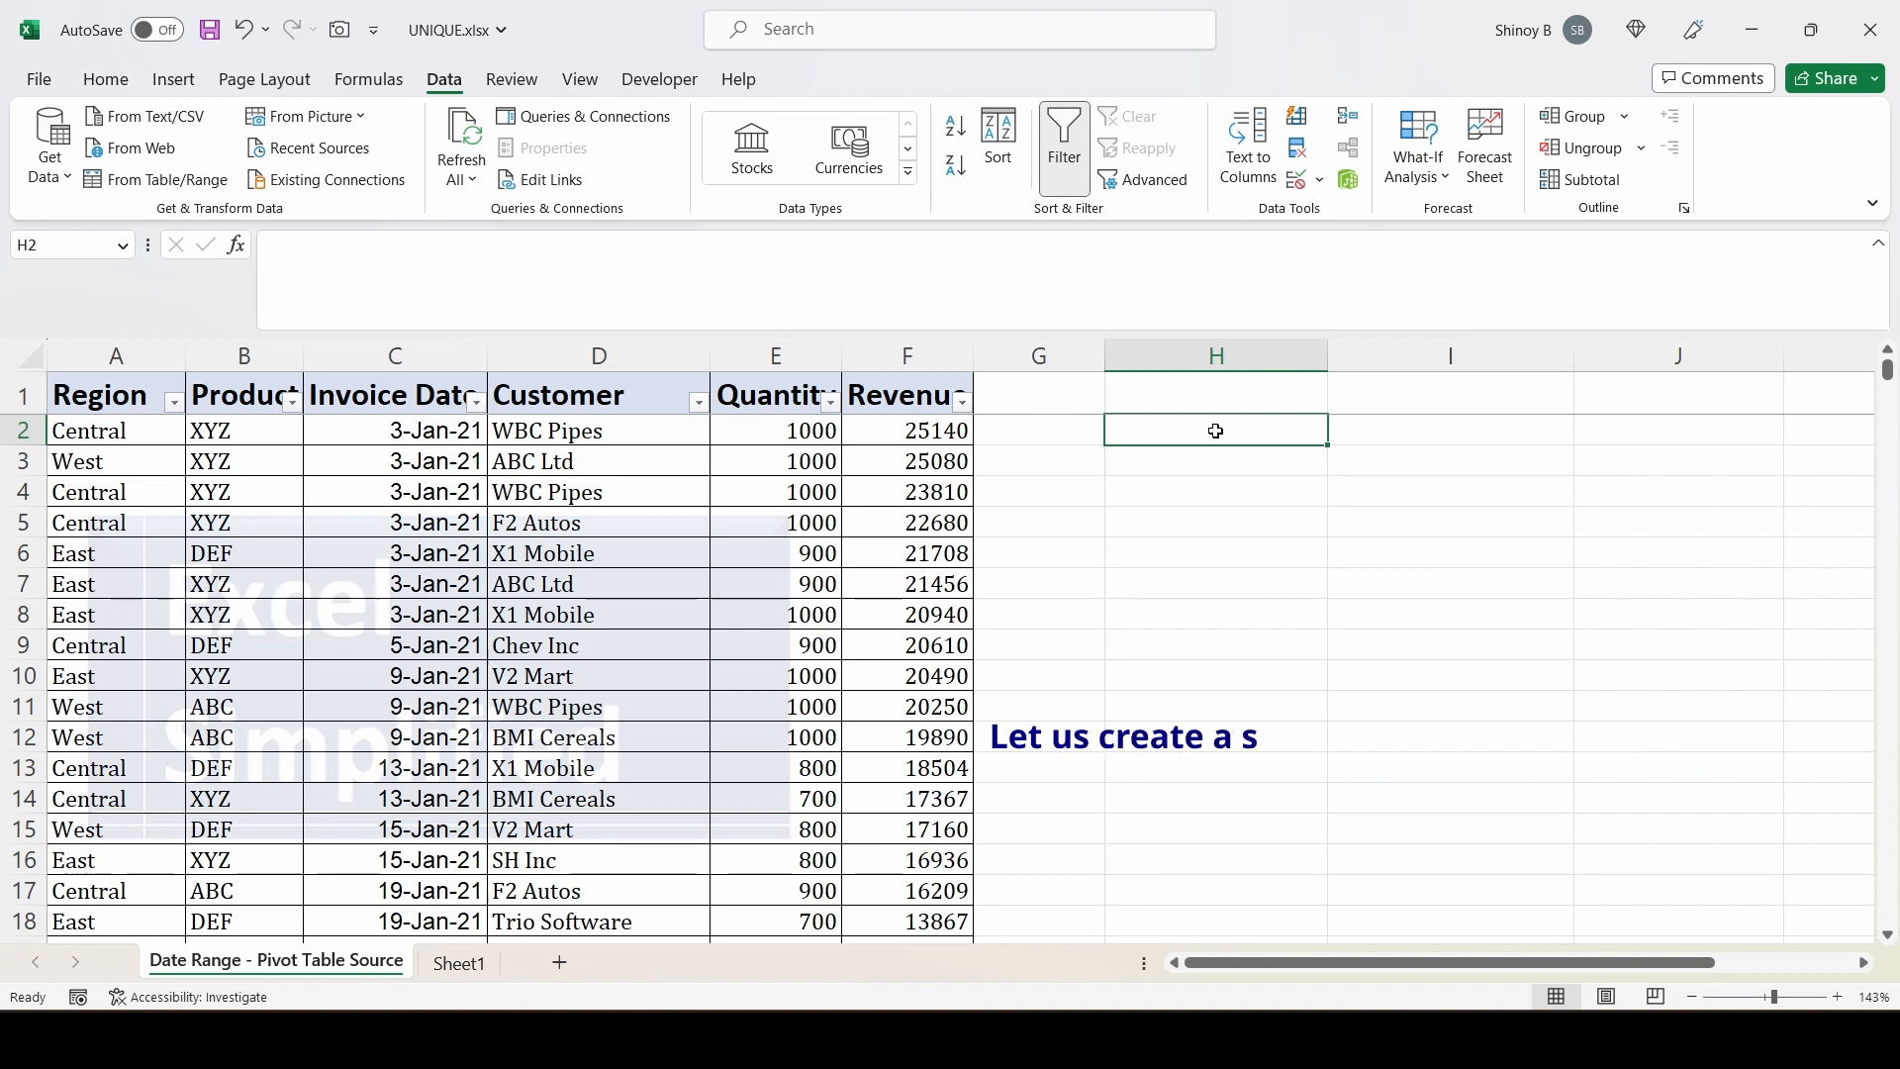
# Enter a UNIQUE formula in H2 that lists the distinct regions from A2:A567
pyautogui.write('=UN')
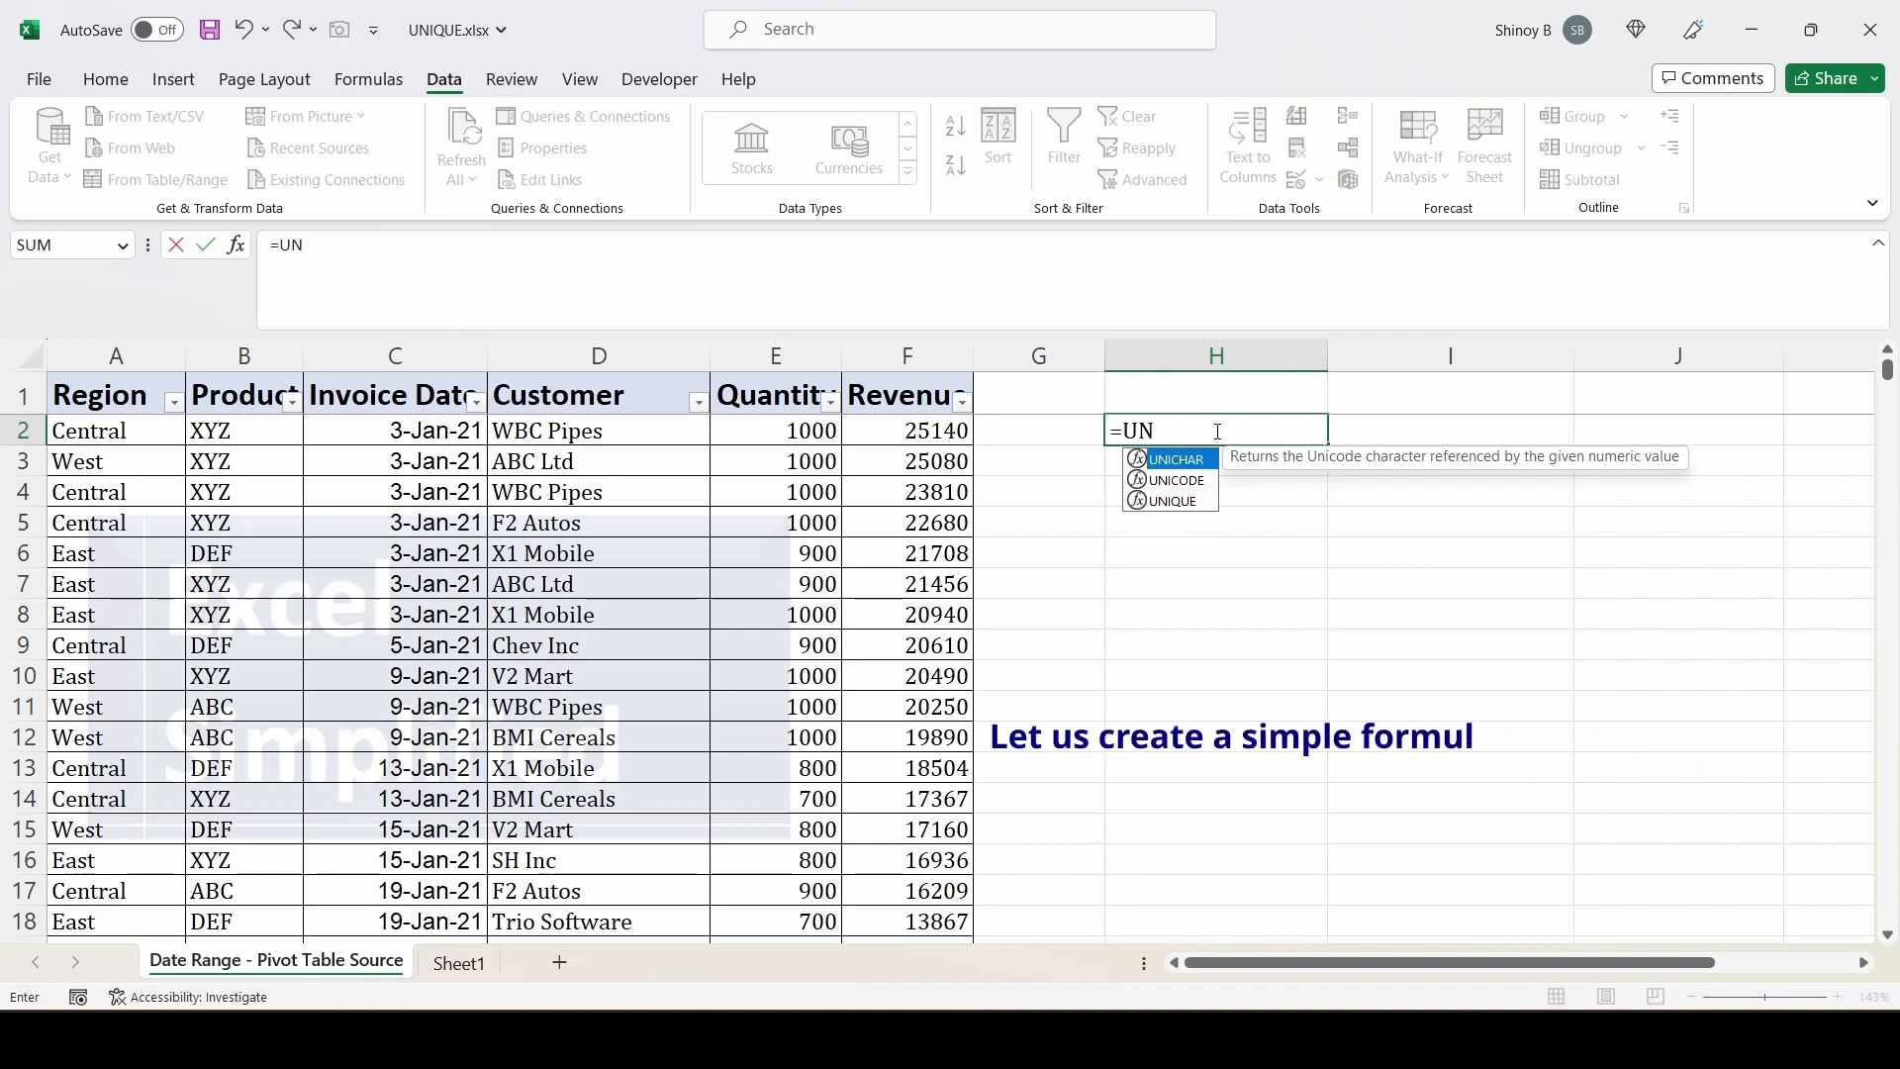
pyautogui.press('Tab')
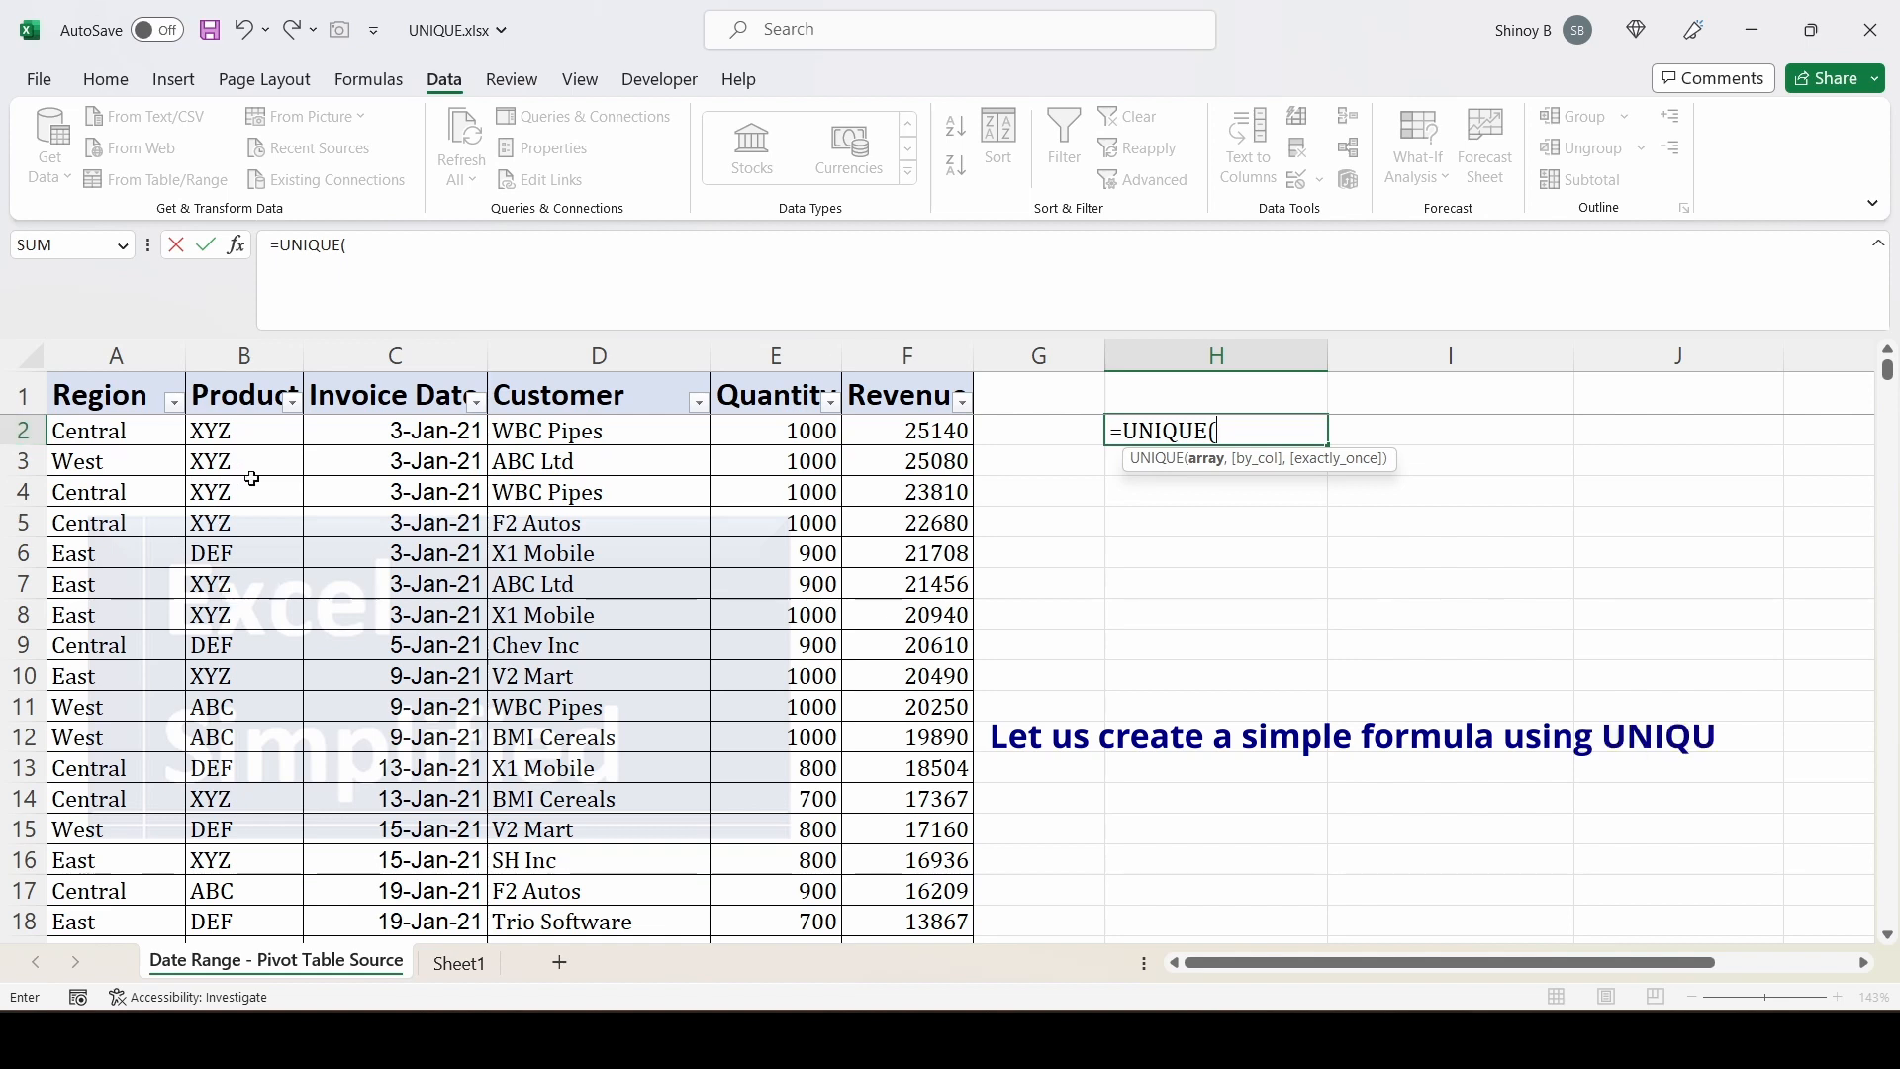
pyautogui.moveTo(98, 431); pyautogui.dragTo(119, 522)
pyautogui.hotkey('ctrl', 'shift', 'Down')
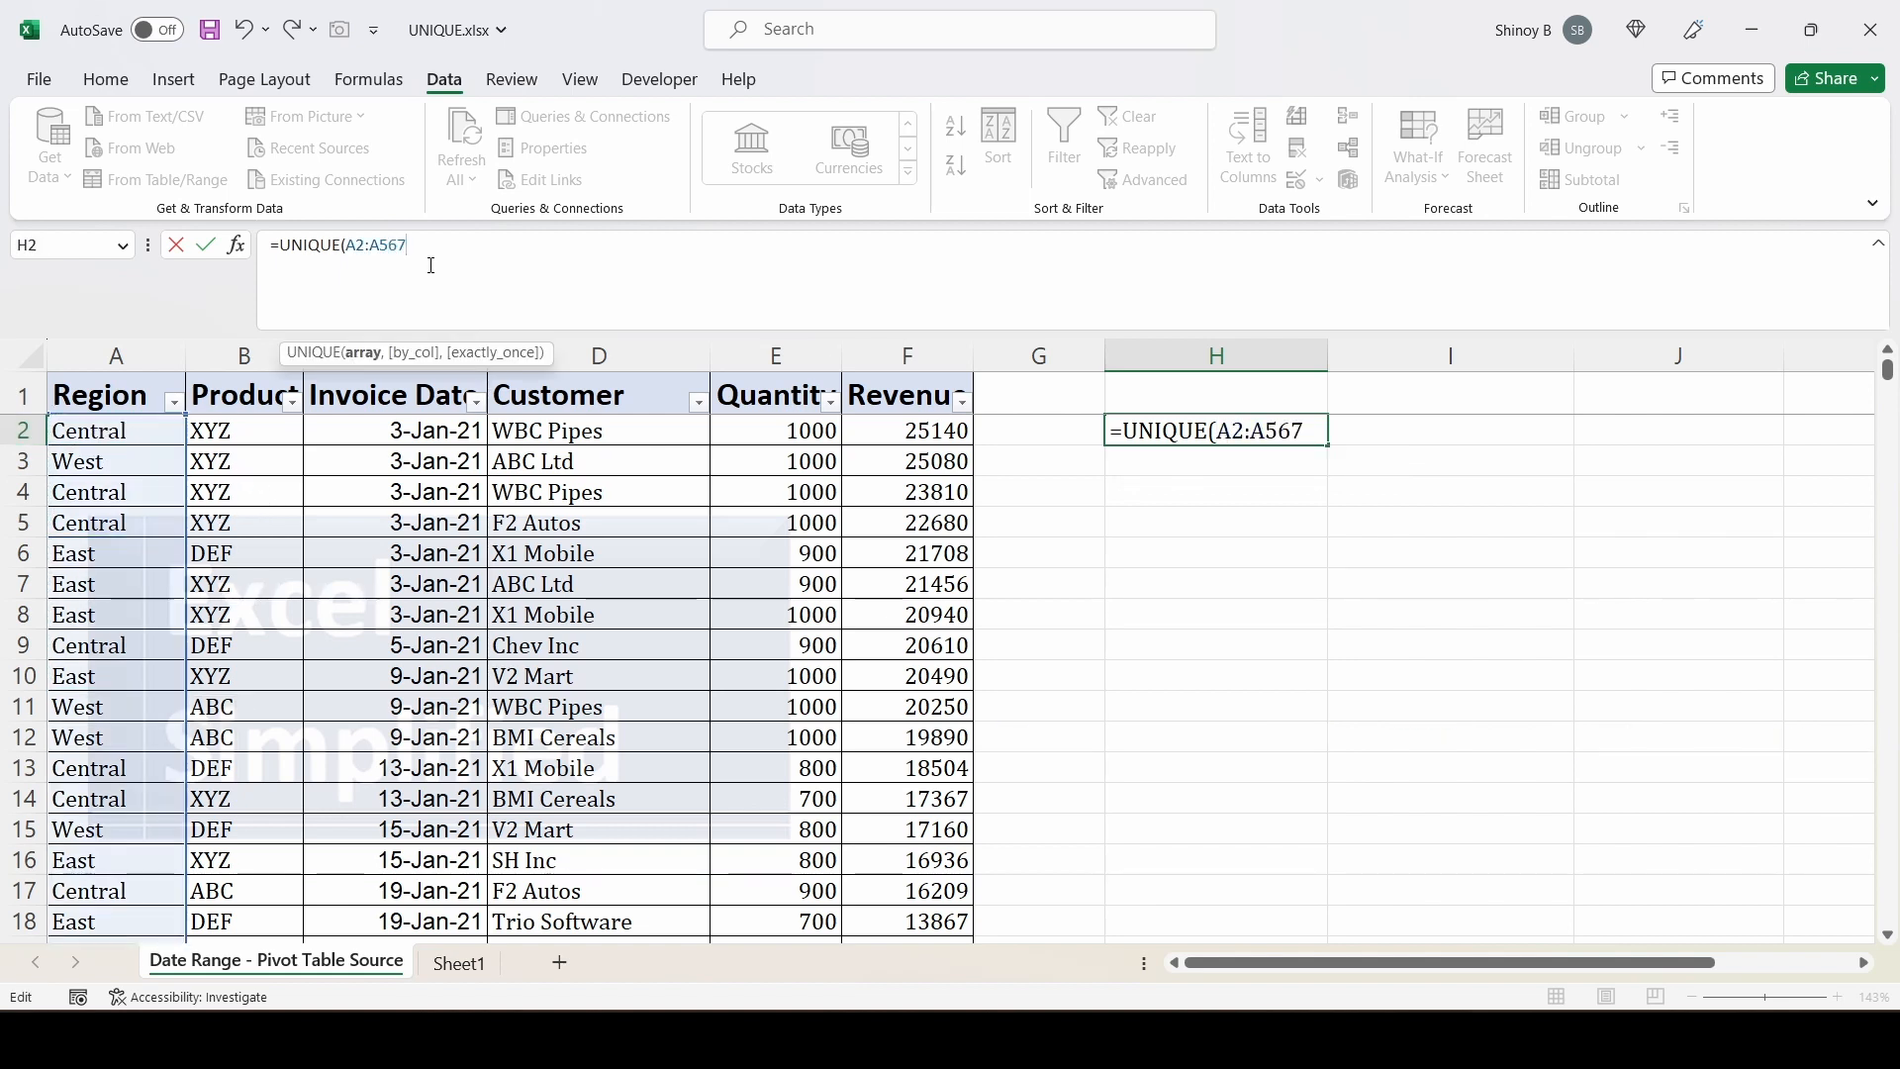
pyautogui.write(')')
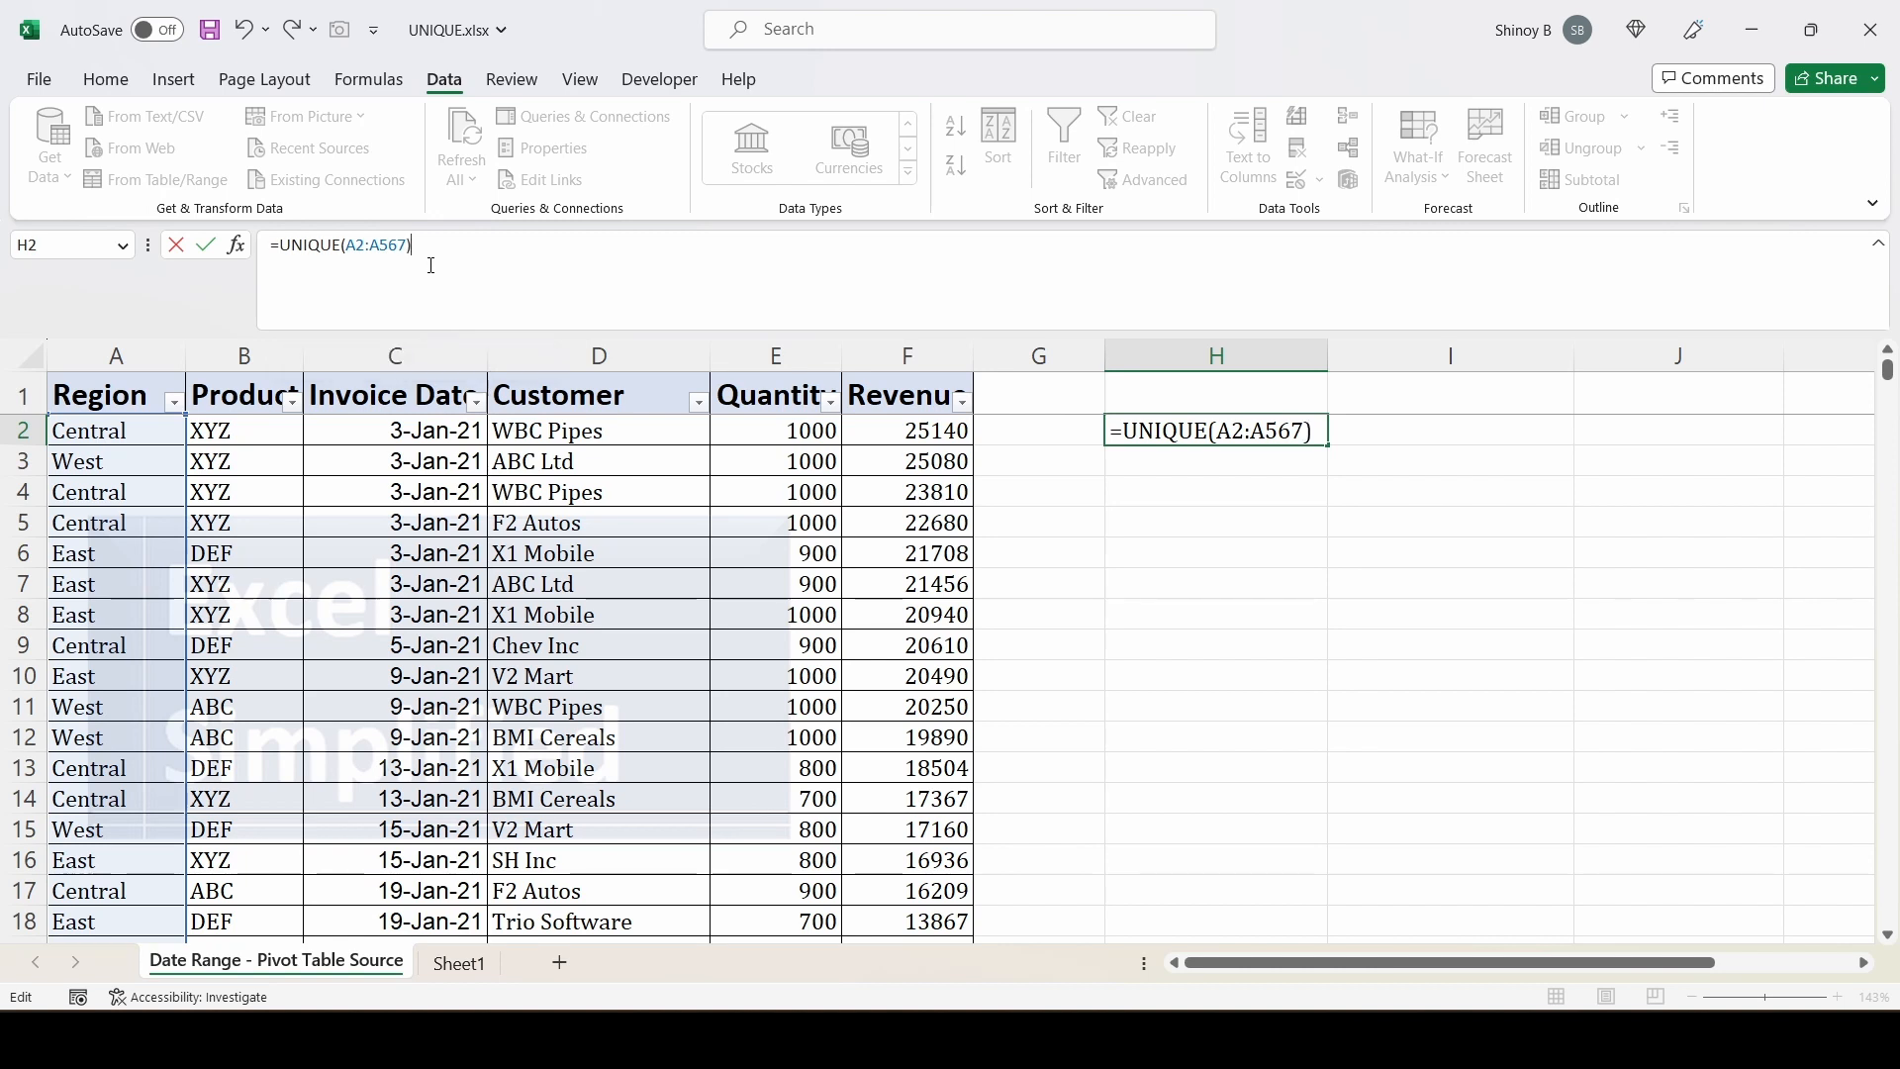
pyautogui.press('Return')
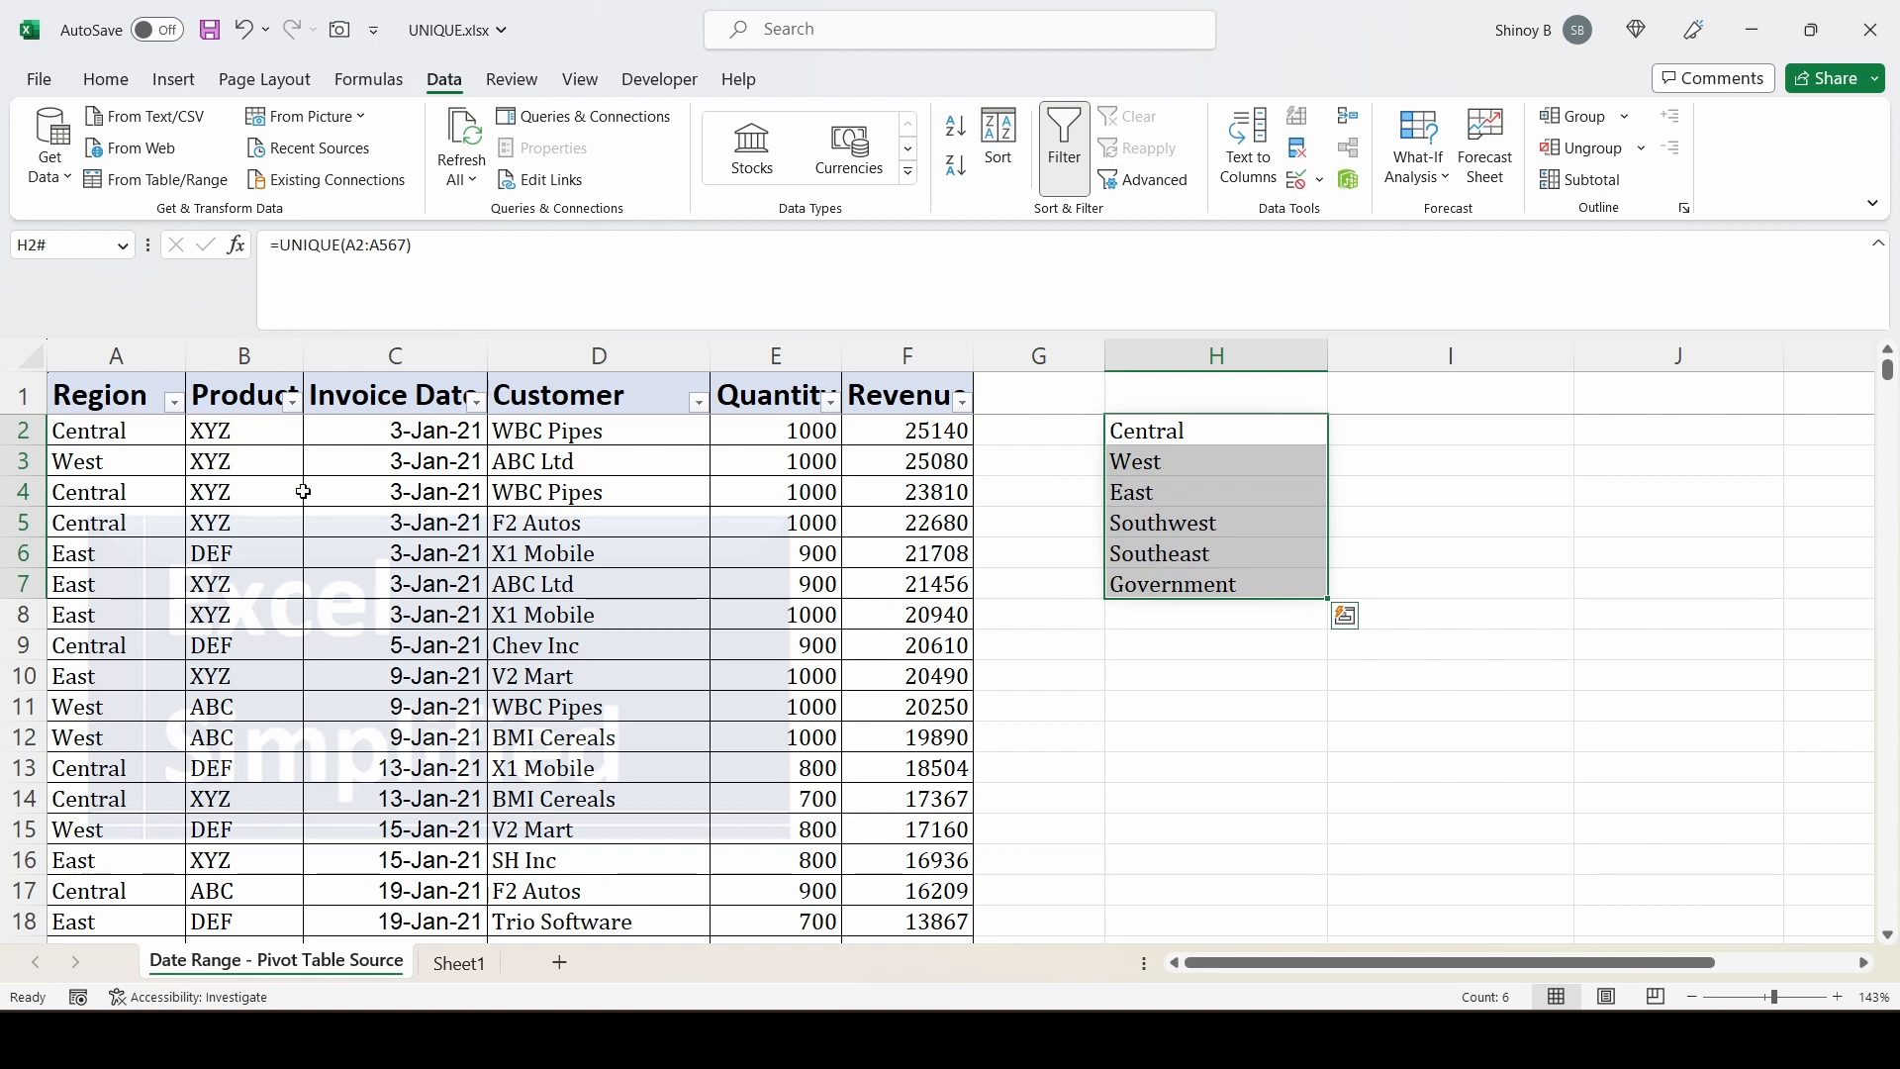
# Extend the H2 UNIQUE formula with by_col left empty and exactly_once set to TRUE, giving =UNIQUE(A2:A567,,TRUE)
pyautogui.doubleClick(1191, 433)
pyautogui.click(1307, 430)
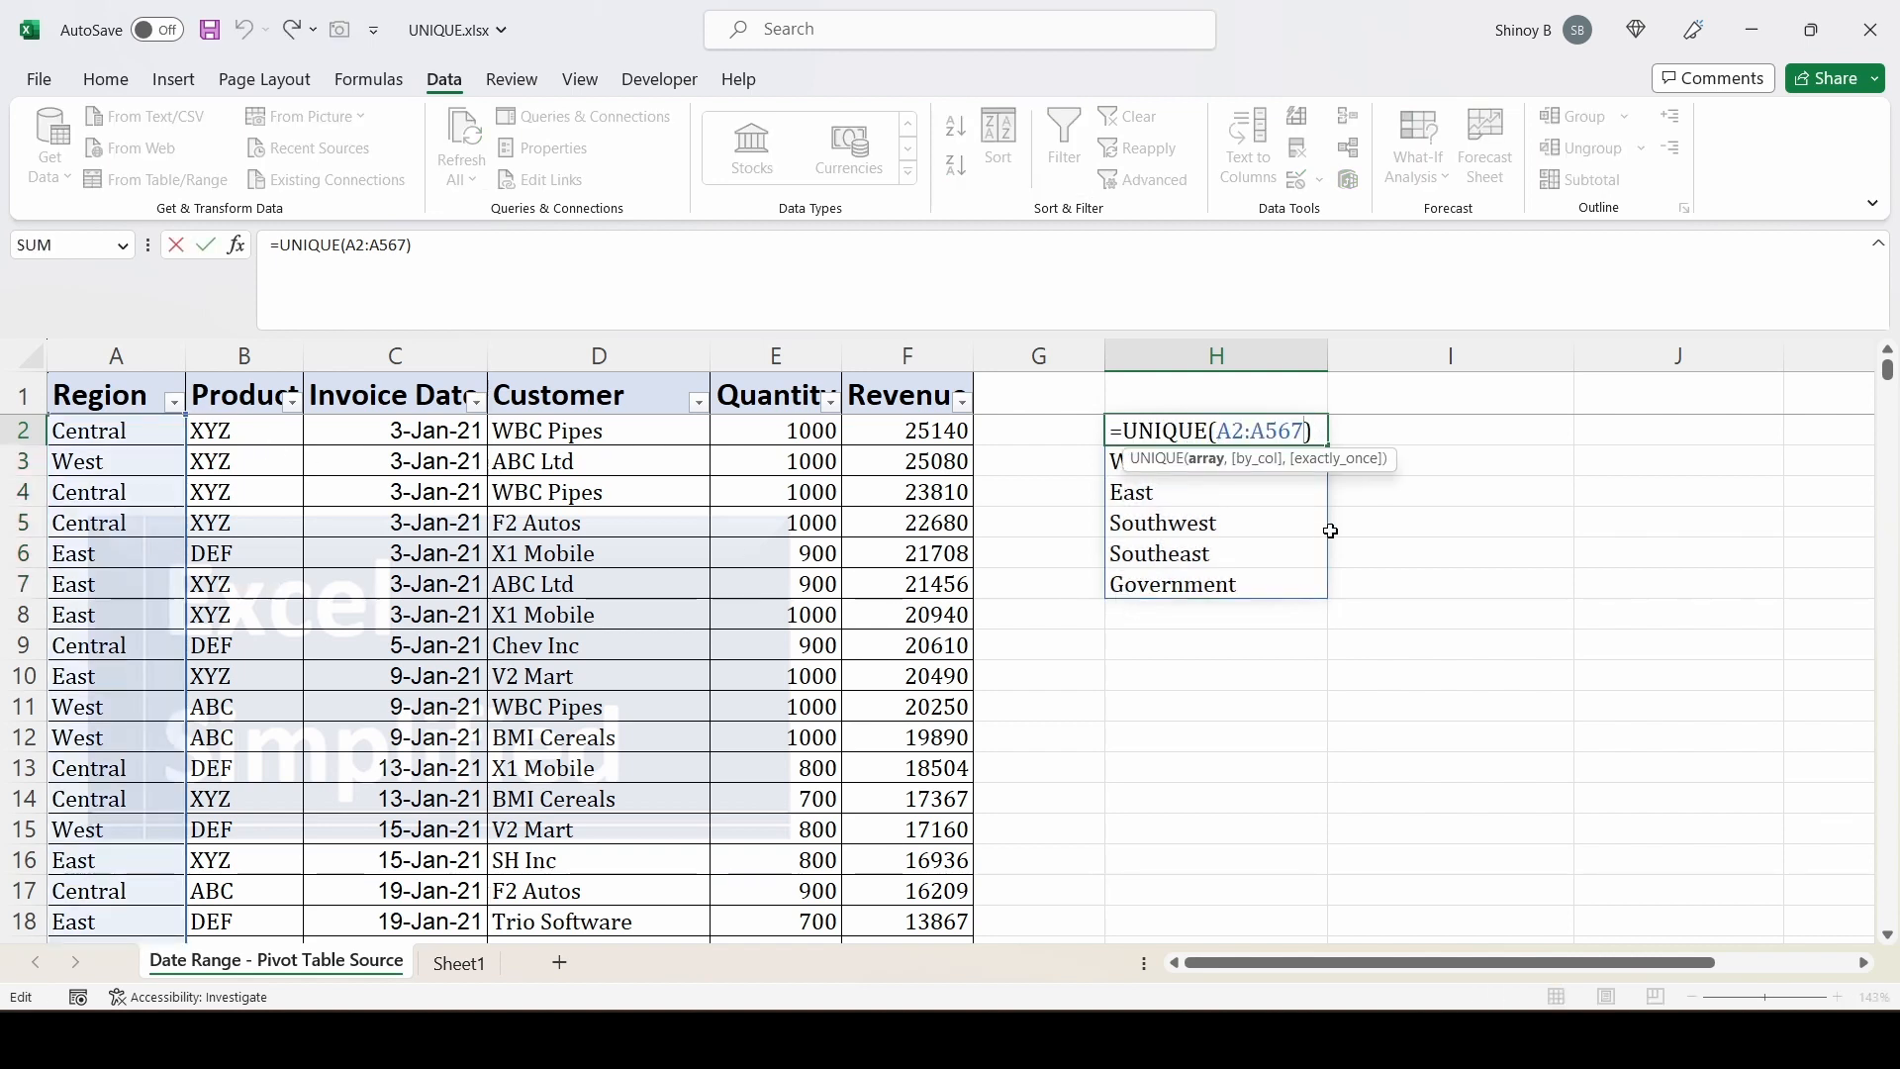
pyautogui.write(',')
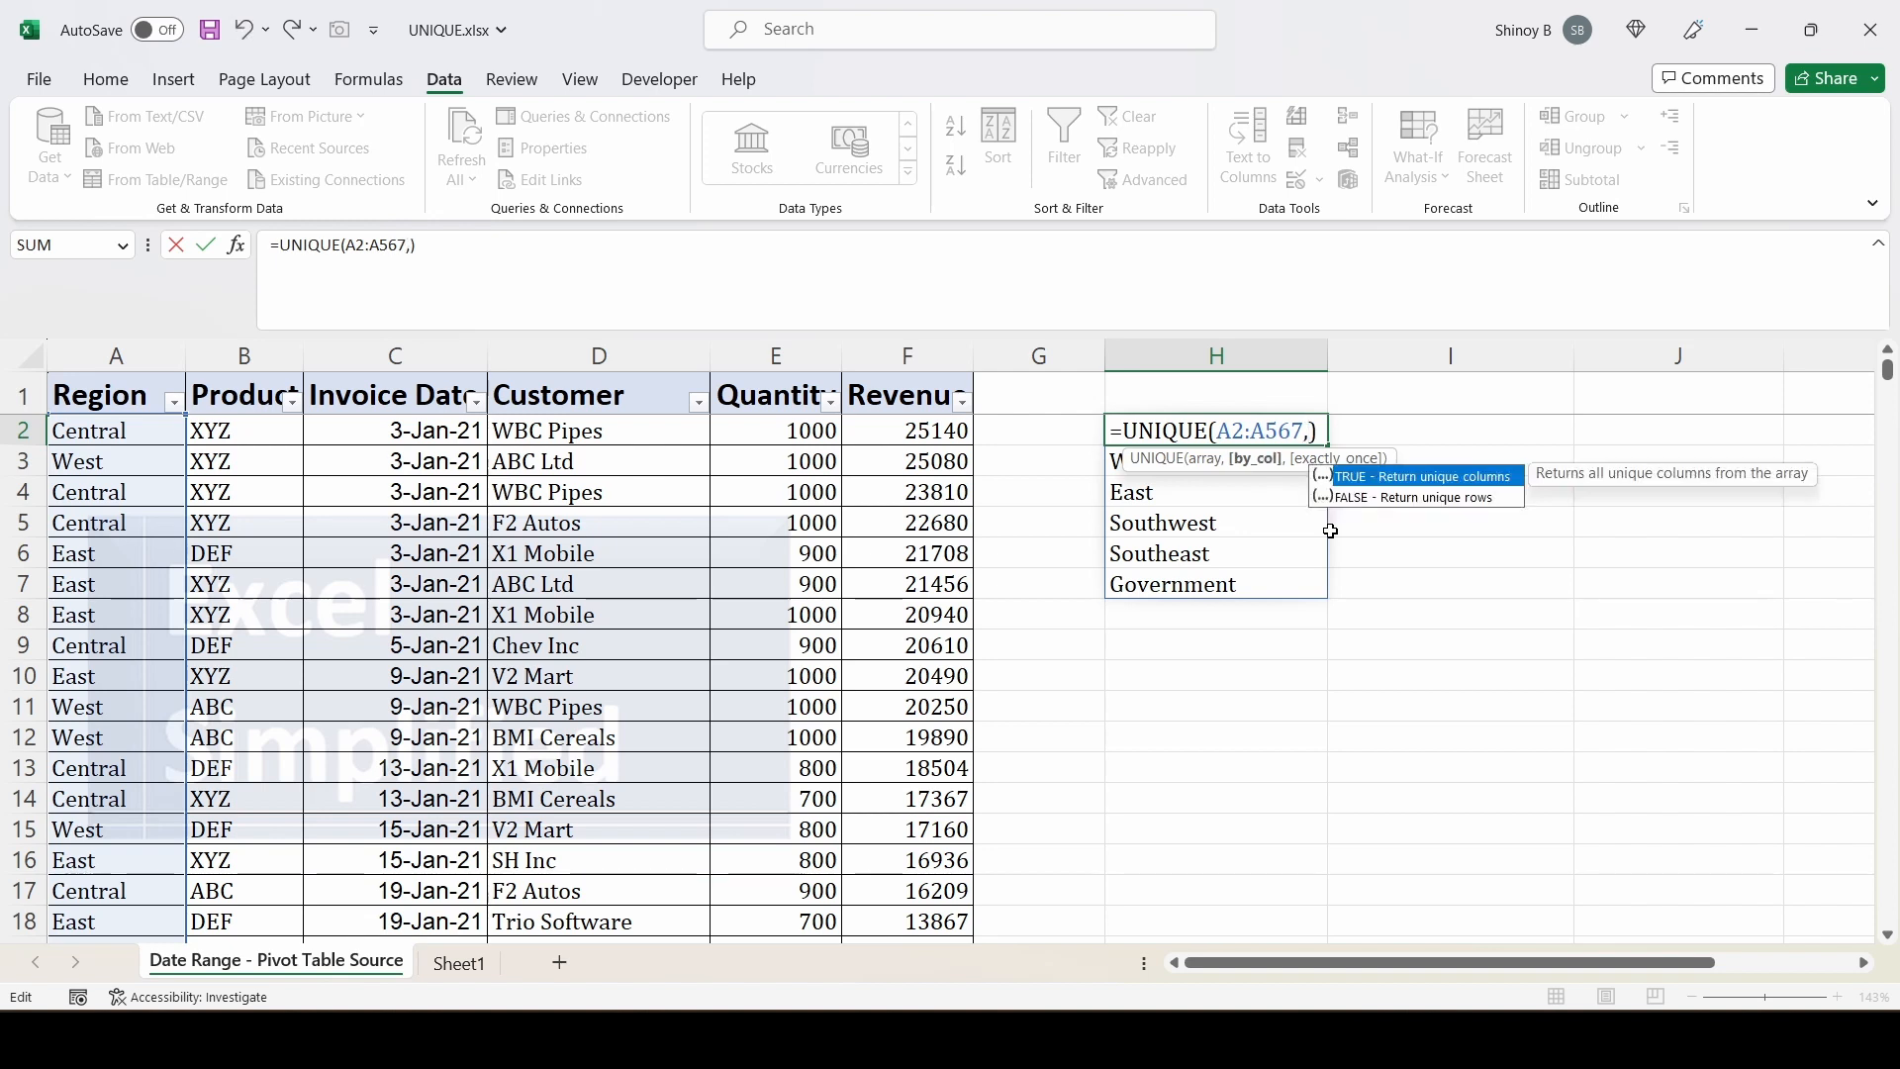
pyautogui.write(',')
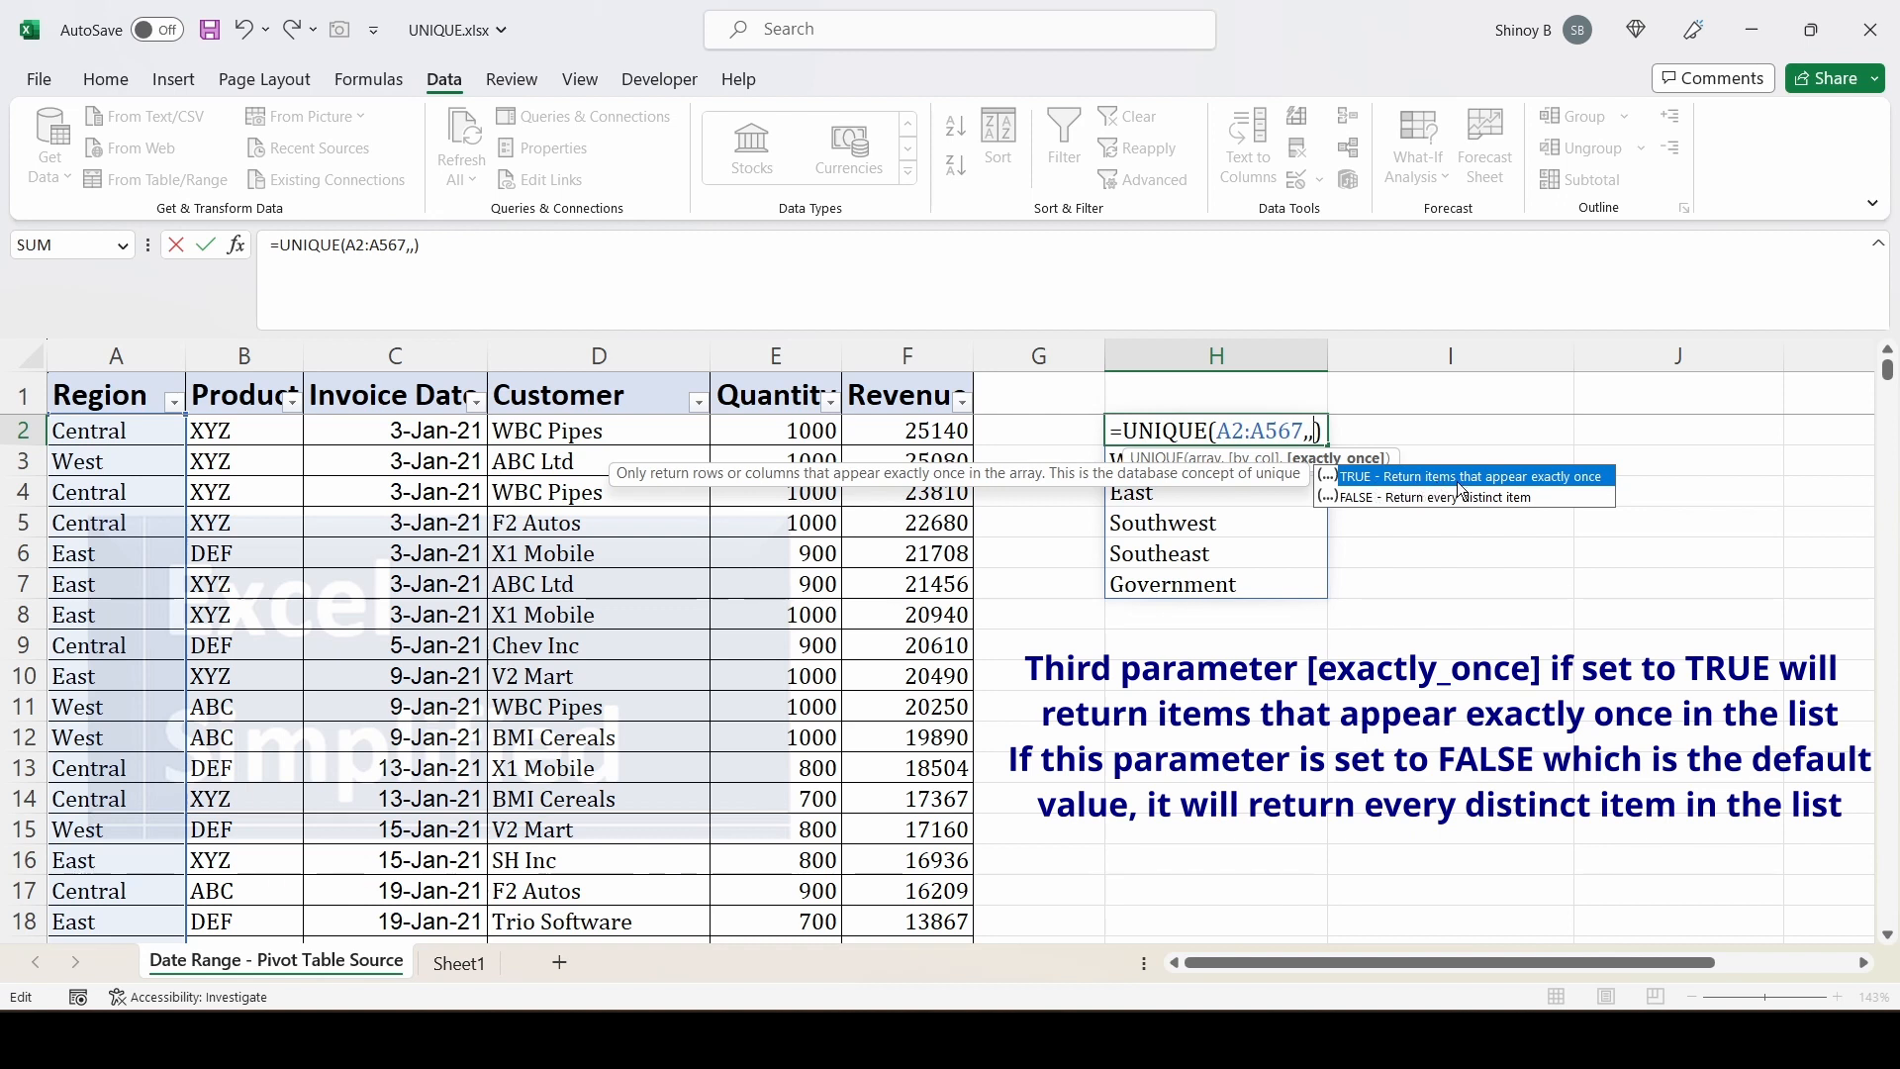
pyautogui.doubleClick(1548, 473)
pyautogui.press('Return')
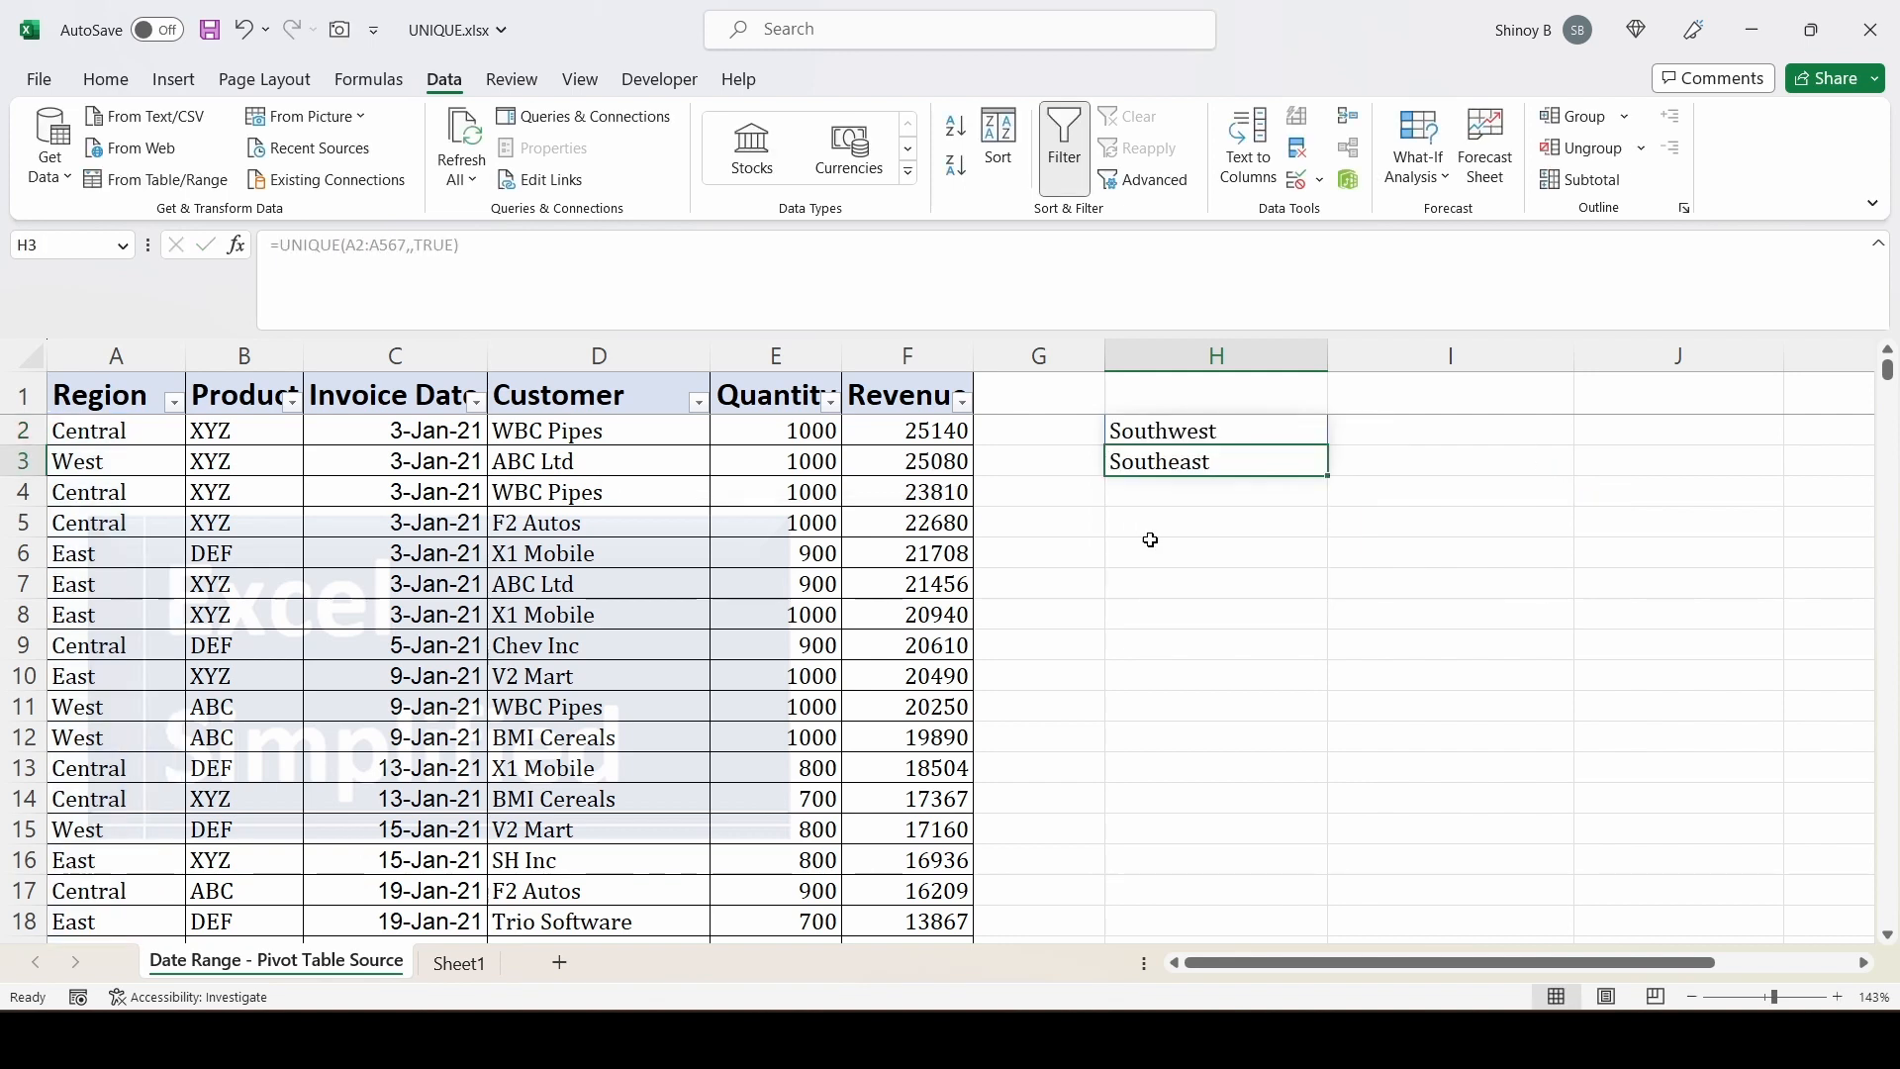
# Filter the Region column to Southeast and Southwest, check the matching rows, and clear the Region filter
pyautogui.click(1148, 433)
pyautogui.click(1153, 459)
pyautogui.click(174, 401)
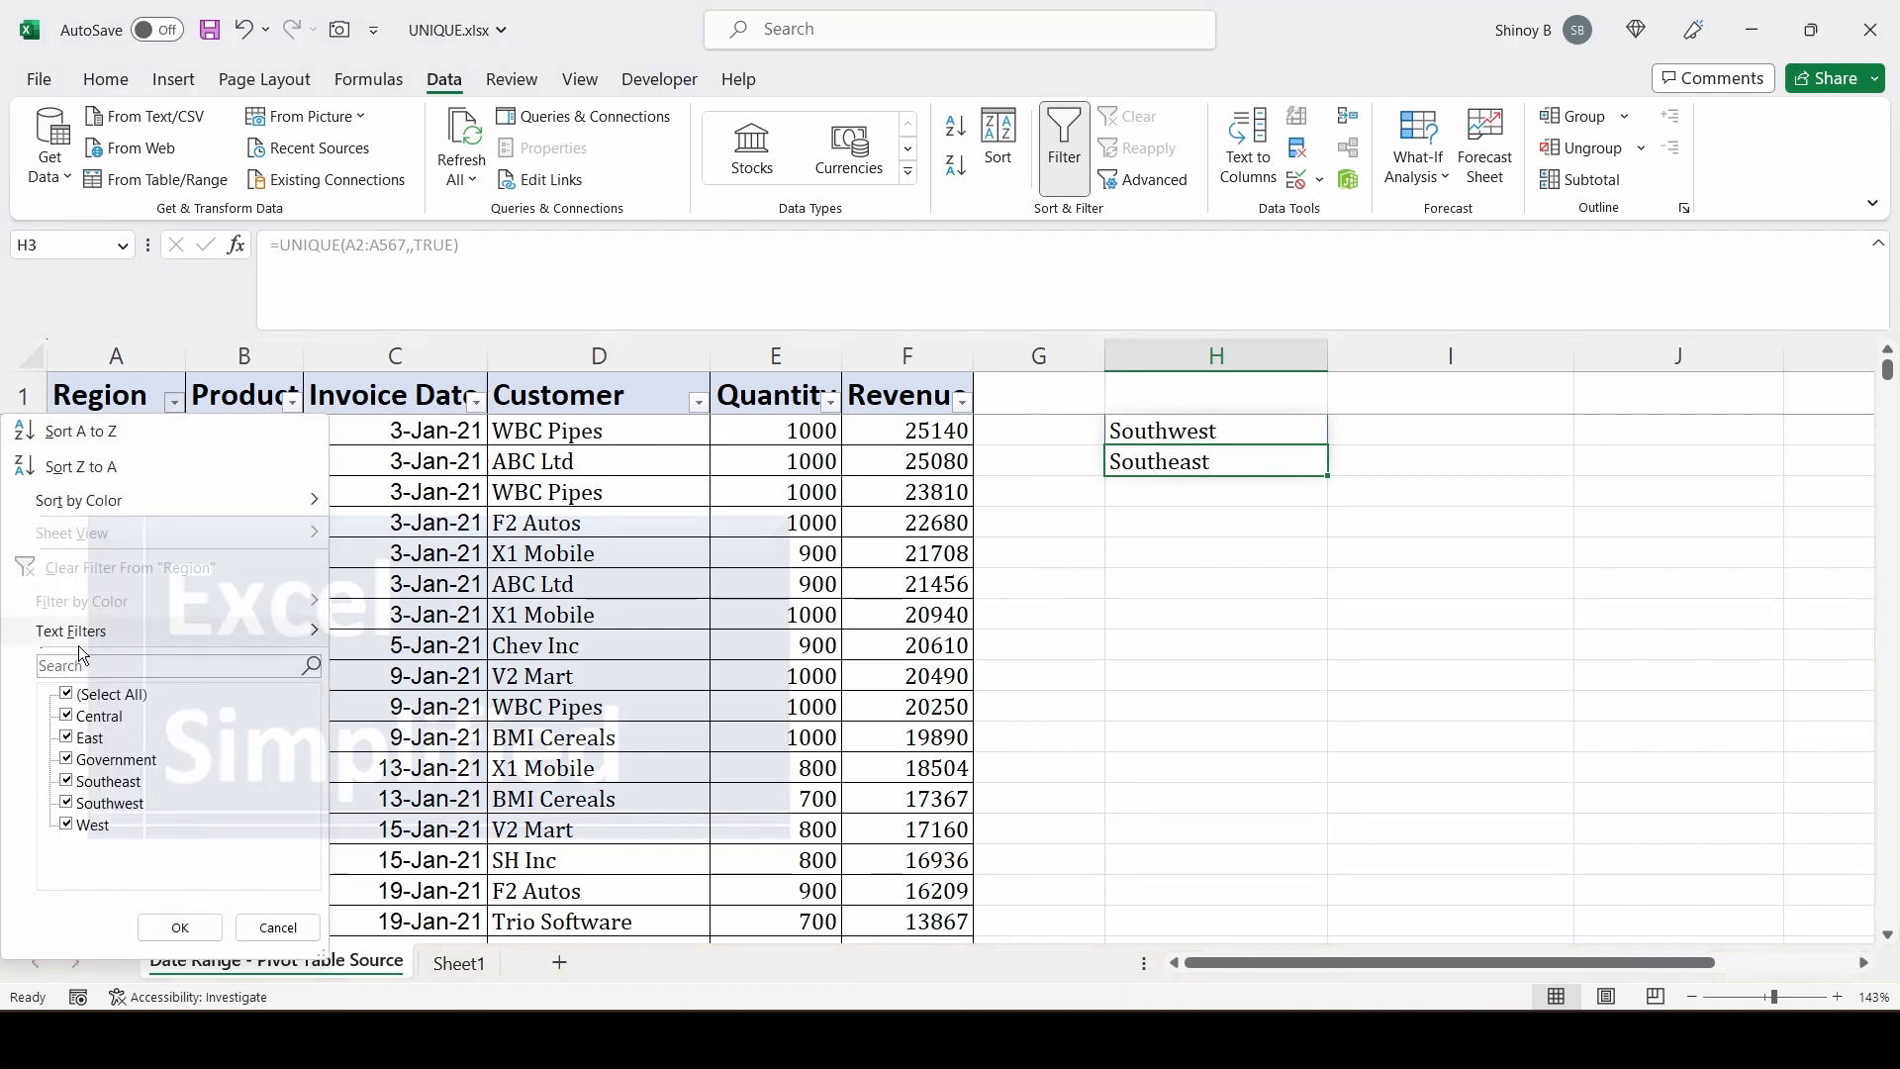
pyautogui.click(66, 693)
pyautogui.click(67, 781)
pyautogui.click(69, 805)
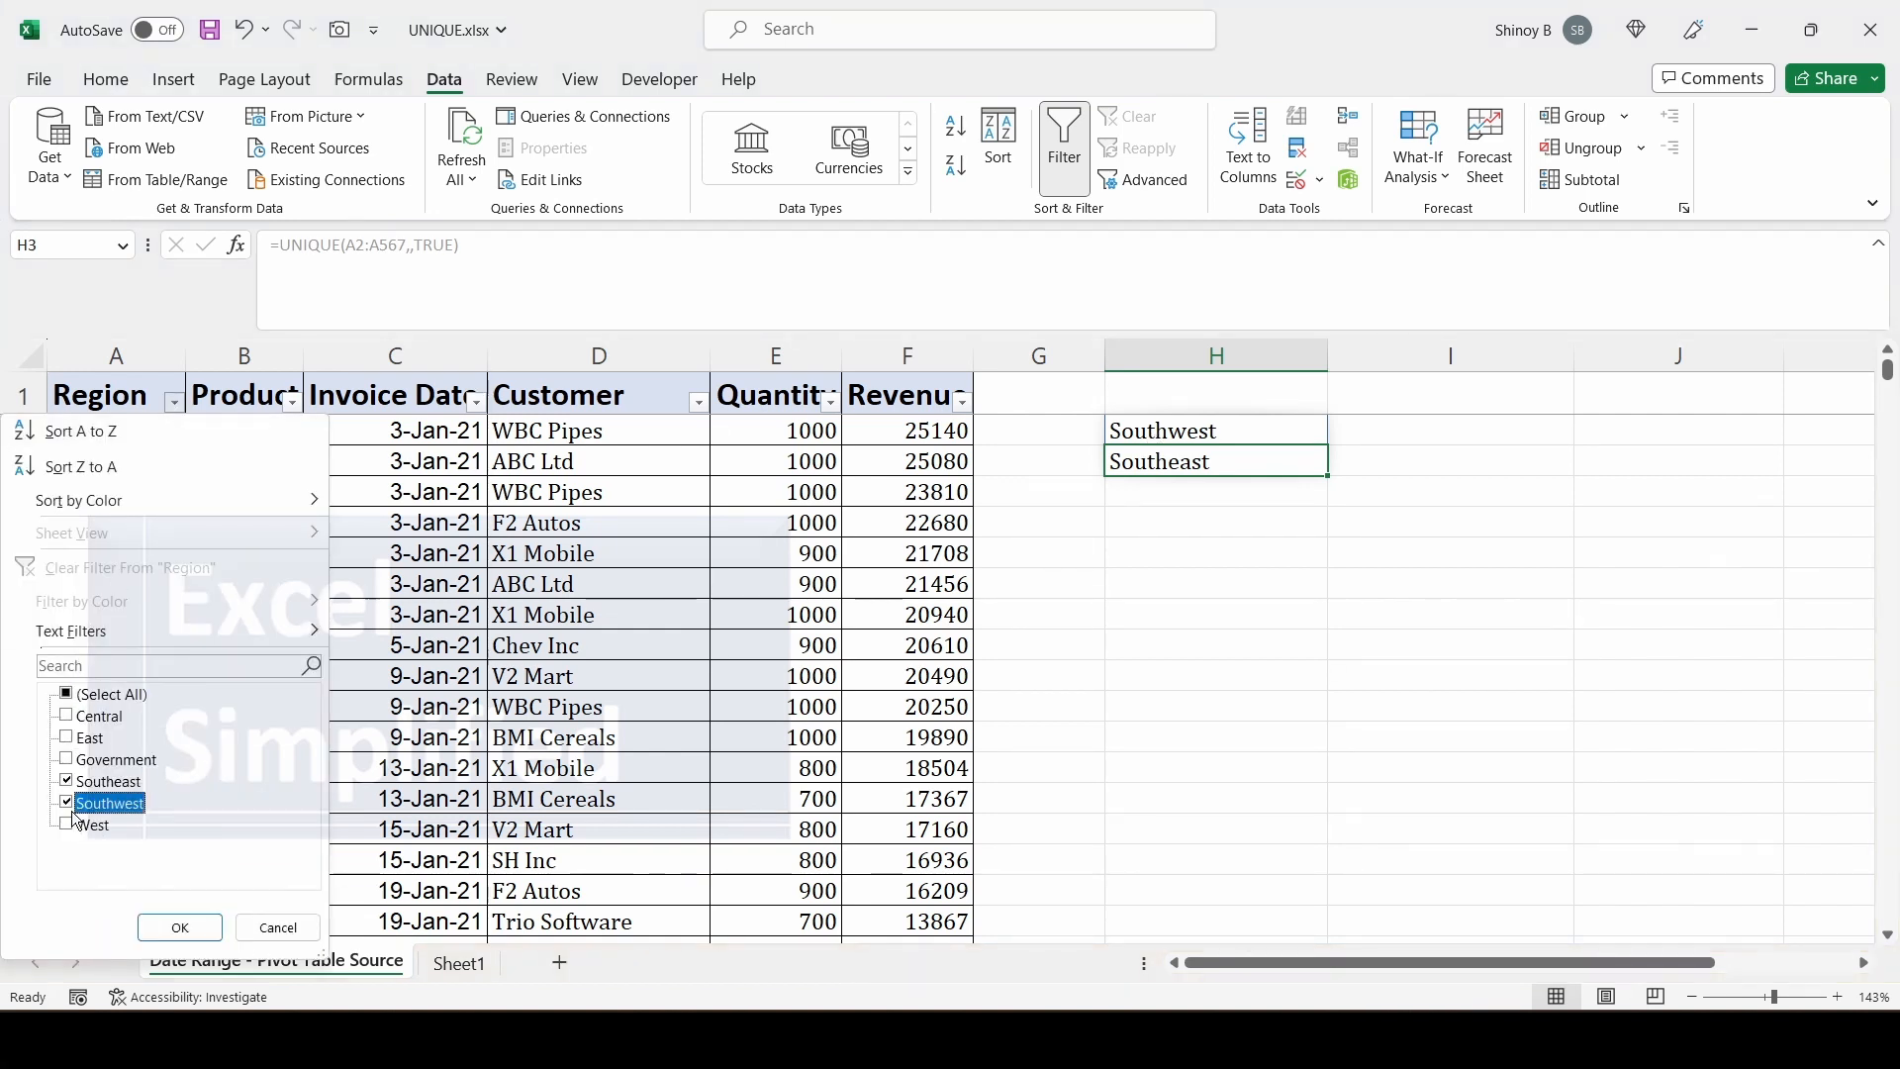
pyautogui.click(179, 927)
pyautogui.click(171, 435)
pyautogui.click(432, 435)
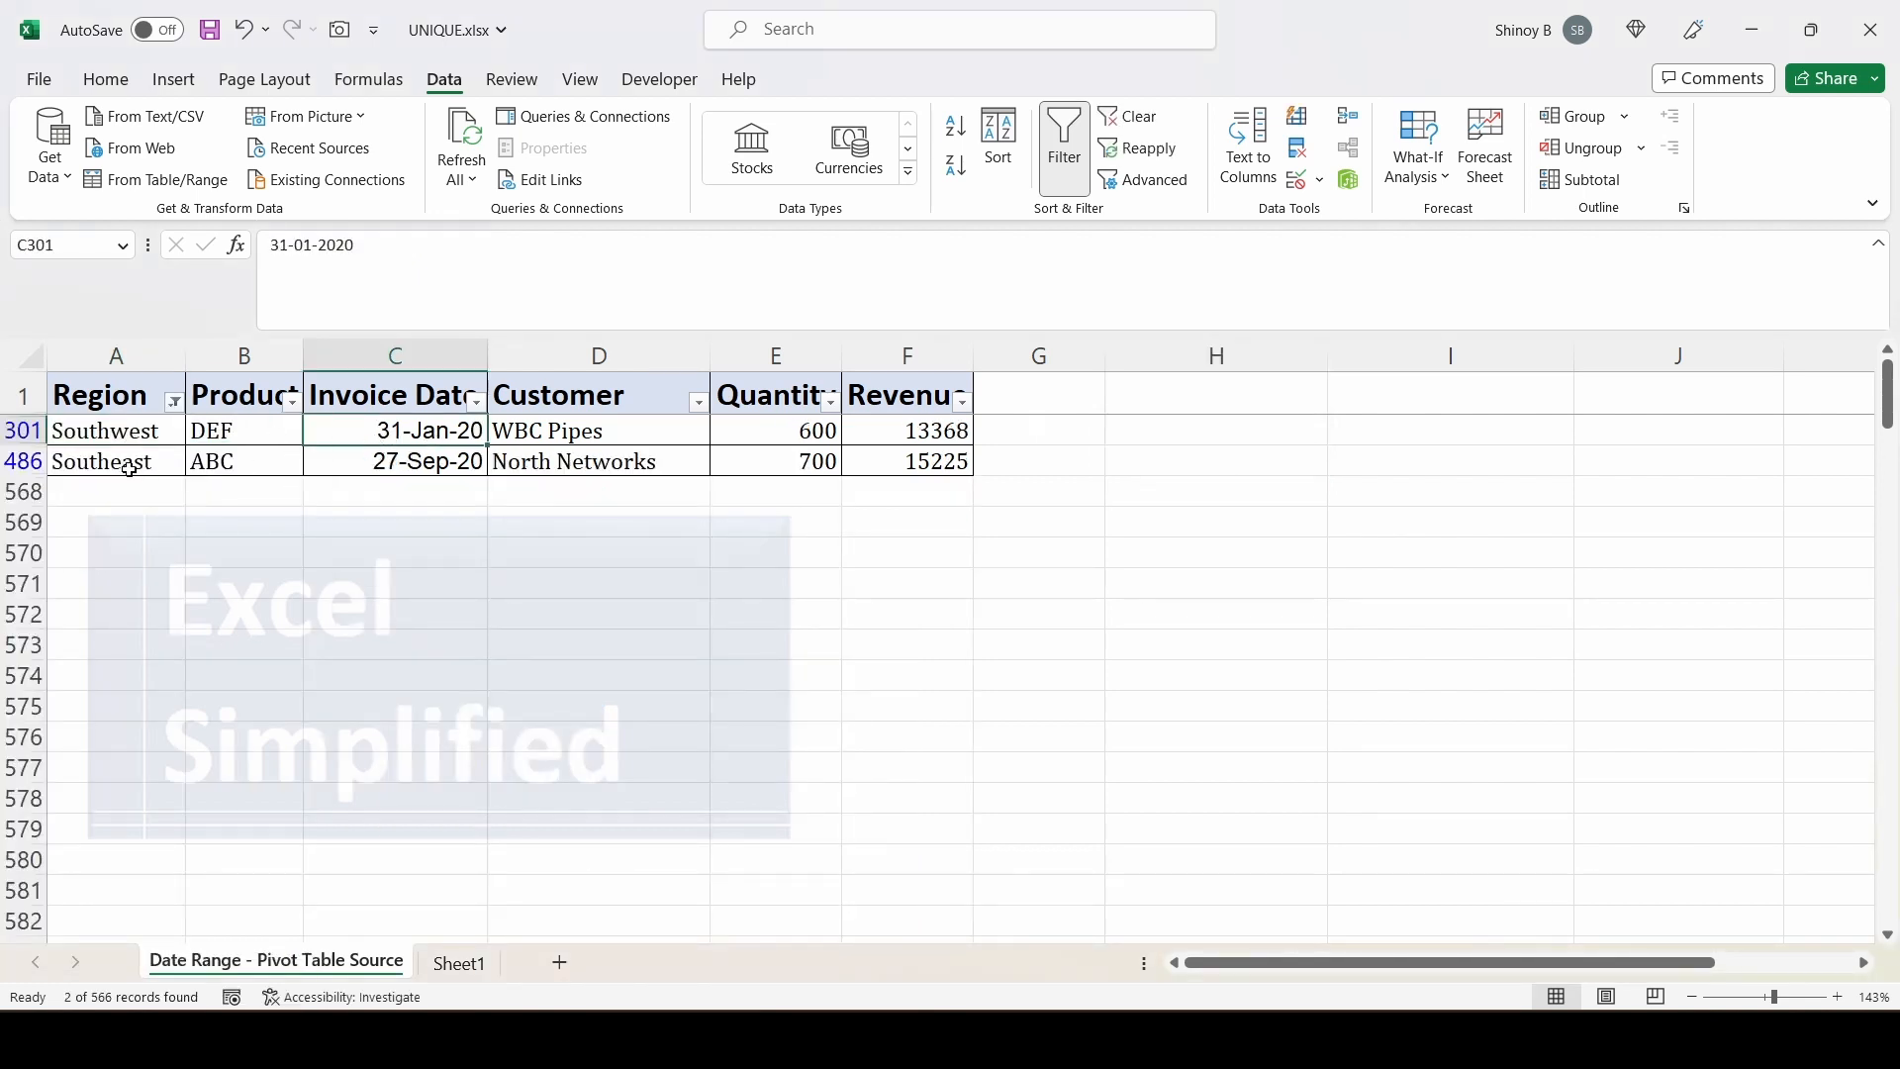
pyautogui.click(112, 463)
pyautogui.click(175, 401)
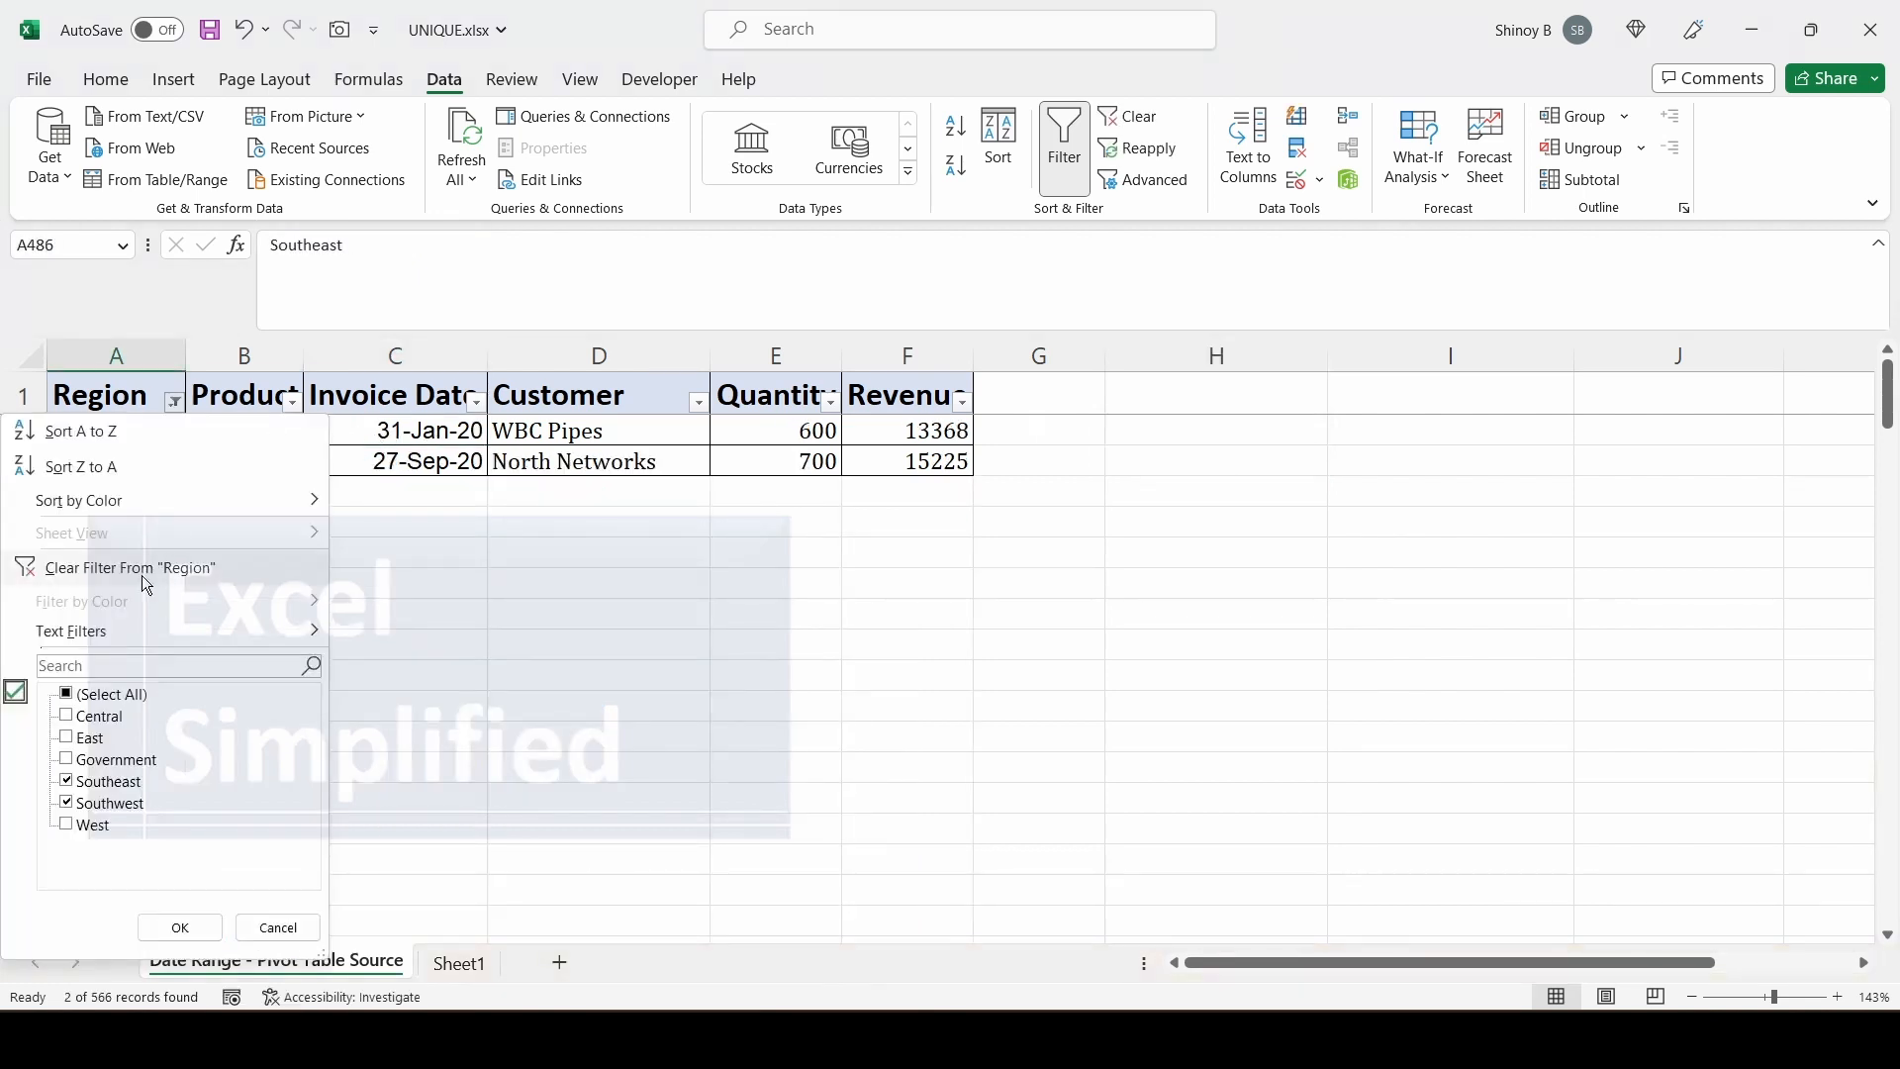
pyautogui.click(139, 568)
# Remove the TRUE argument from the H2 formula so it reads =UNIQUE(A2:A567,,)
pyautogui.click(1203, 432)
pyautogui.press('F2')
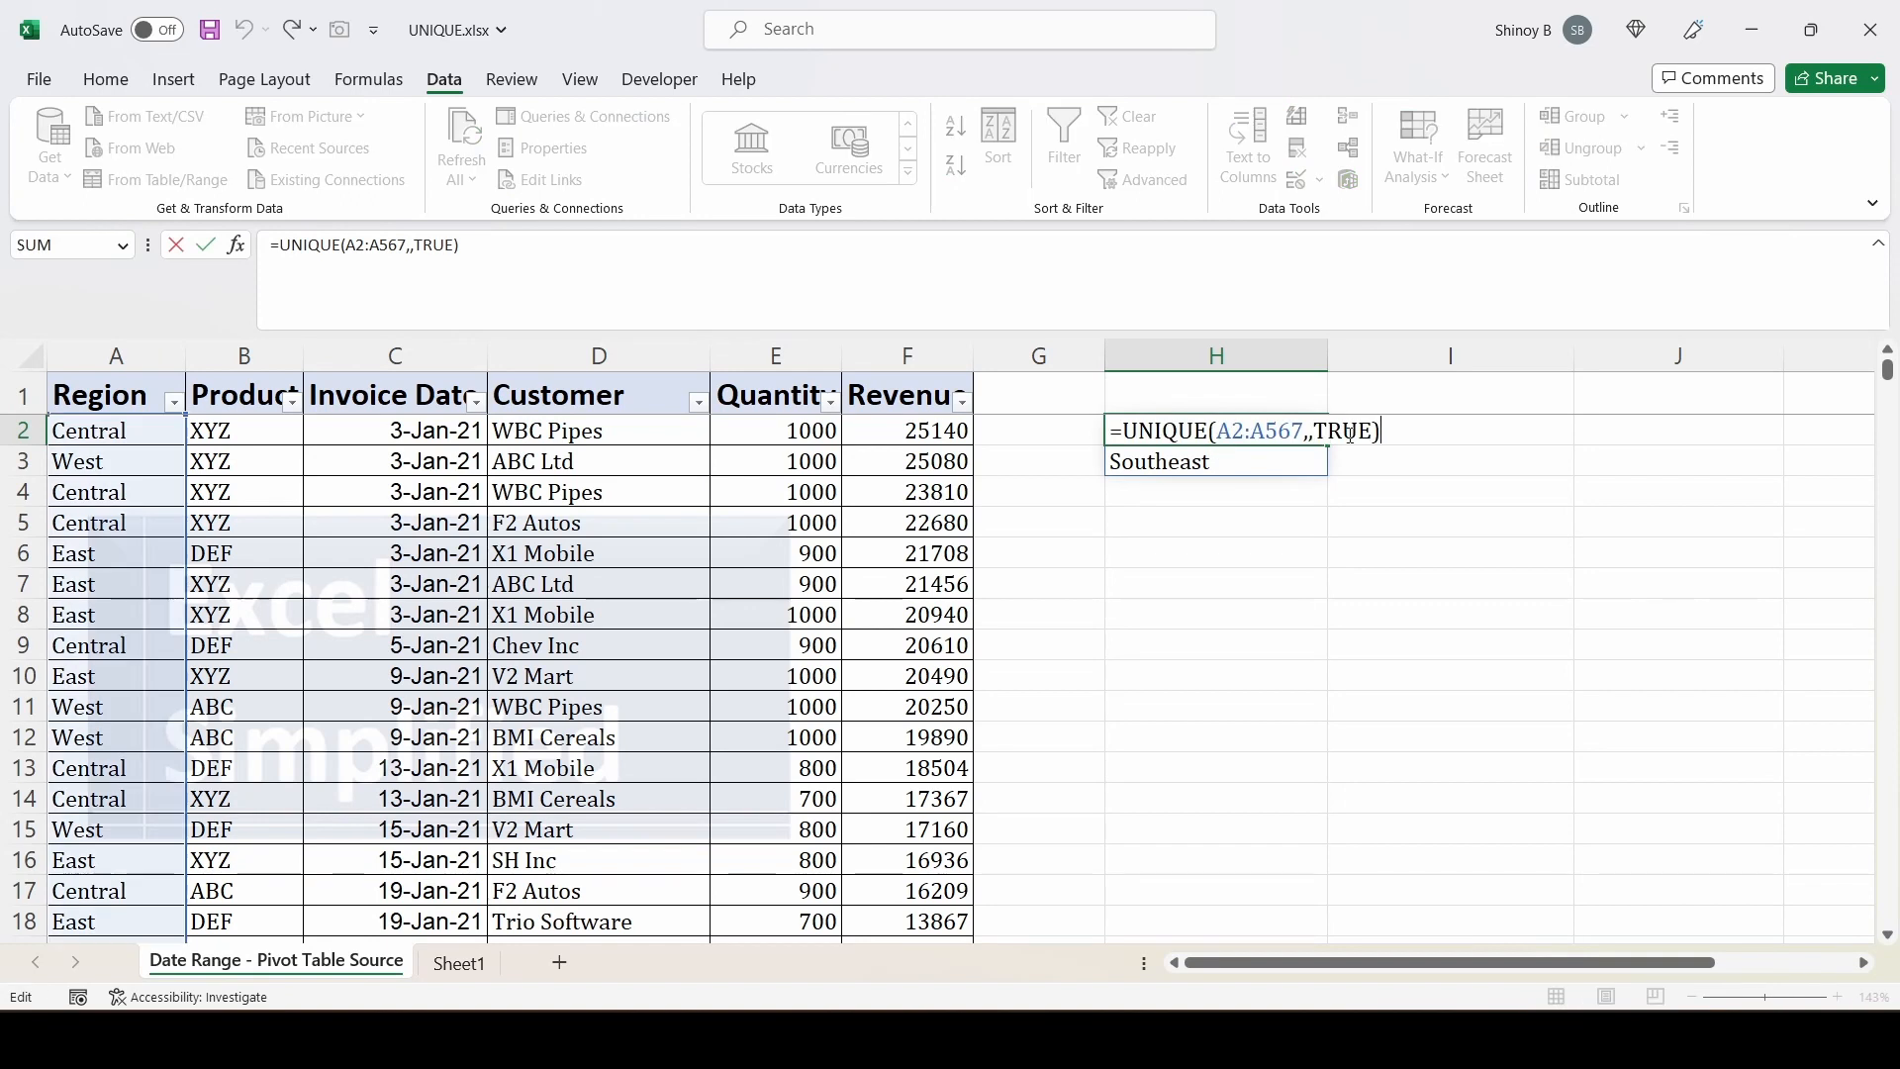
pyautogui.moveTo(1319, 432); pyautogui.dragTo(1368, 432)
pyautogui.press('BackSpace')
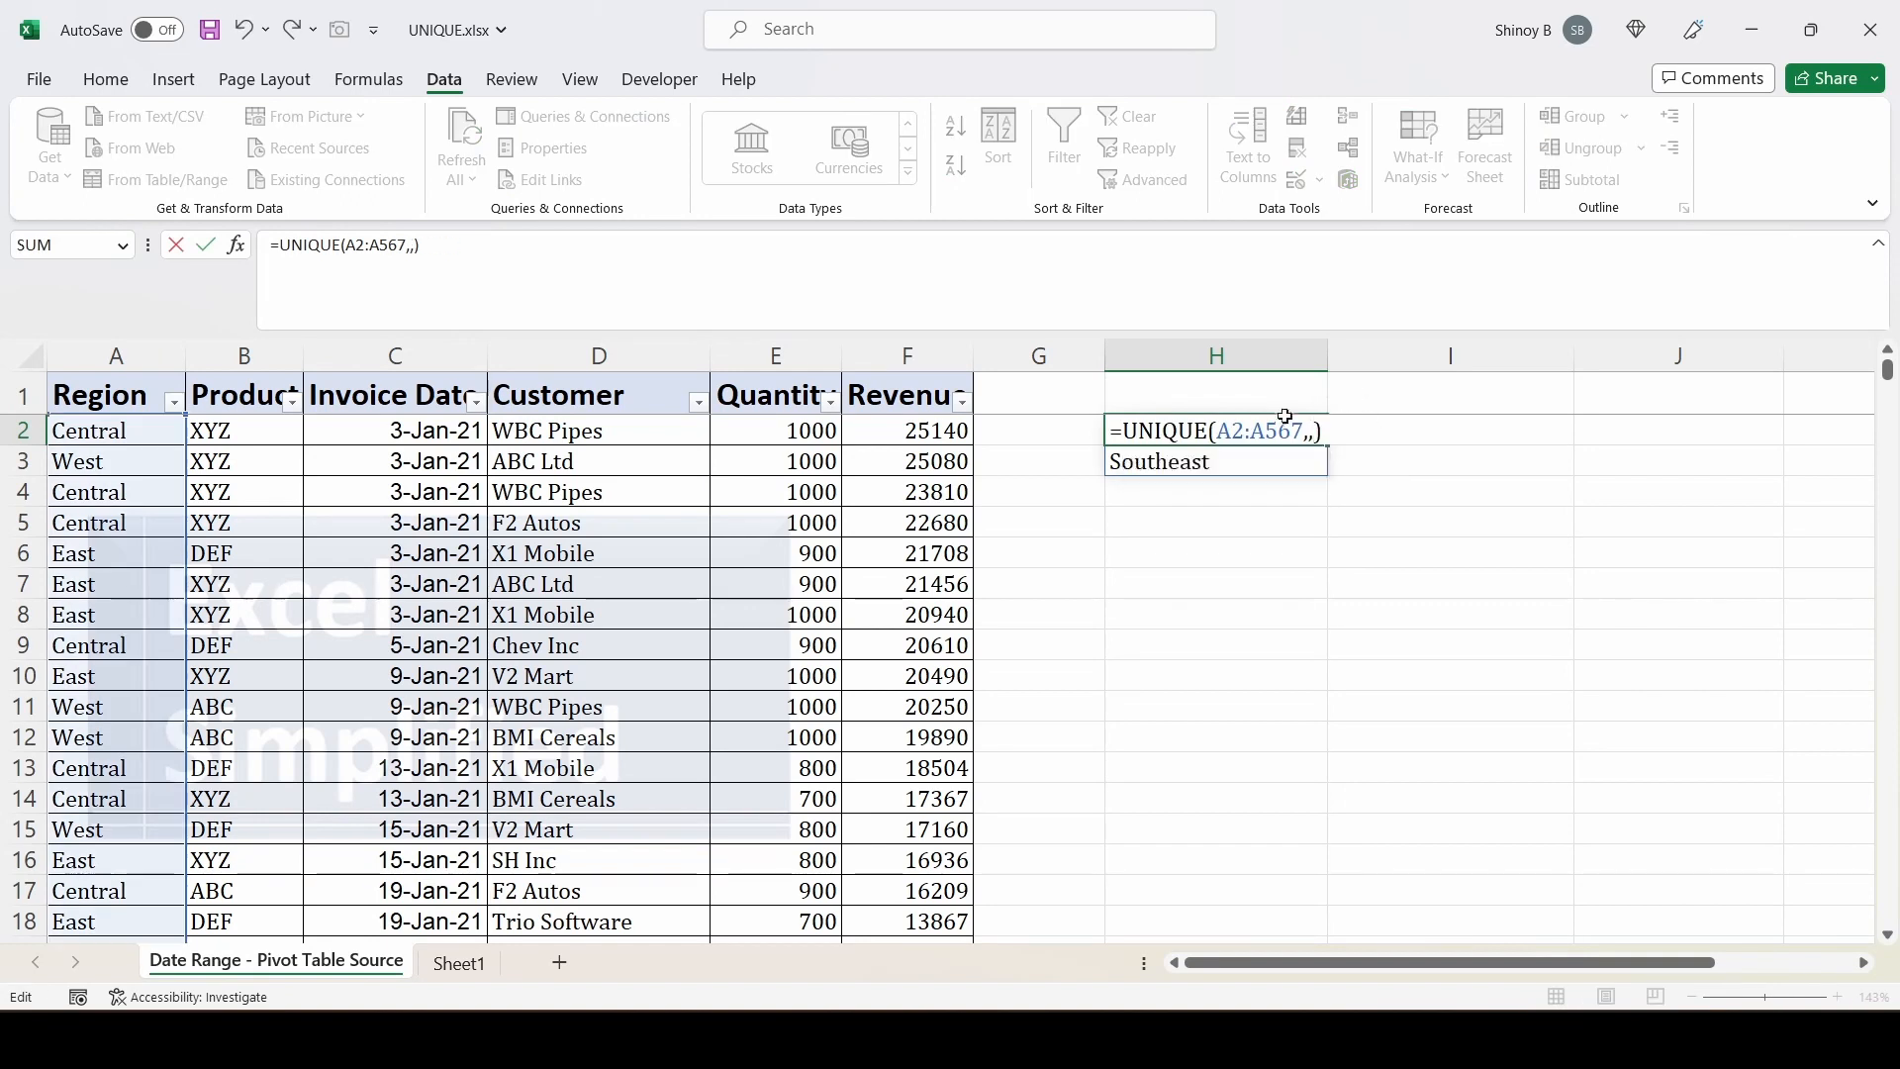
pyautogui.press('Return')
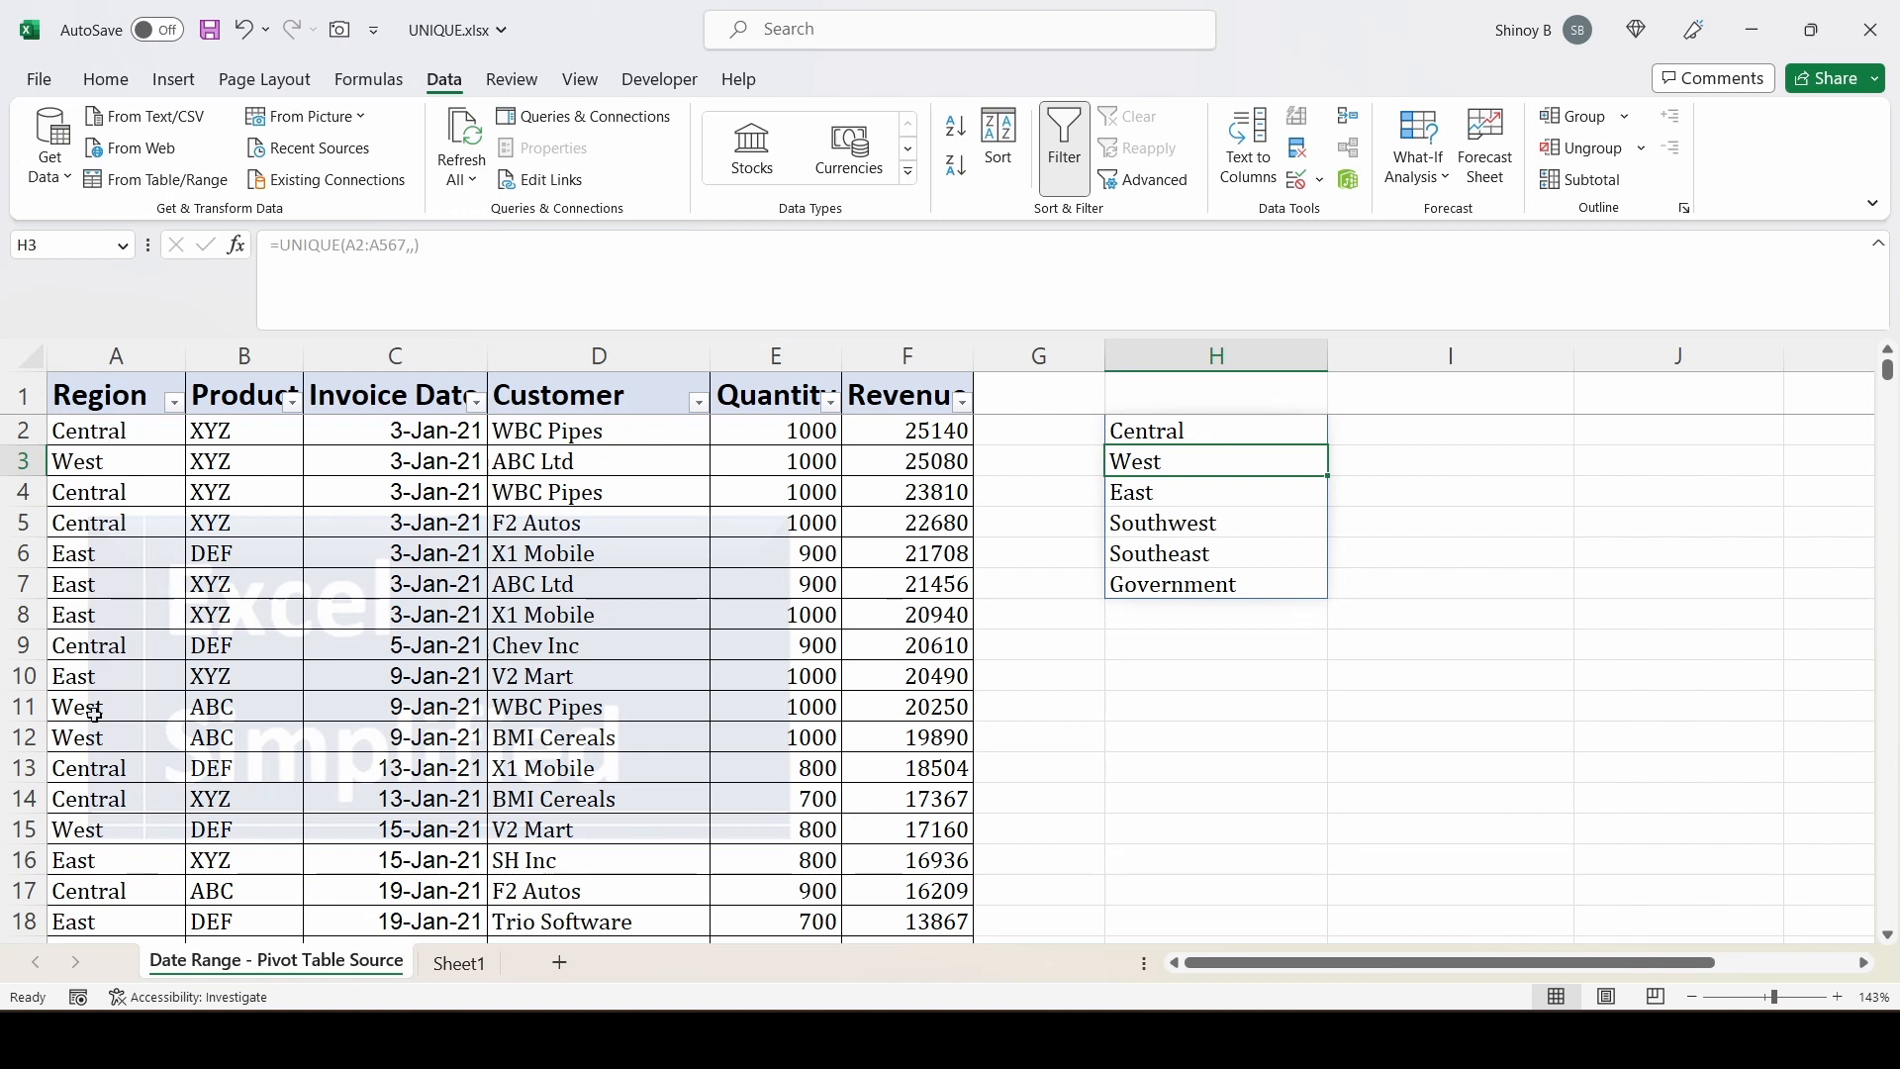
pyautogui.moveTo(106, 436); pyautogui.dragTo(102, 648)
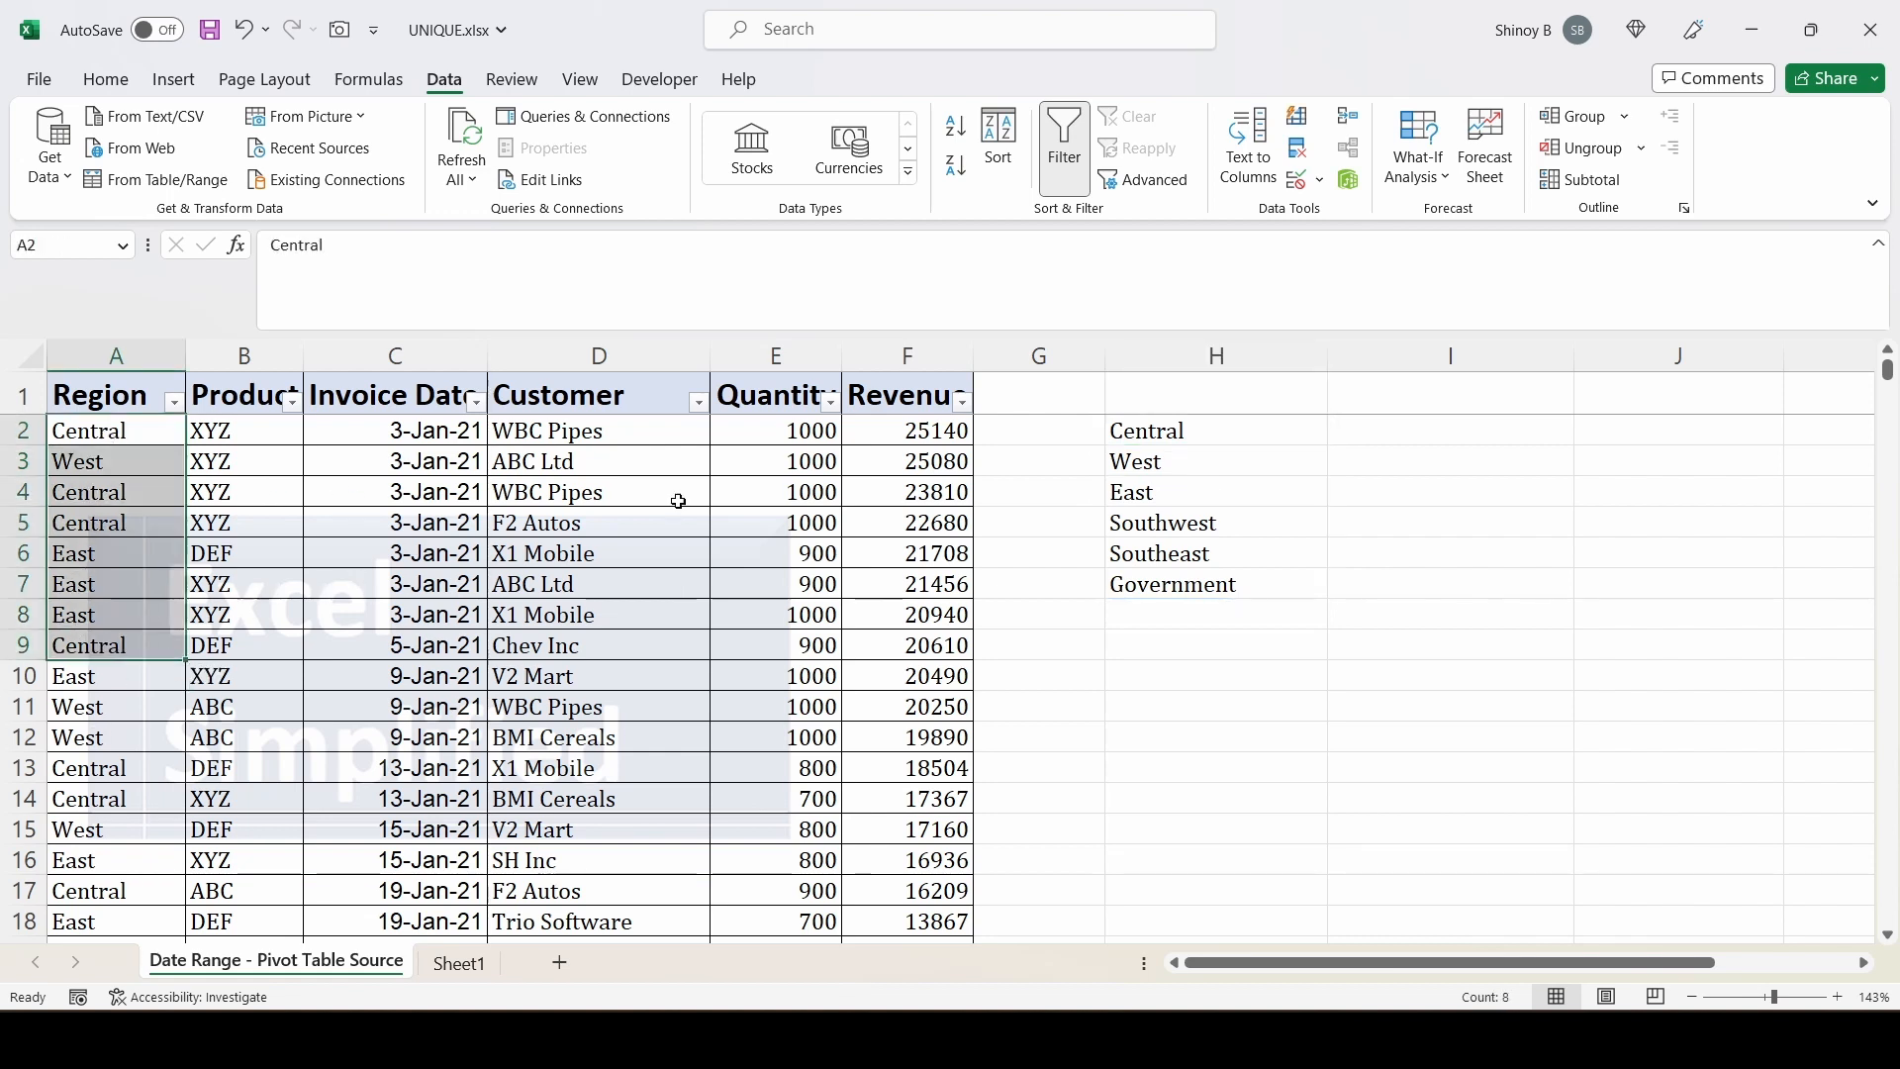
pyautogui.click(1192, 436)
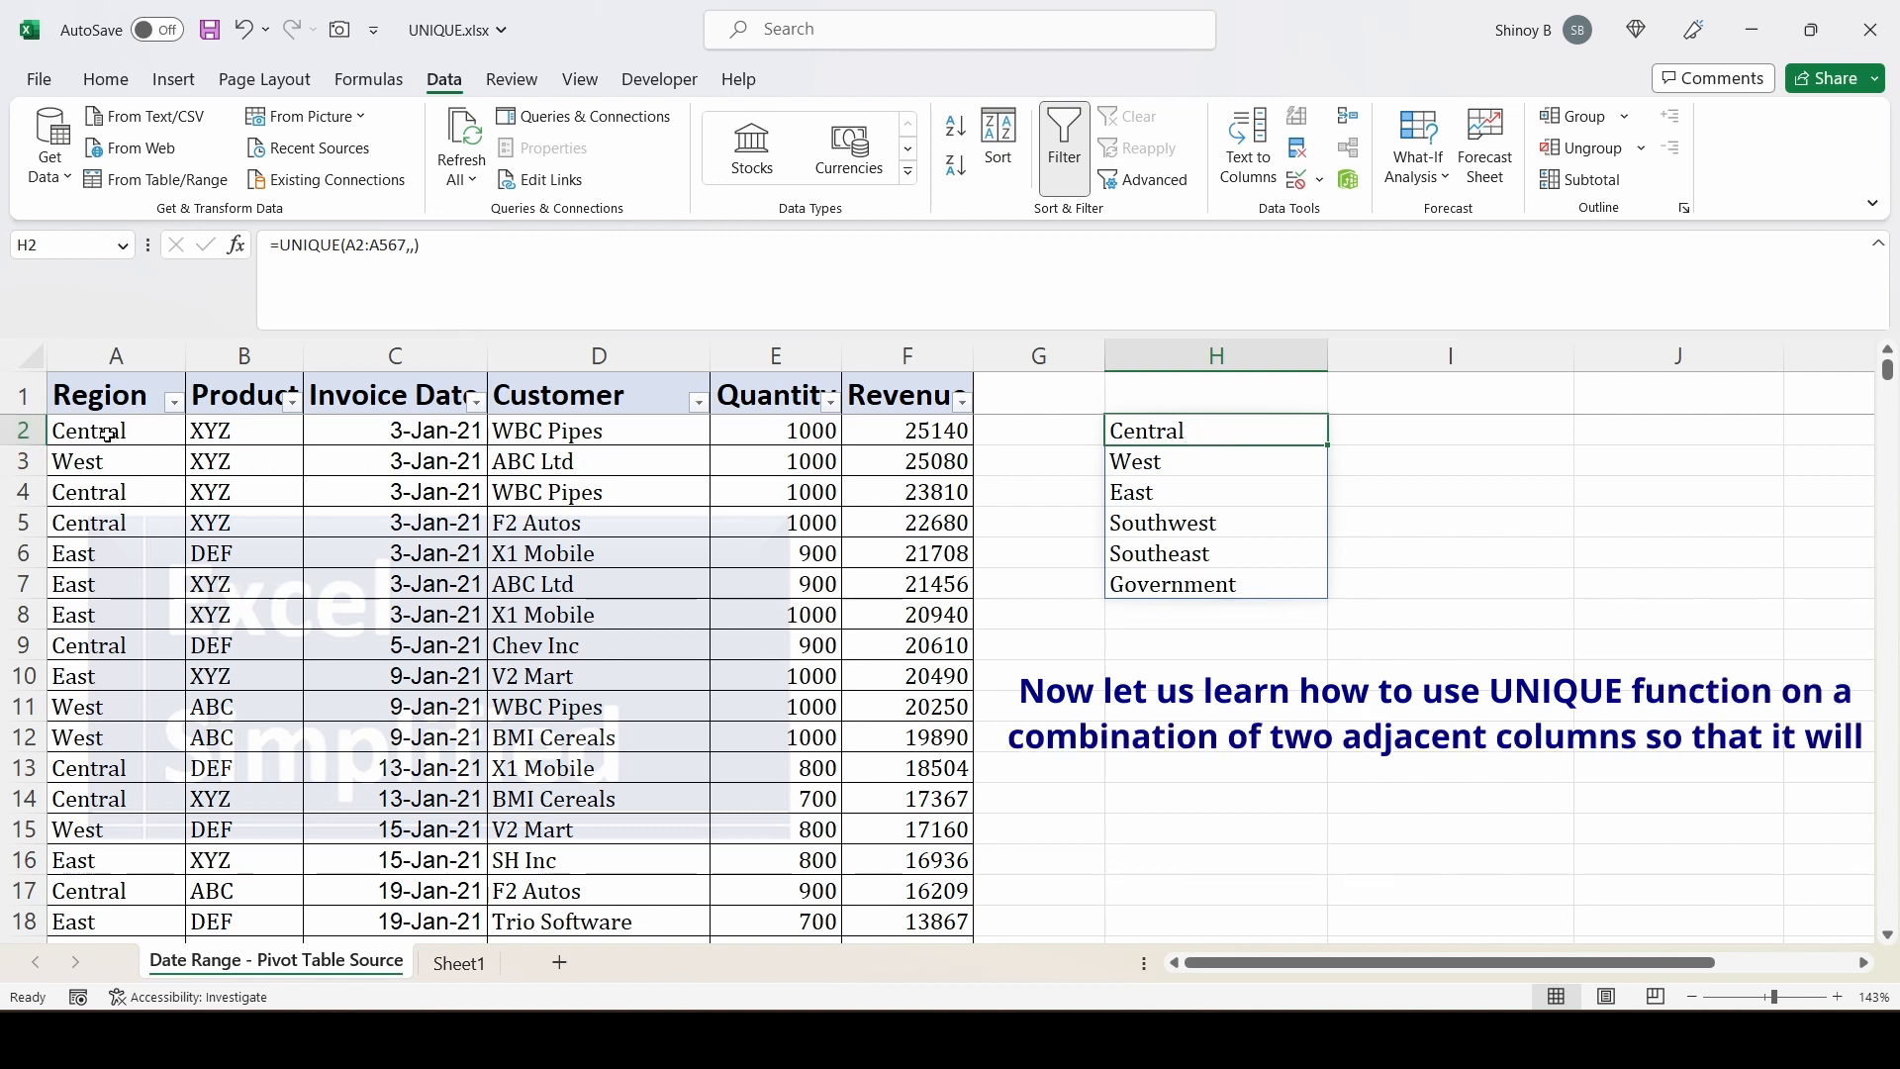
# Widen the H2 formula's array to A2:B567 to list the unique Region and Product combinations
pyautogui.moveTo(99, 396); pyautogui.dragTo(248, 491)
pyautogui.click(1166, 428)
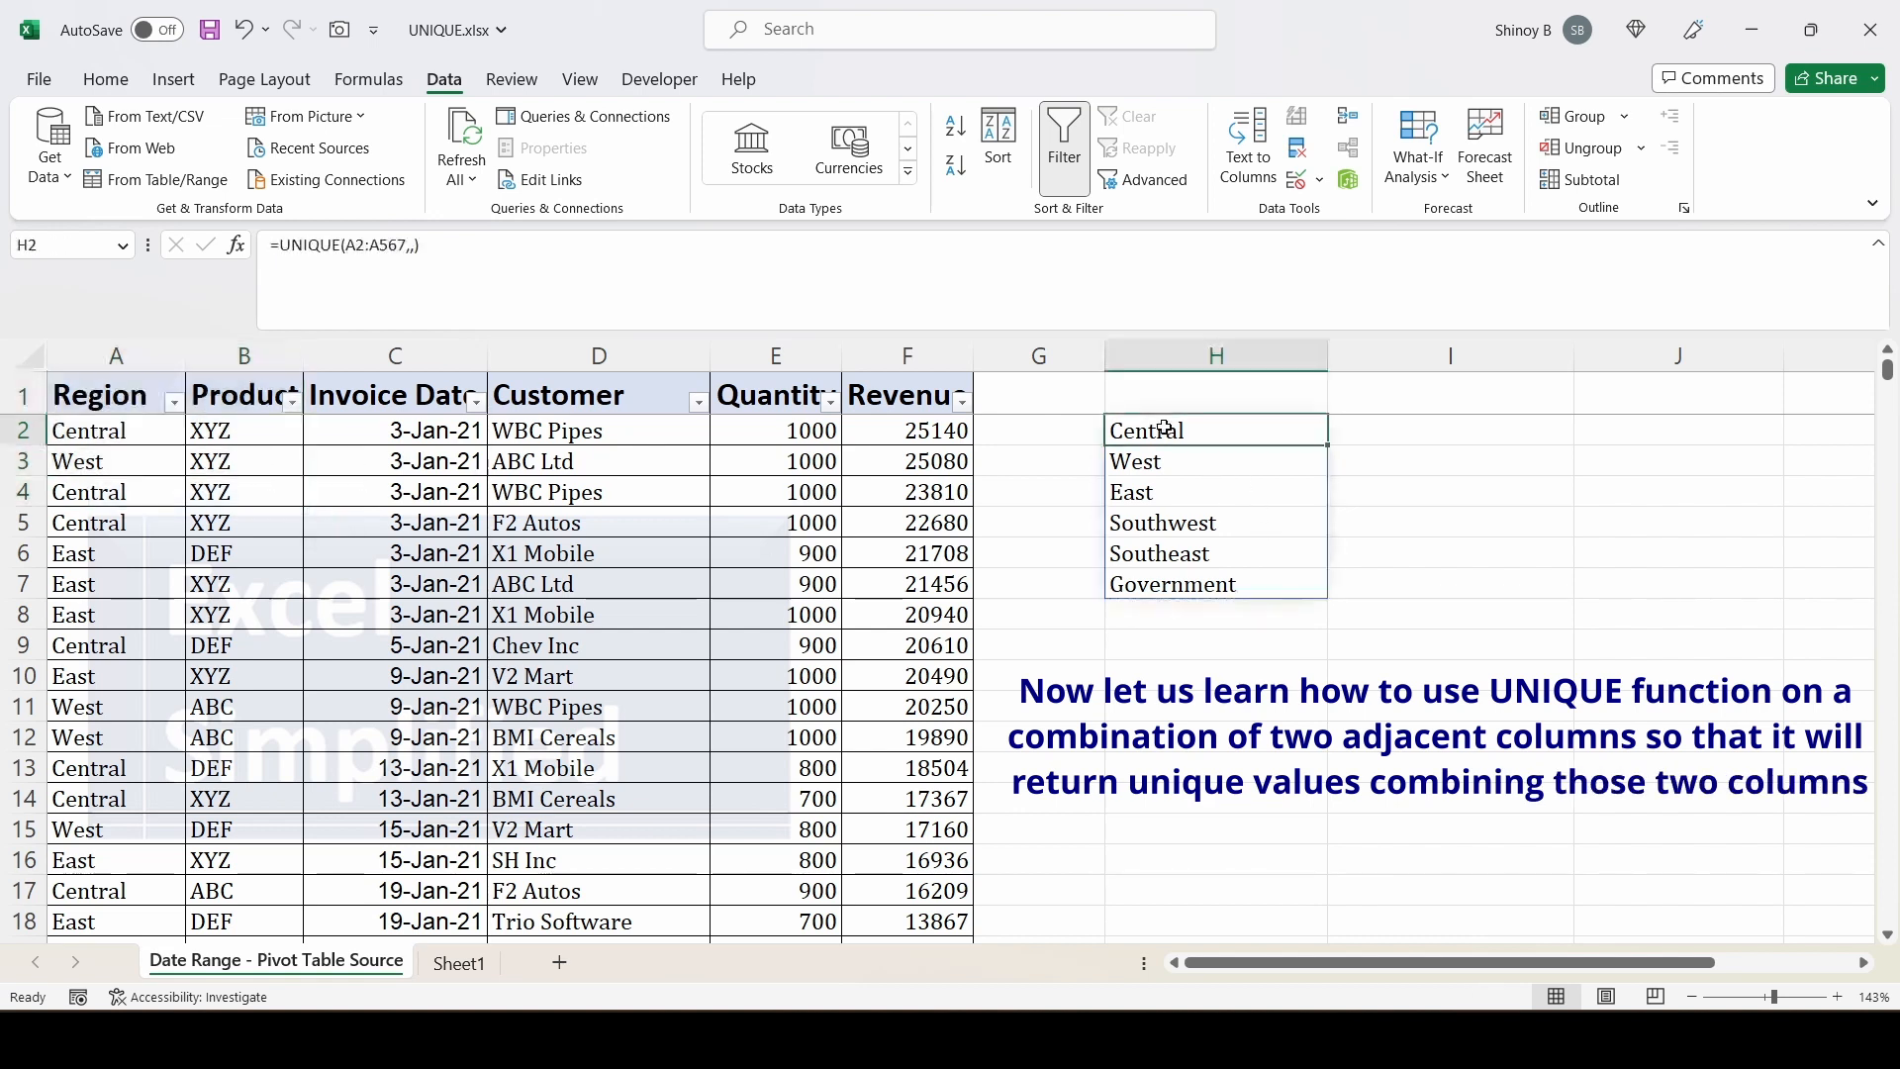
pyautogui.doubleClick(1166, 429)
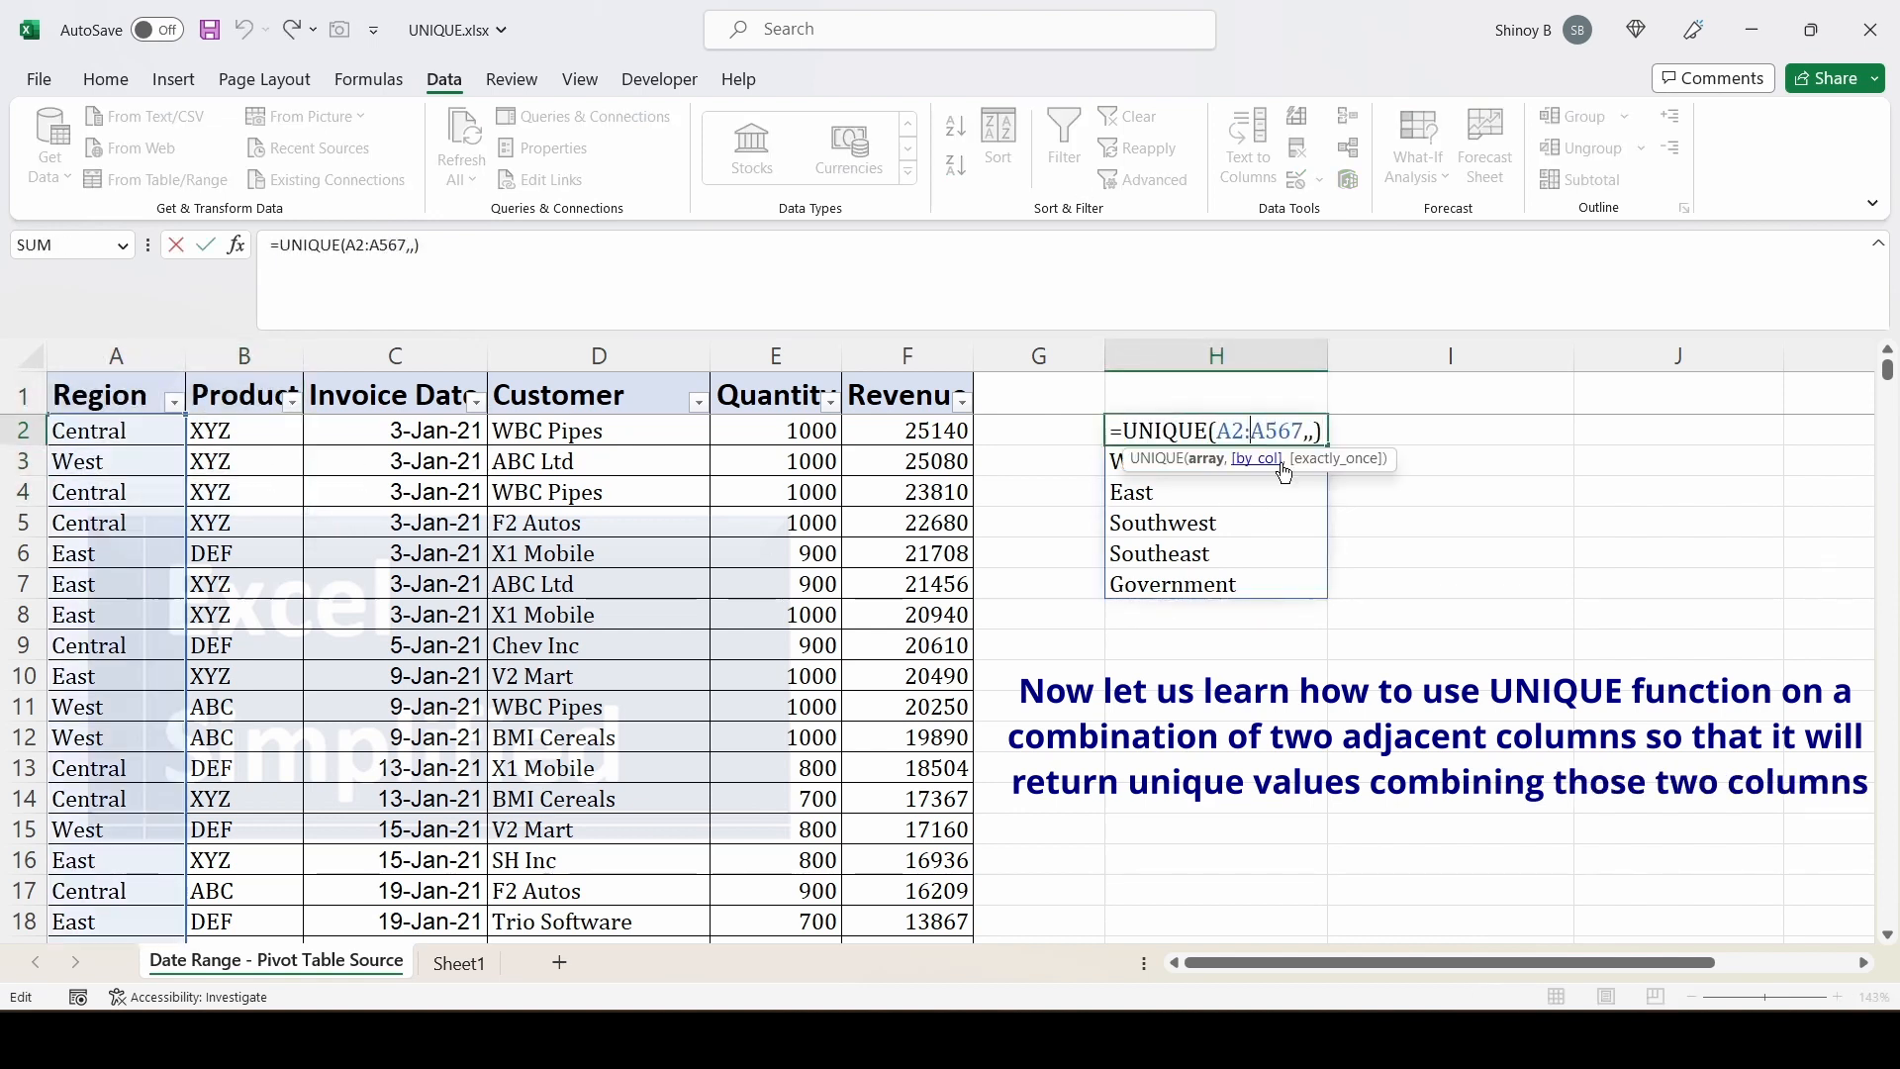
pyautogui.press('Delete')
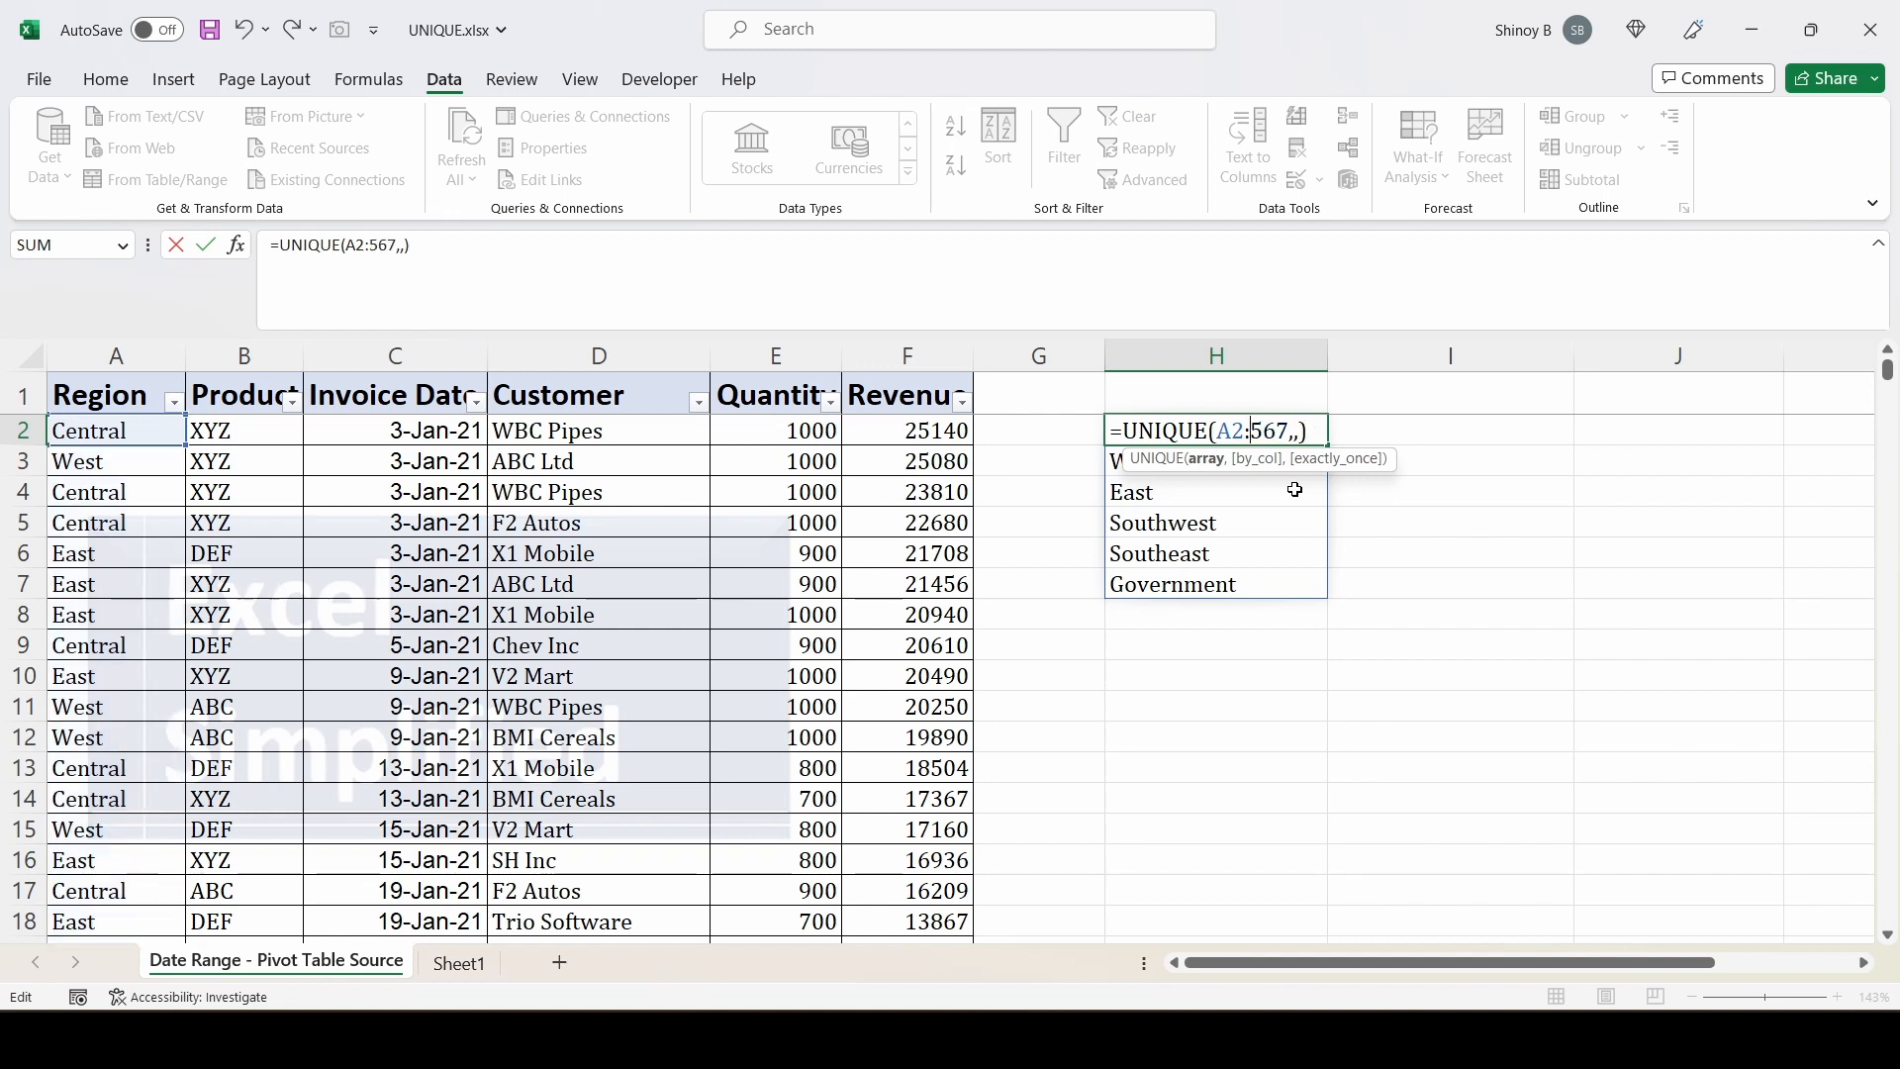
pyautogui.write('B')
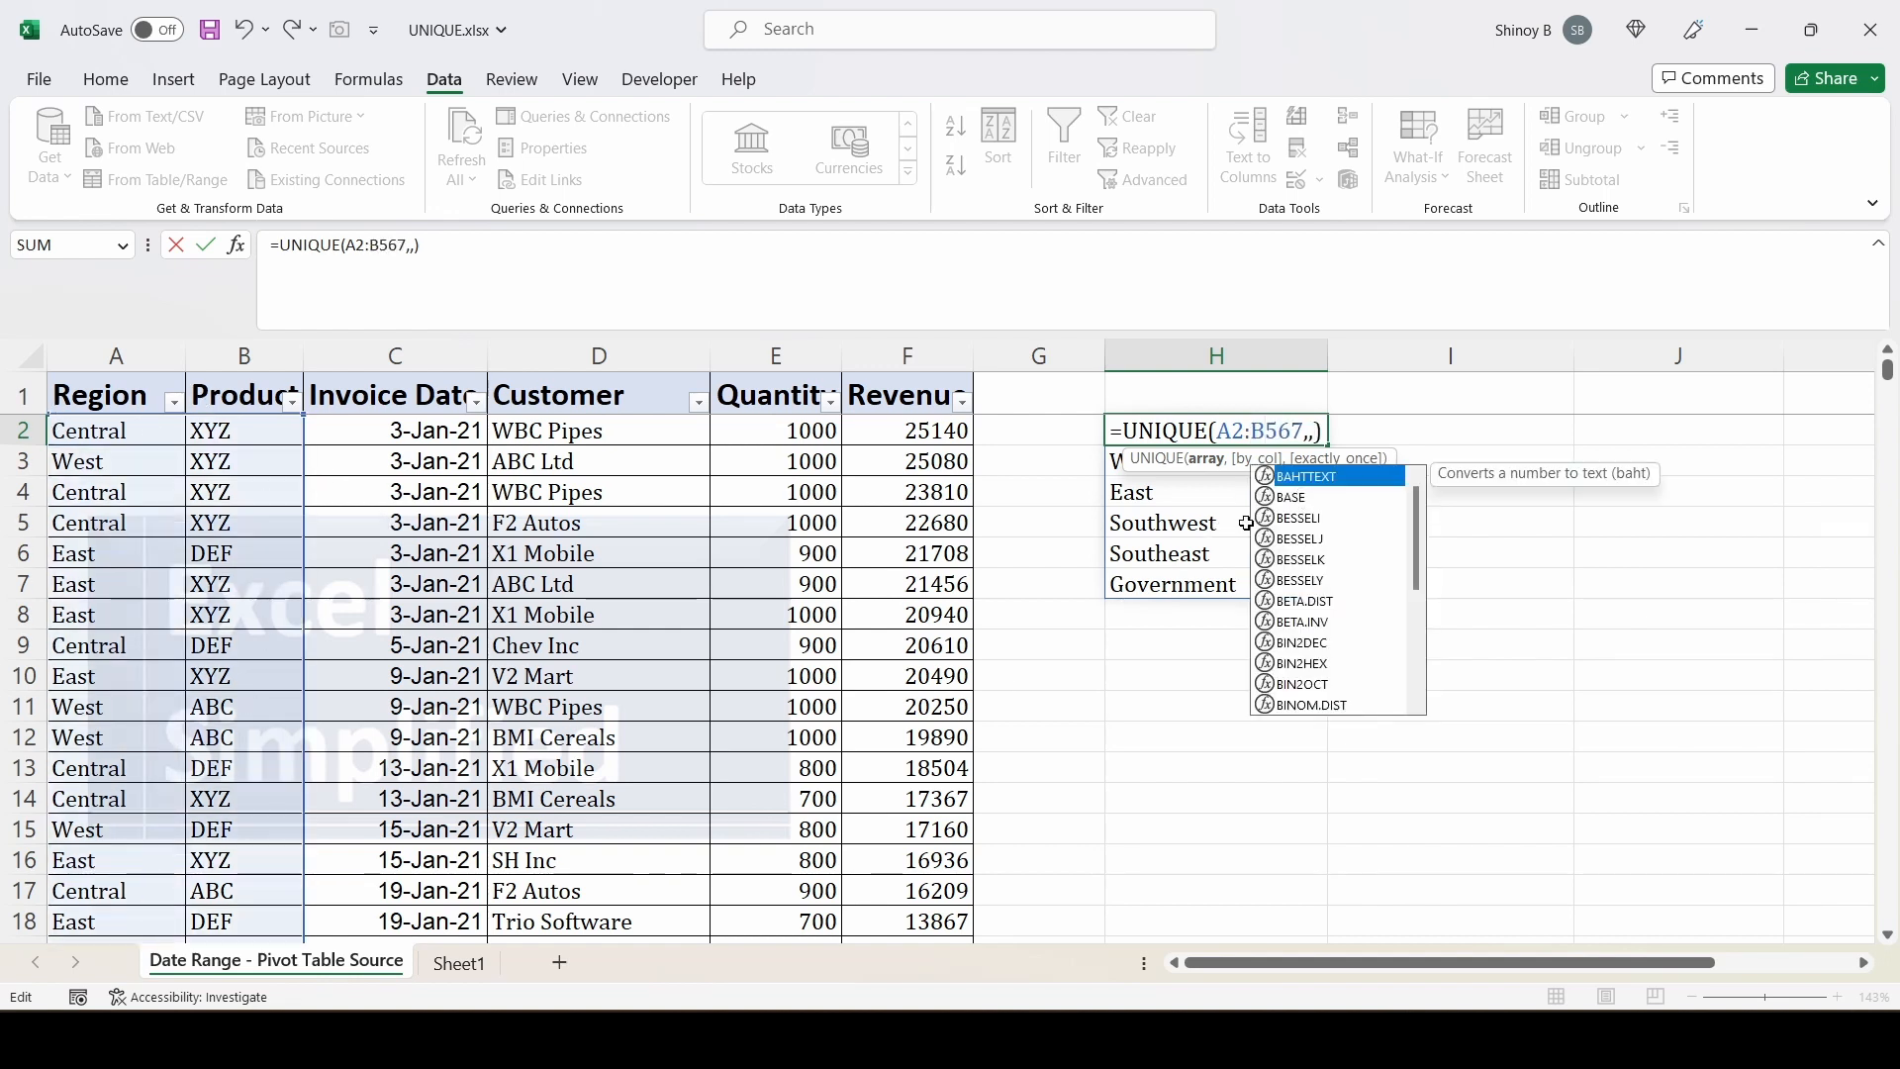
pyautogui.click(1309, 433)
pyautogui.press('Return')
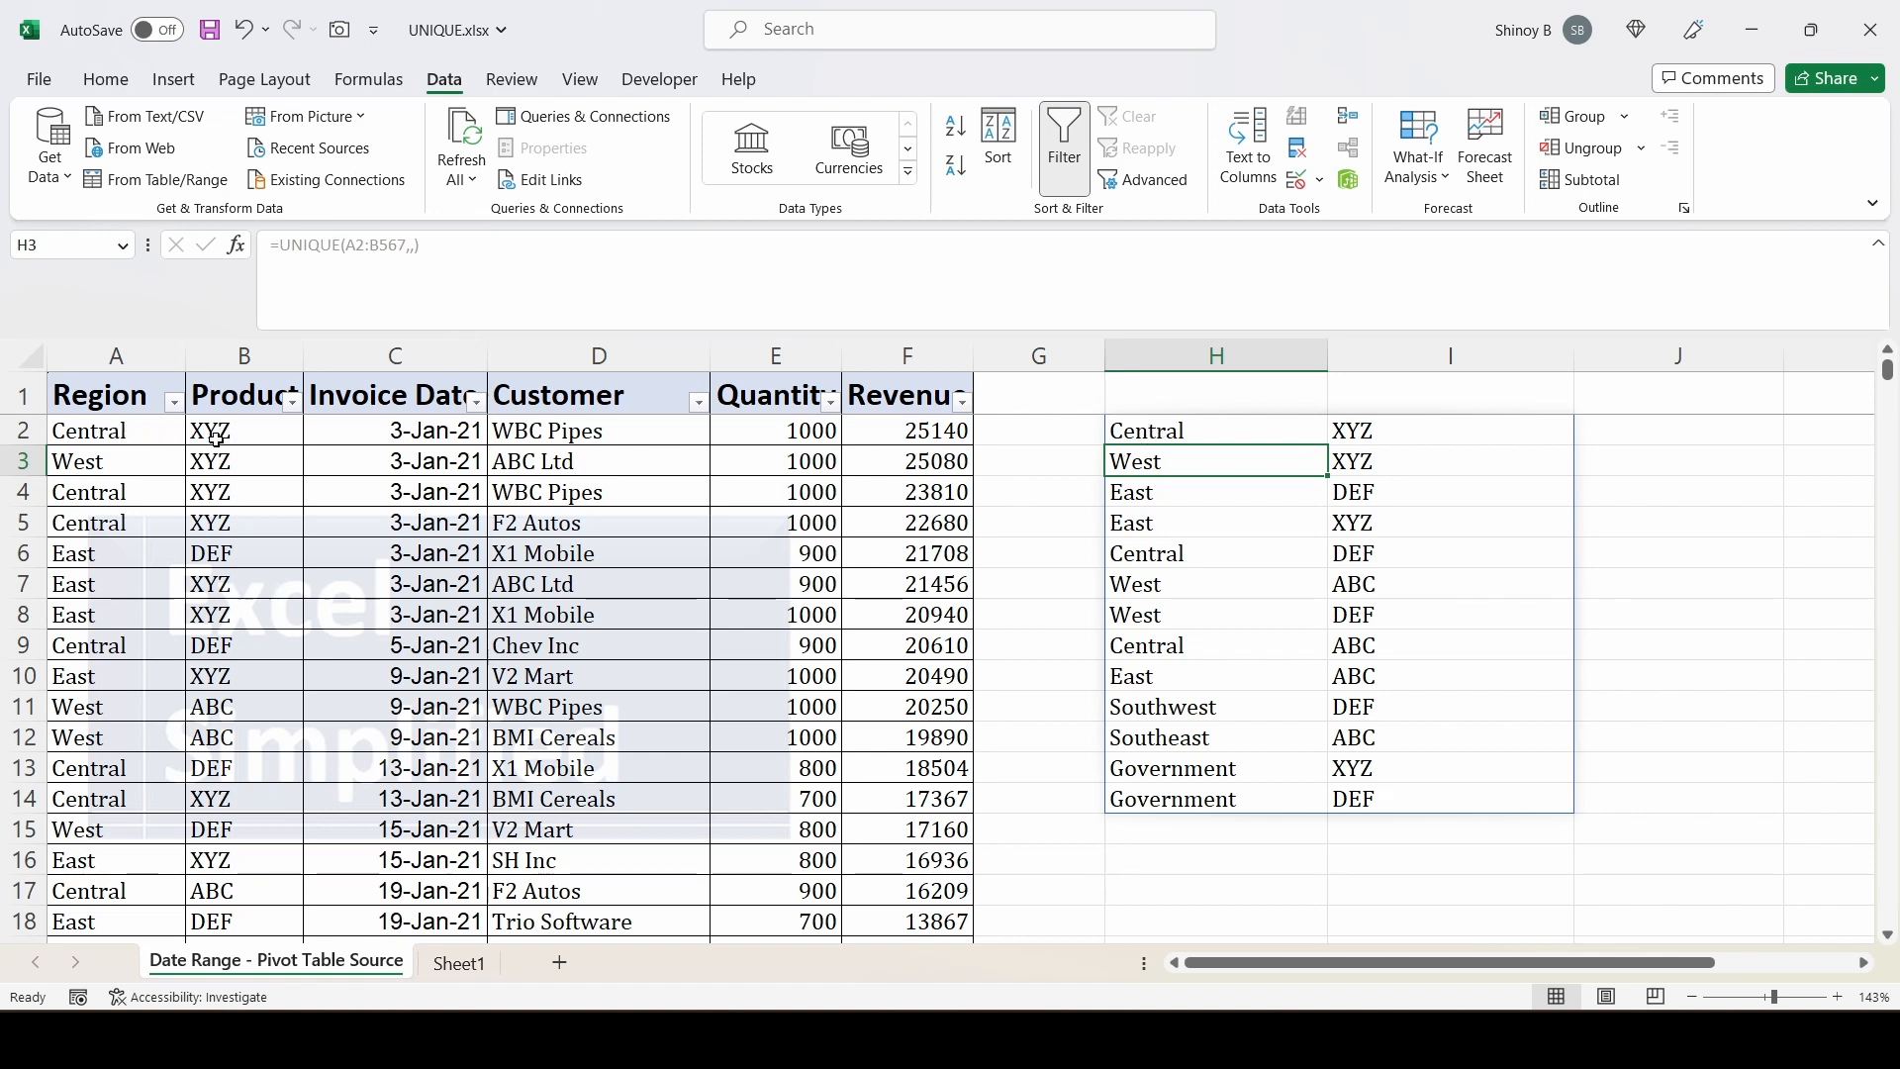
pyautogui.moveTo(1184, 431); pyautogui.dragTo(1355, 430)
pyautogui.click(1156, 552)
pyautogui.moveTo(1305, 554); pyautogui.dragTo(1356, 555)
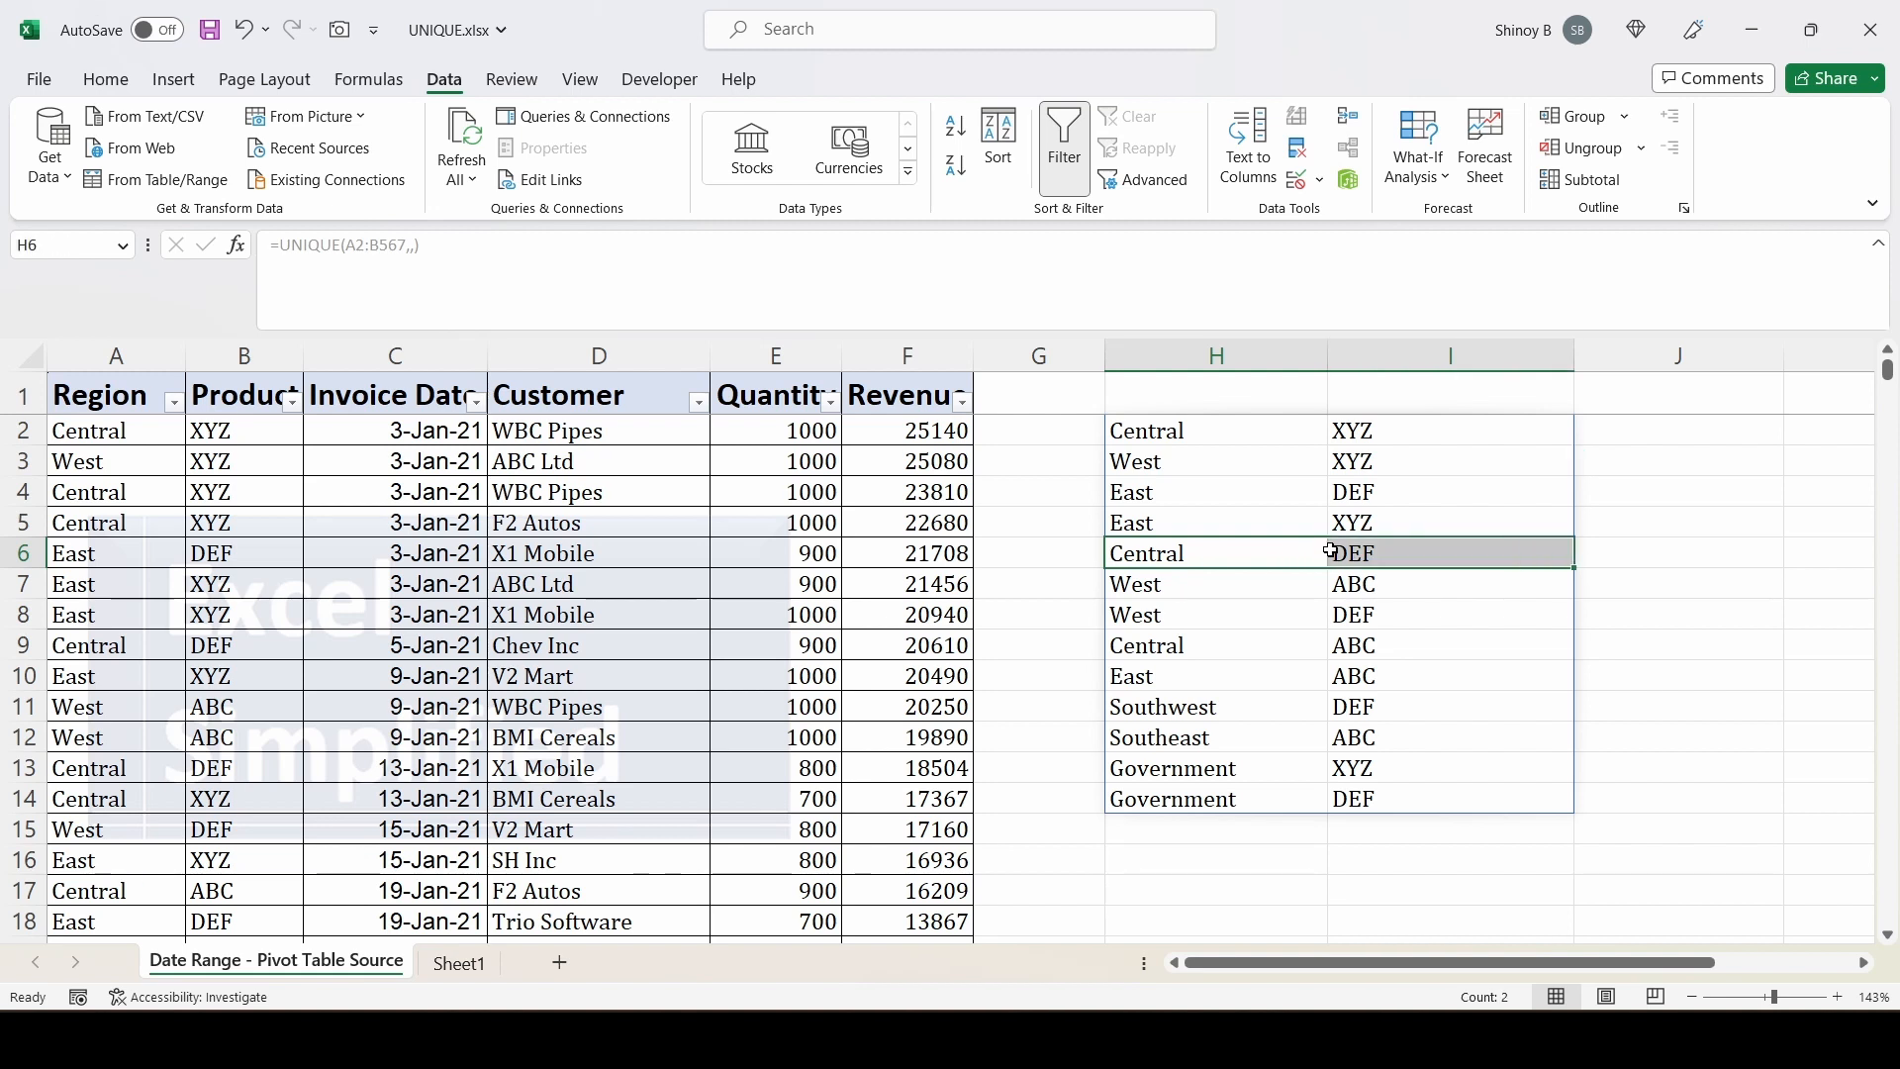
# Wrap the H2 formula in SORT so it reads =SORT(UNIQUE(A2:B567,,))
pyautogui.click(1184, 432)
pyautogui.doubleClick(1185, 432)
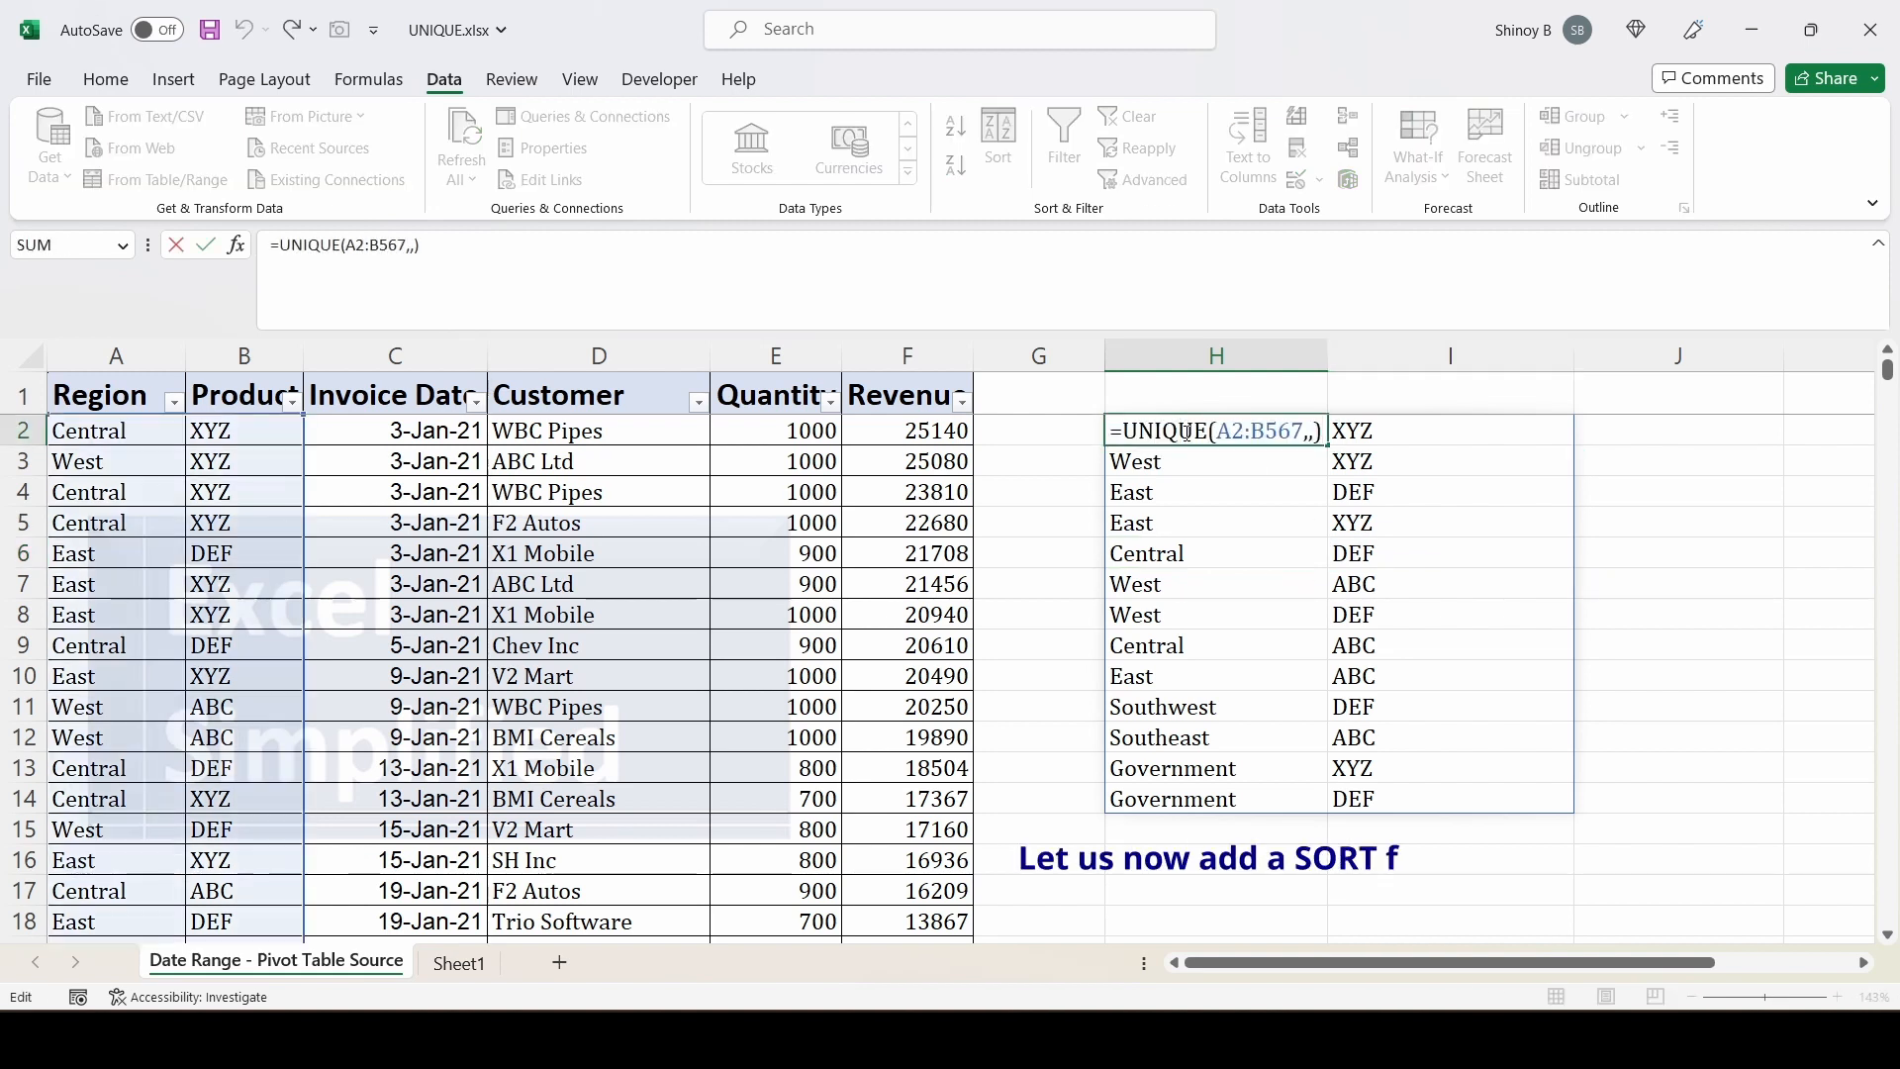
pyautogui.click(1122, 432)
pyautogui.write('SORT(')
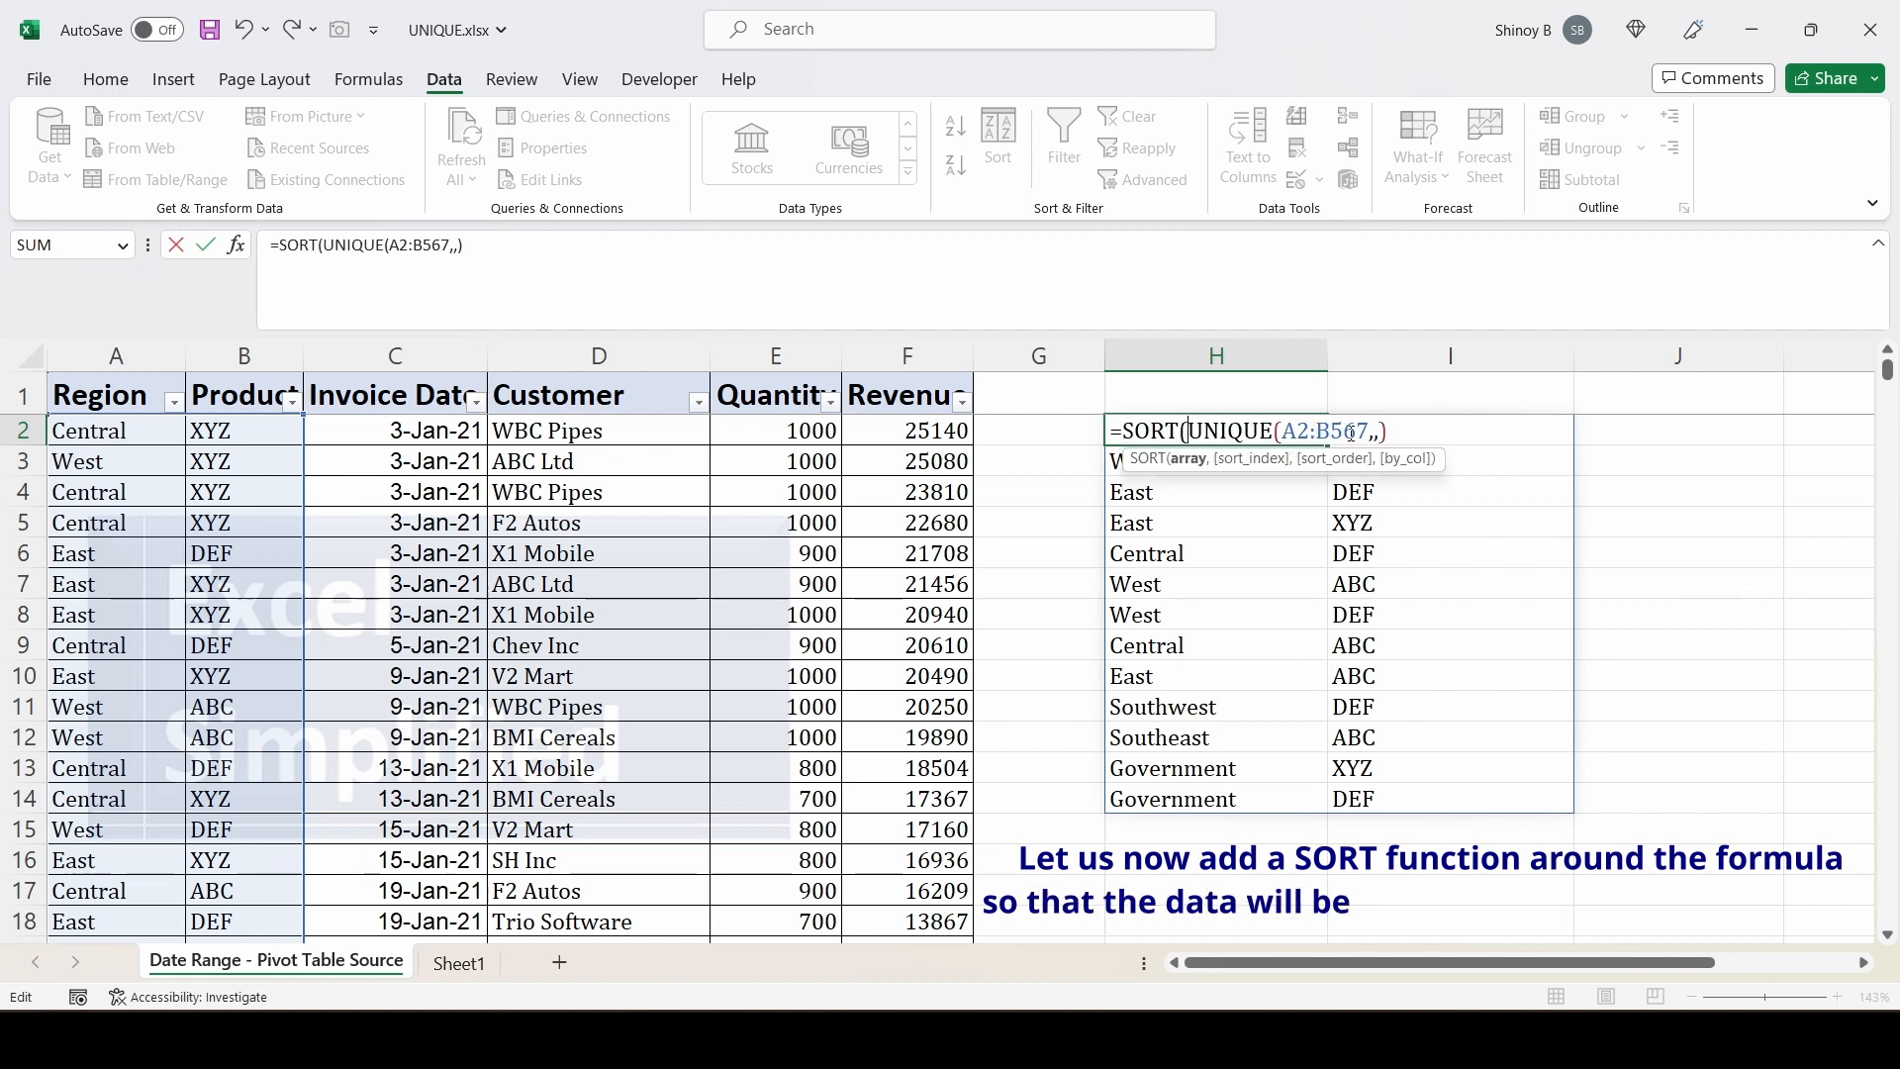
pyautogui.click(1400, 434)
pyautogui.write(')')
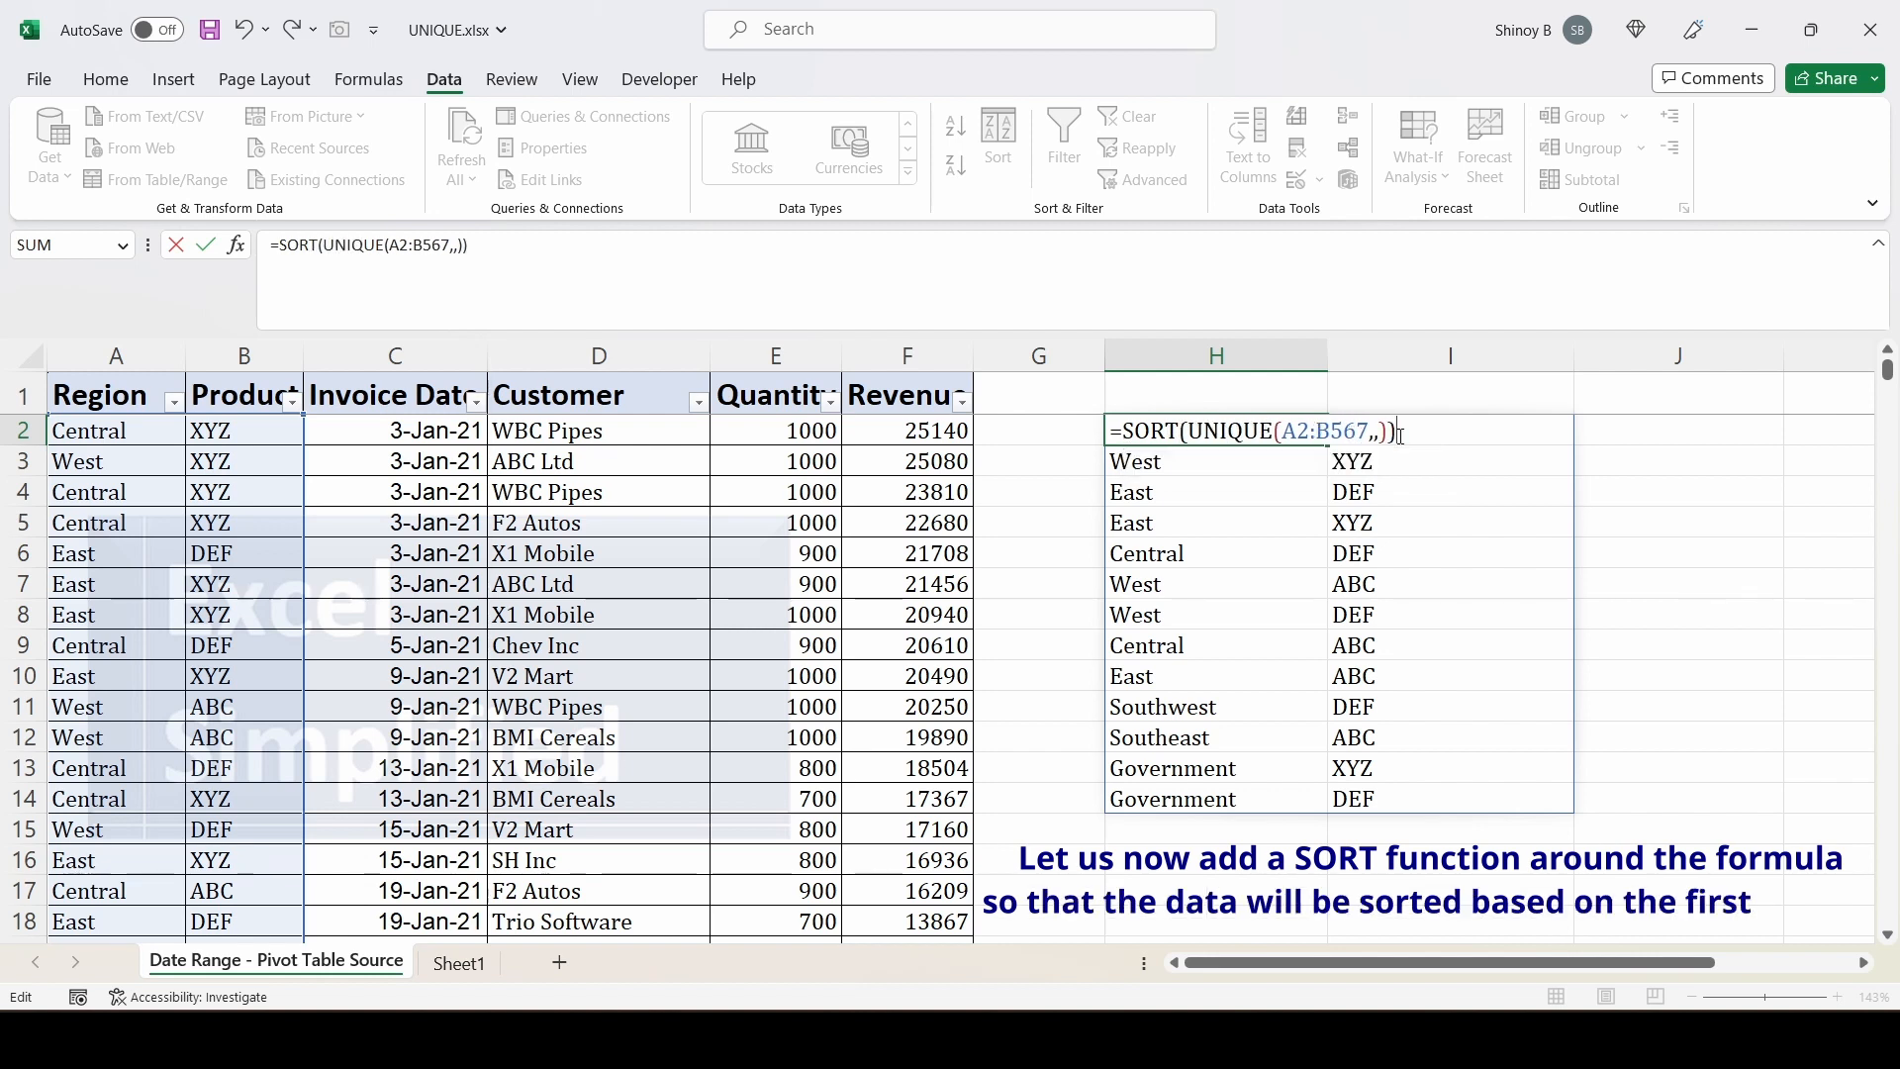
pyautogui.press('Return')
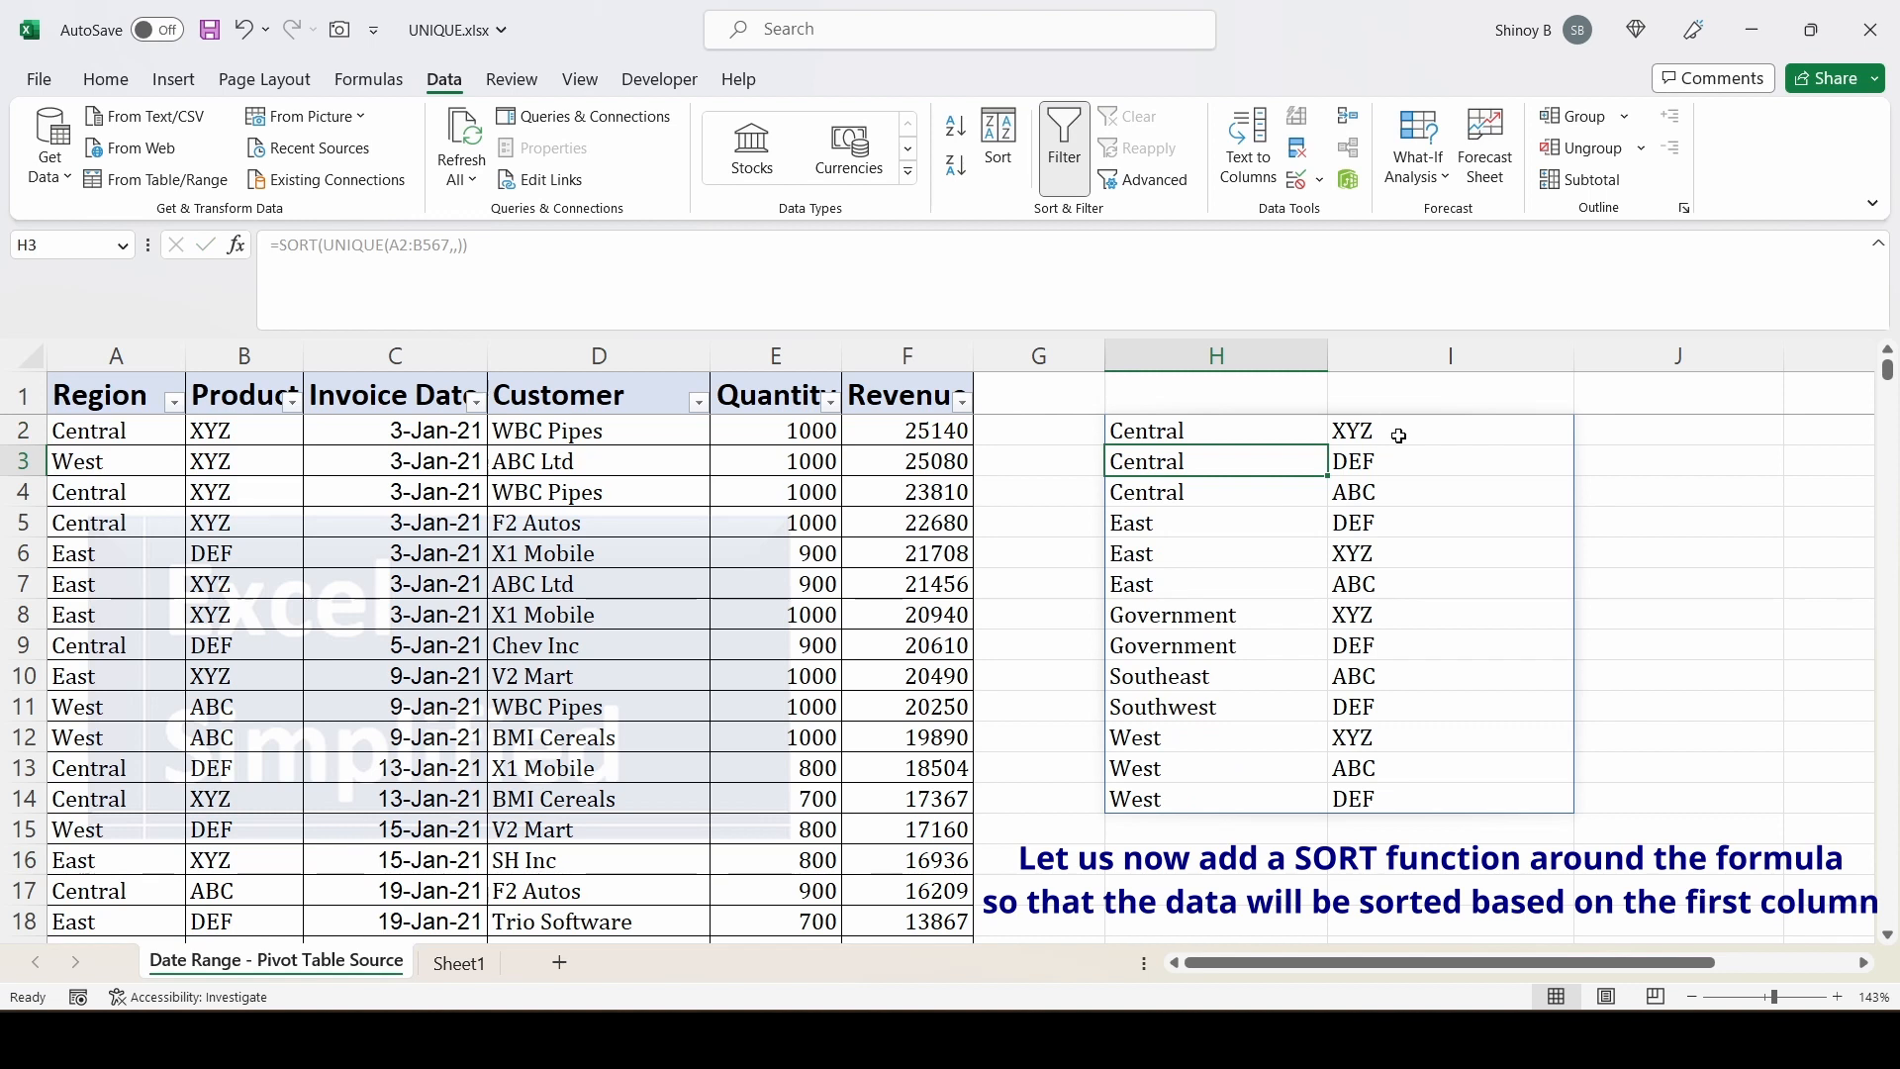
# Examine the sort order of the regions in column H and of their products in column I
pyautogui.moveTo(1169, 428); pyautogui.dragTo(1167, 706)
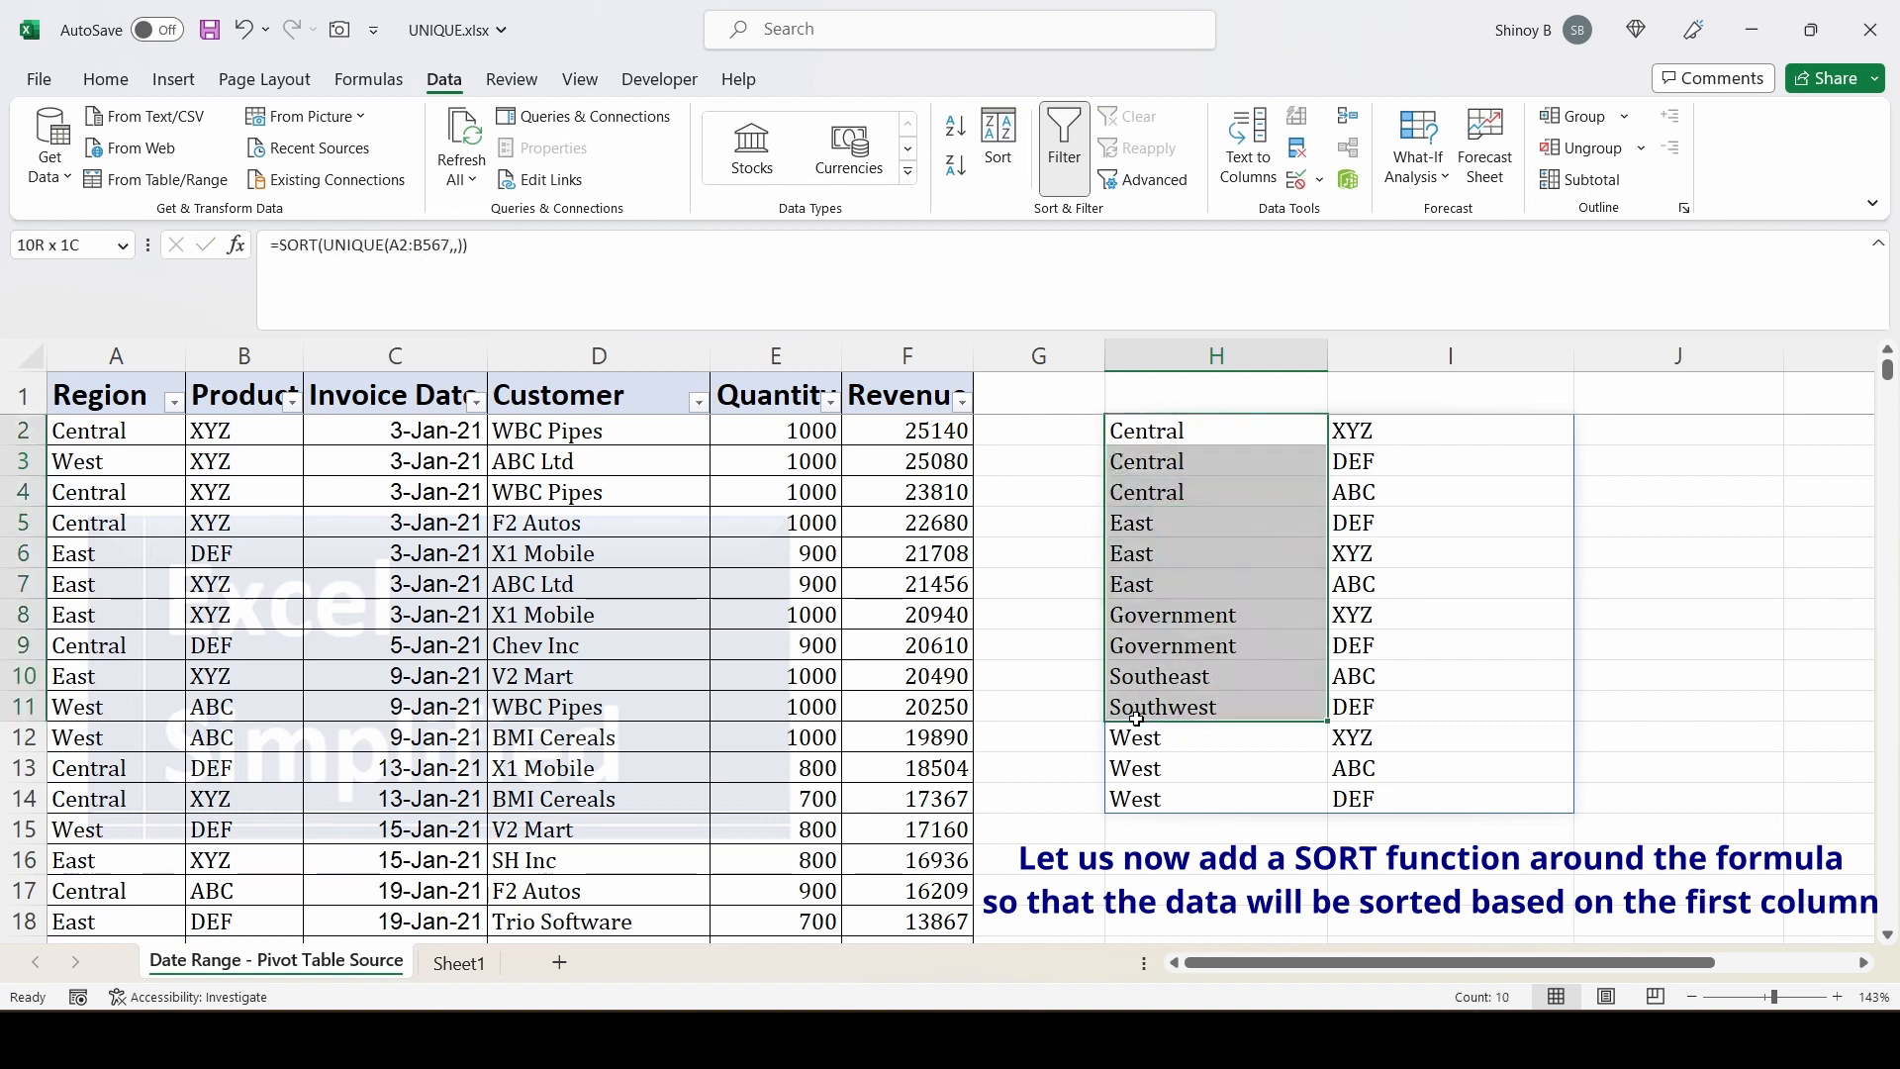
pyautogui.click(1150, 433)
pyautogui.click(1366, 433)
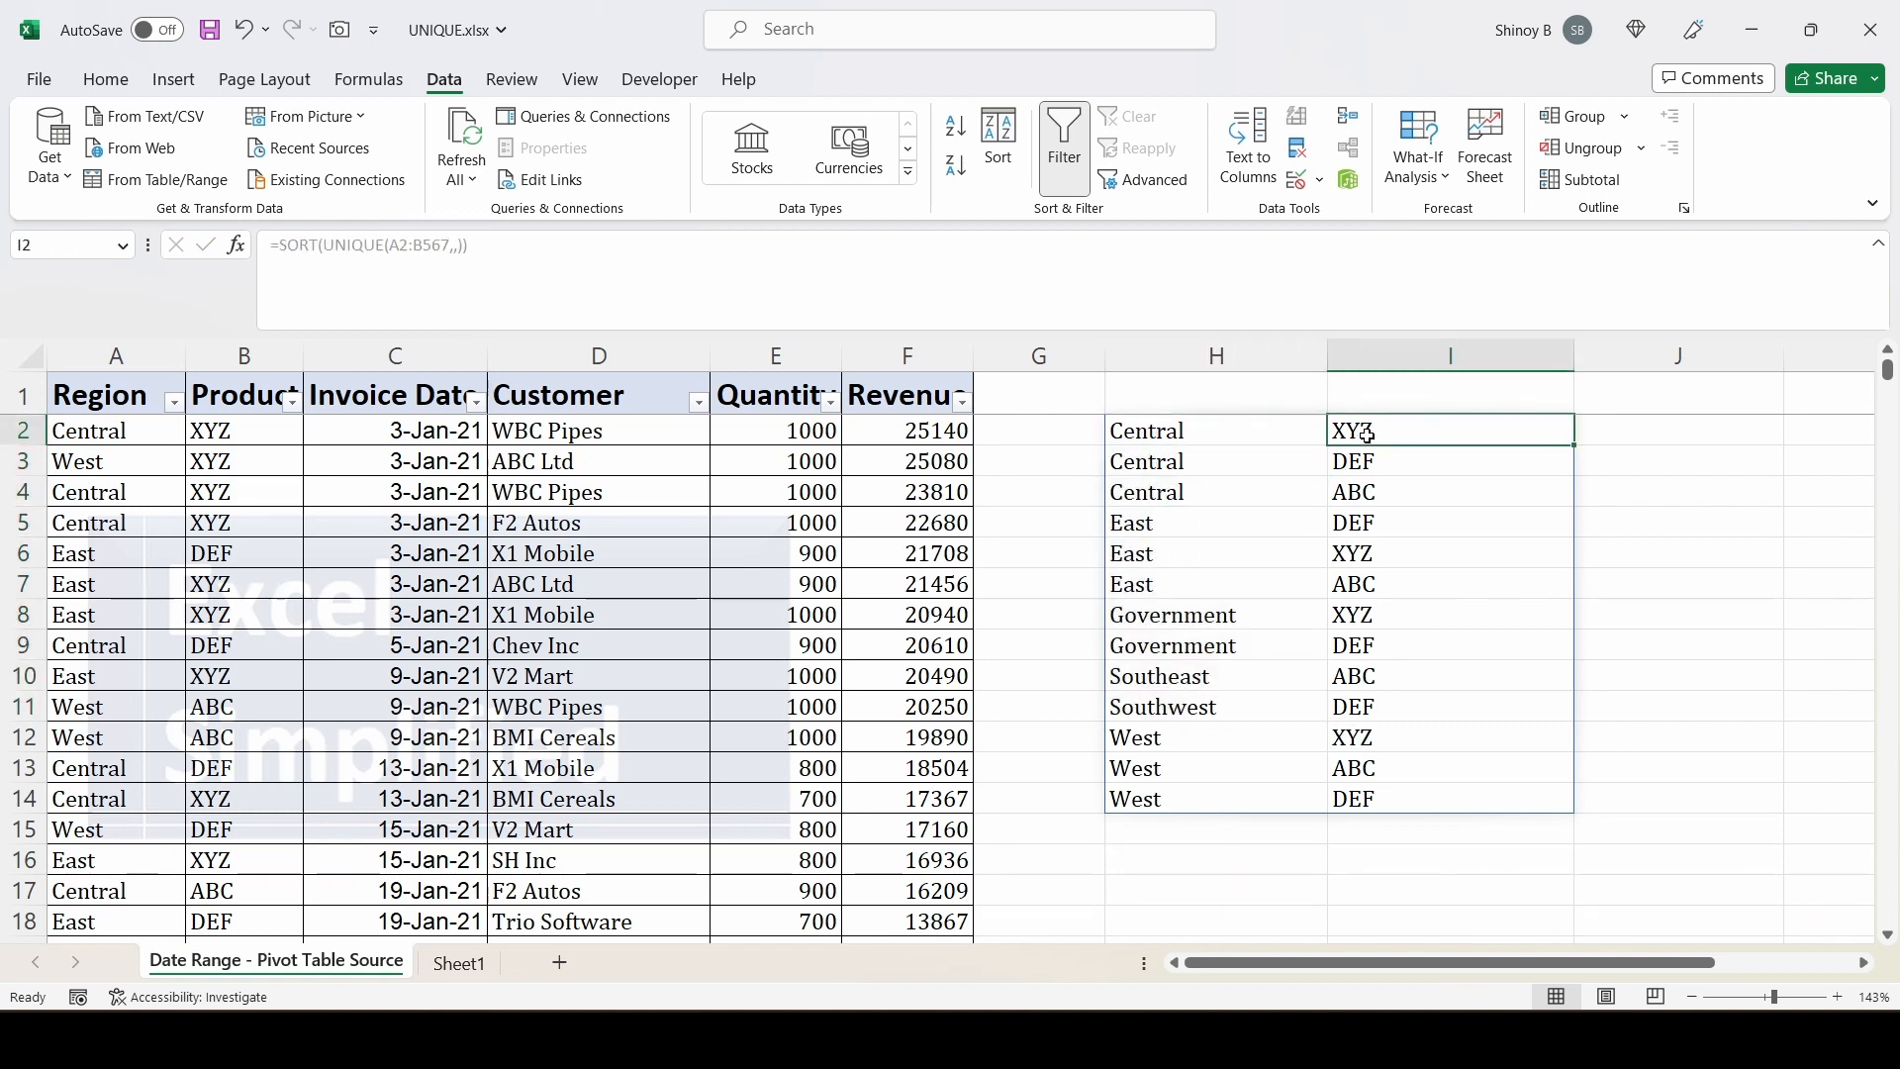
pyautogui.click(1174, 465)
pyautogui.click(1374, 460)
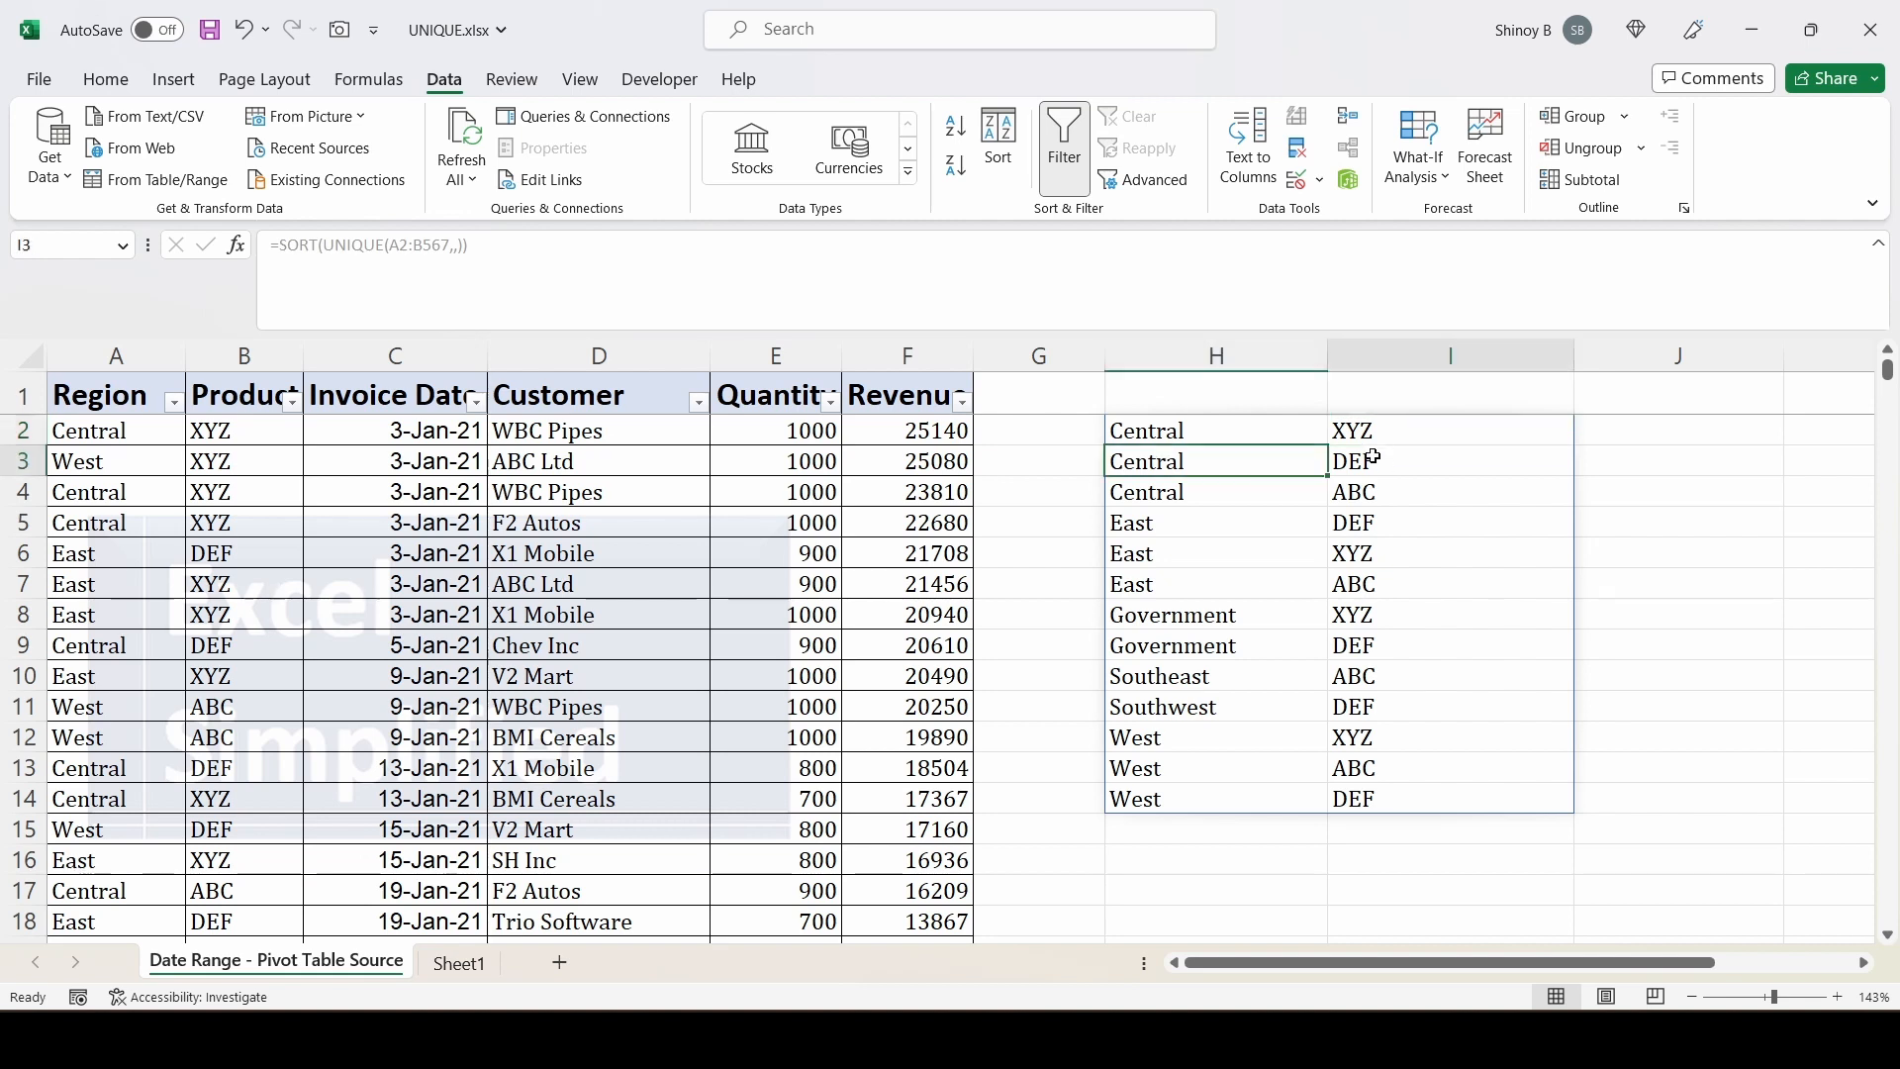
pyautogui.click(1179, 499)
pyautogui.click(1375, 497)
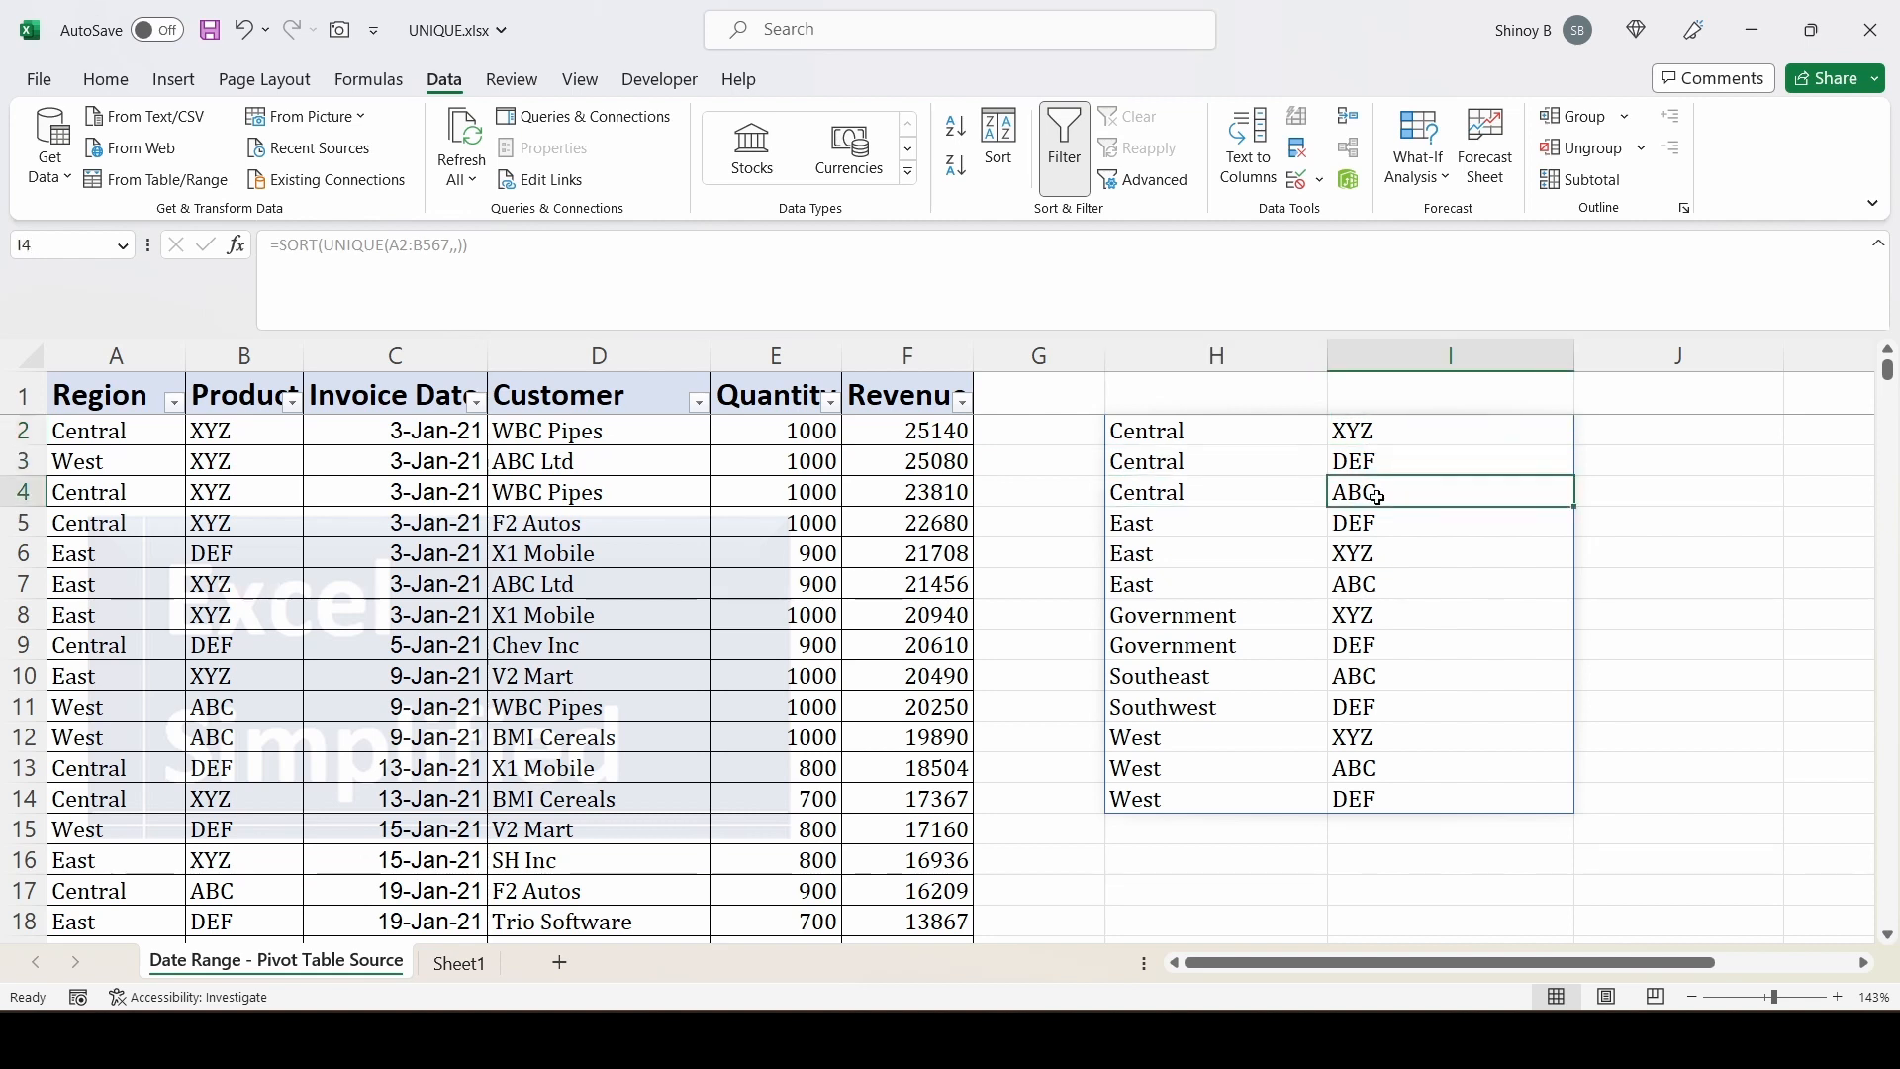
pyautogui.moveTo(1145, 522); pyautogui.dragTo(1140, 574)
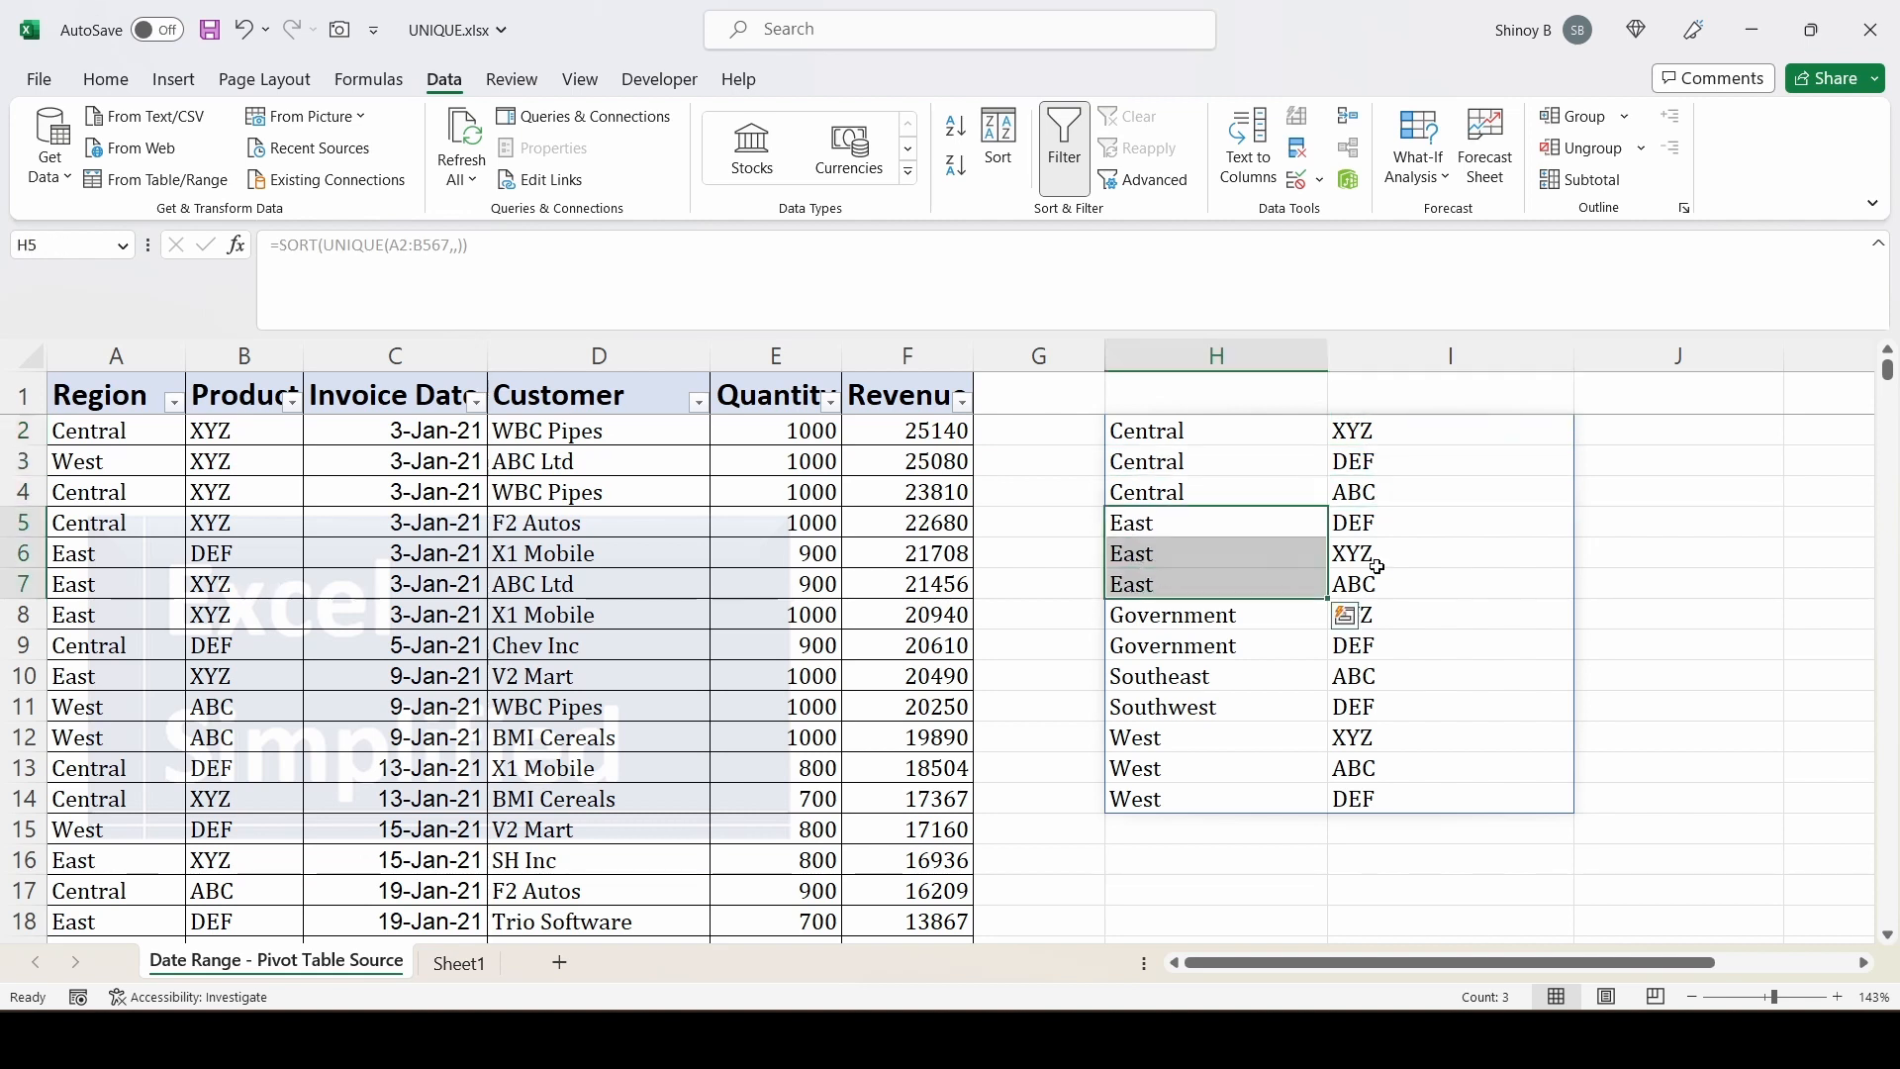
pyautogui.click(1365, 525)
pyautogui.click(1368, 546)
pyautogui.click(1371, 586)
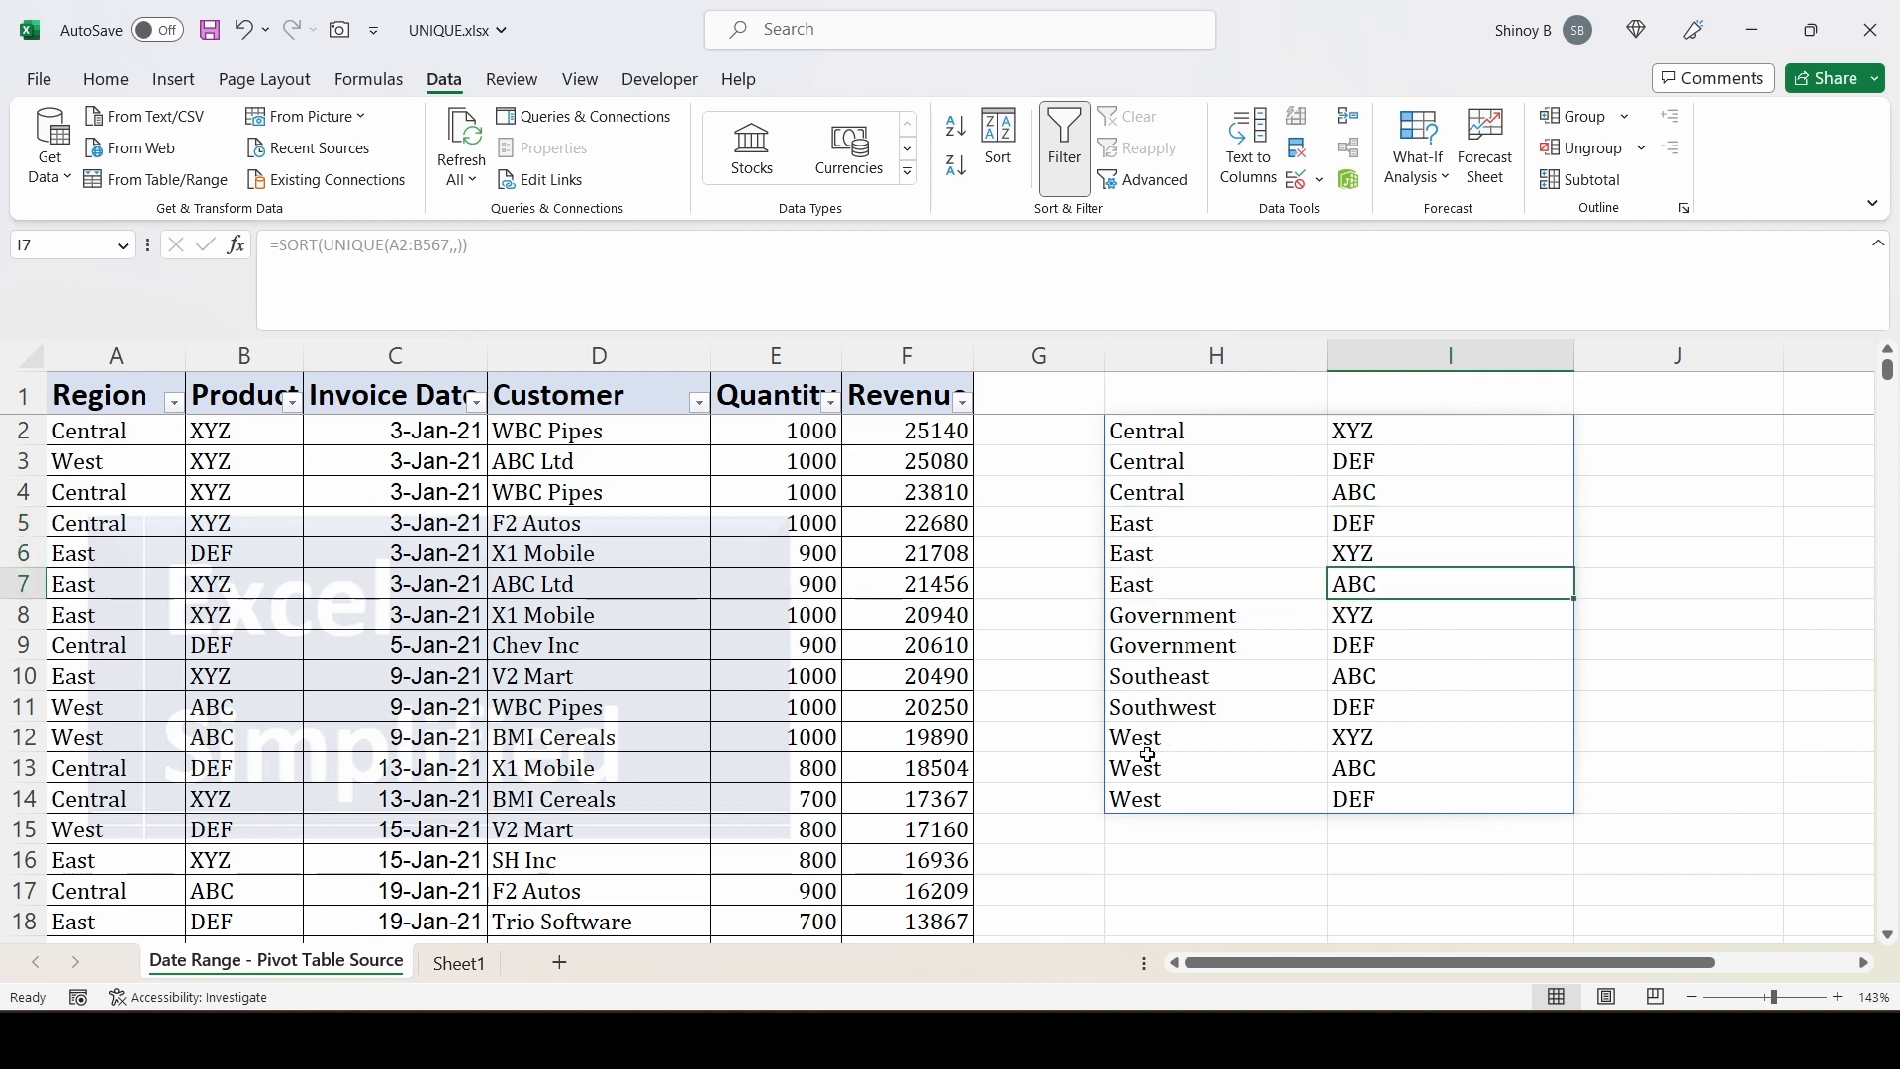
pyautogui.click(1173, 436)
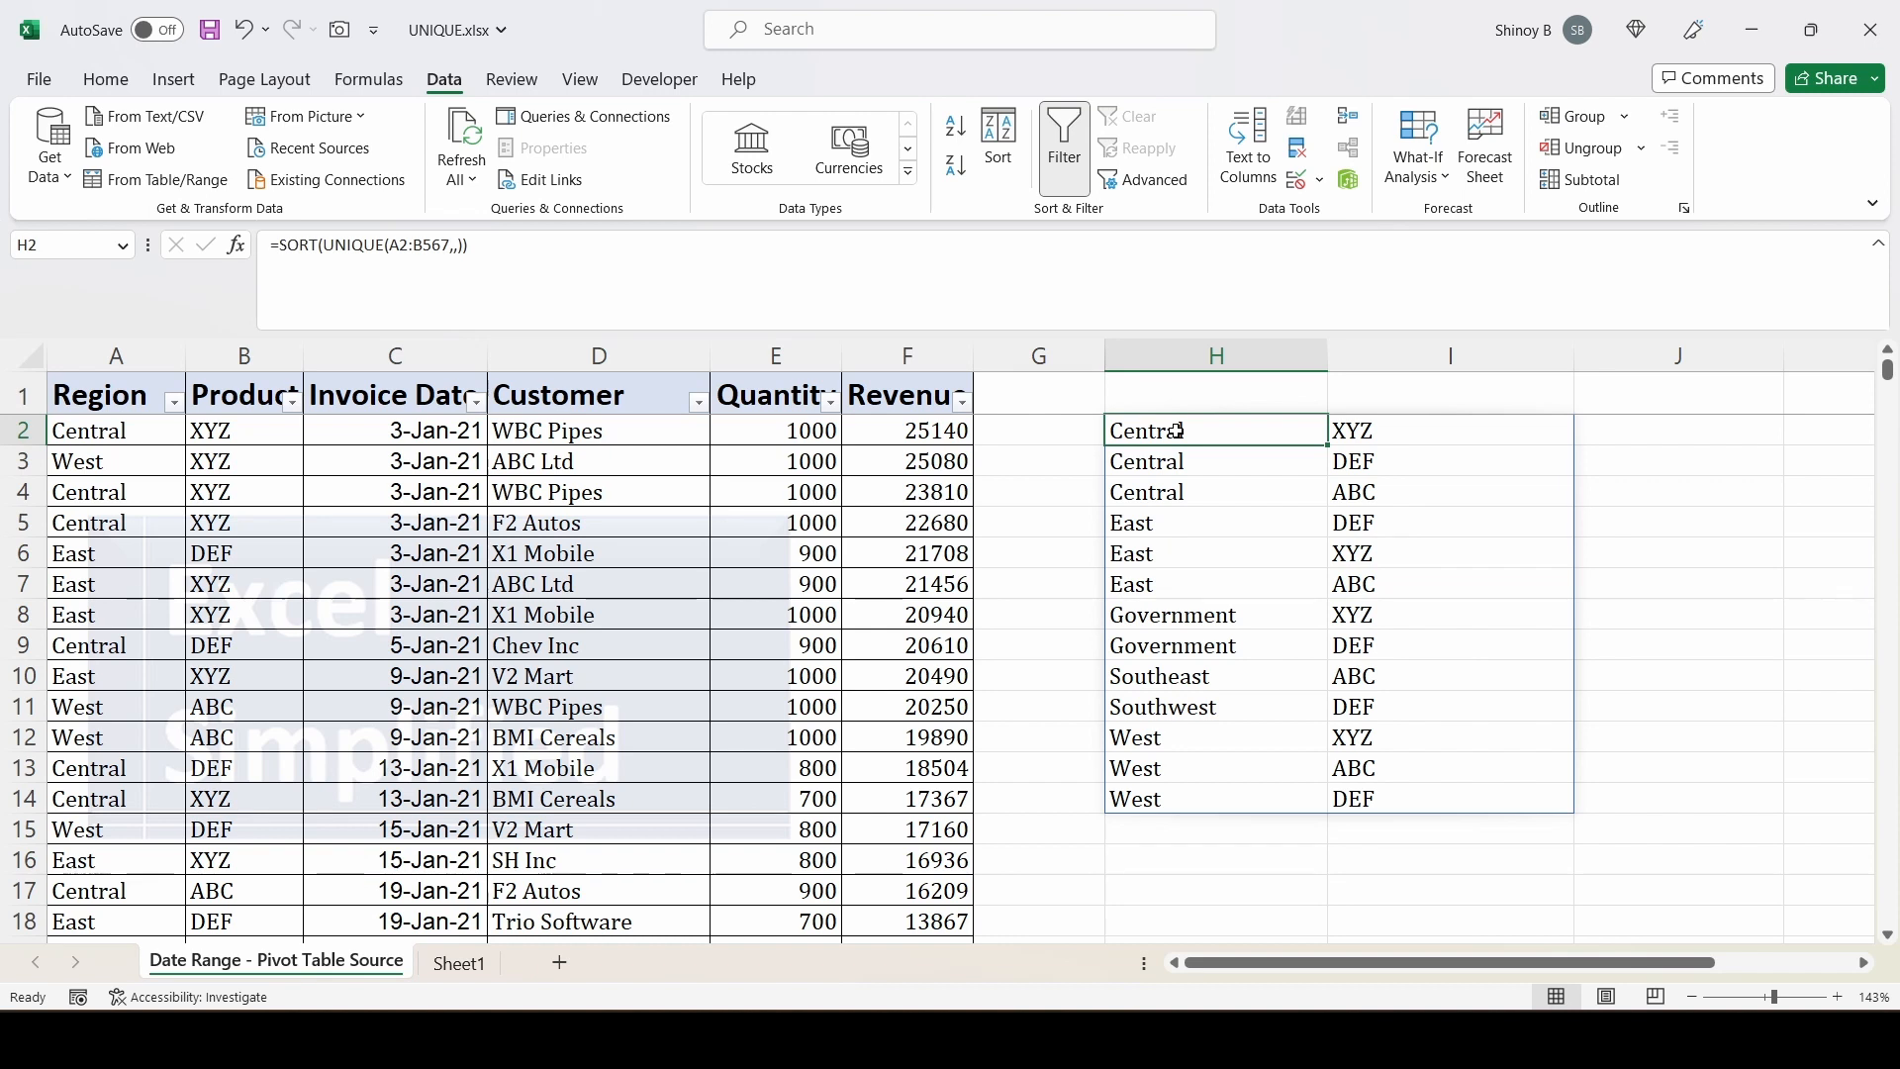
# Set UNIQUE's exactly_once argument to TRUE in H2 so the formula reads =SORT(UNIQUE(A2:B567,,TRUE))
pyautogui.press('F2')
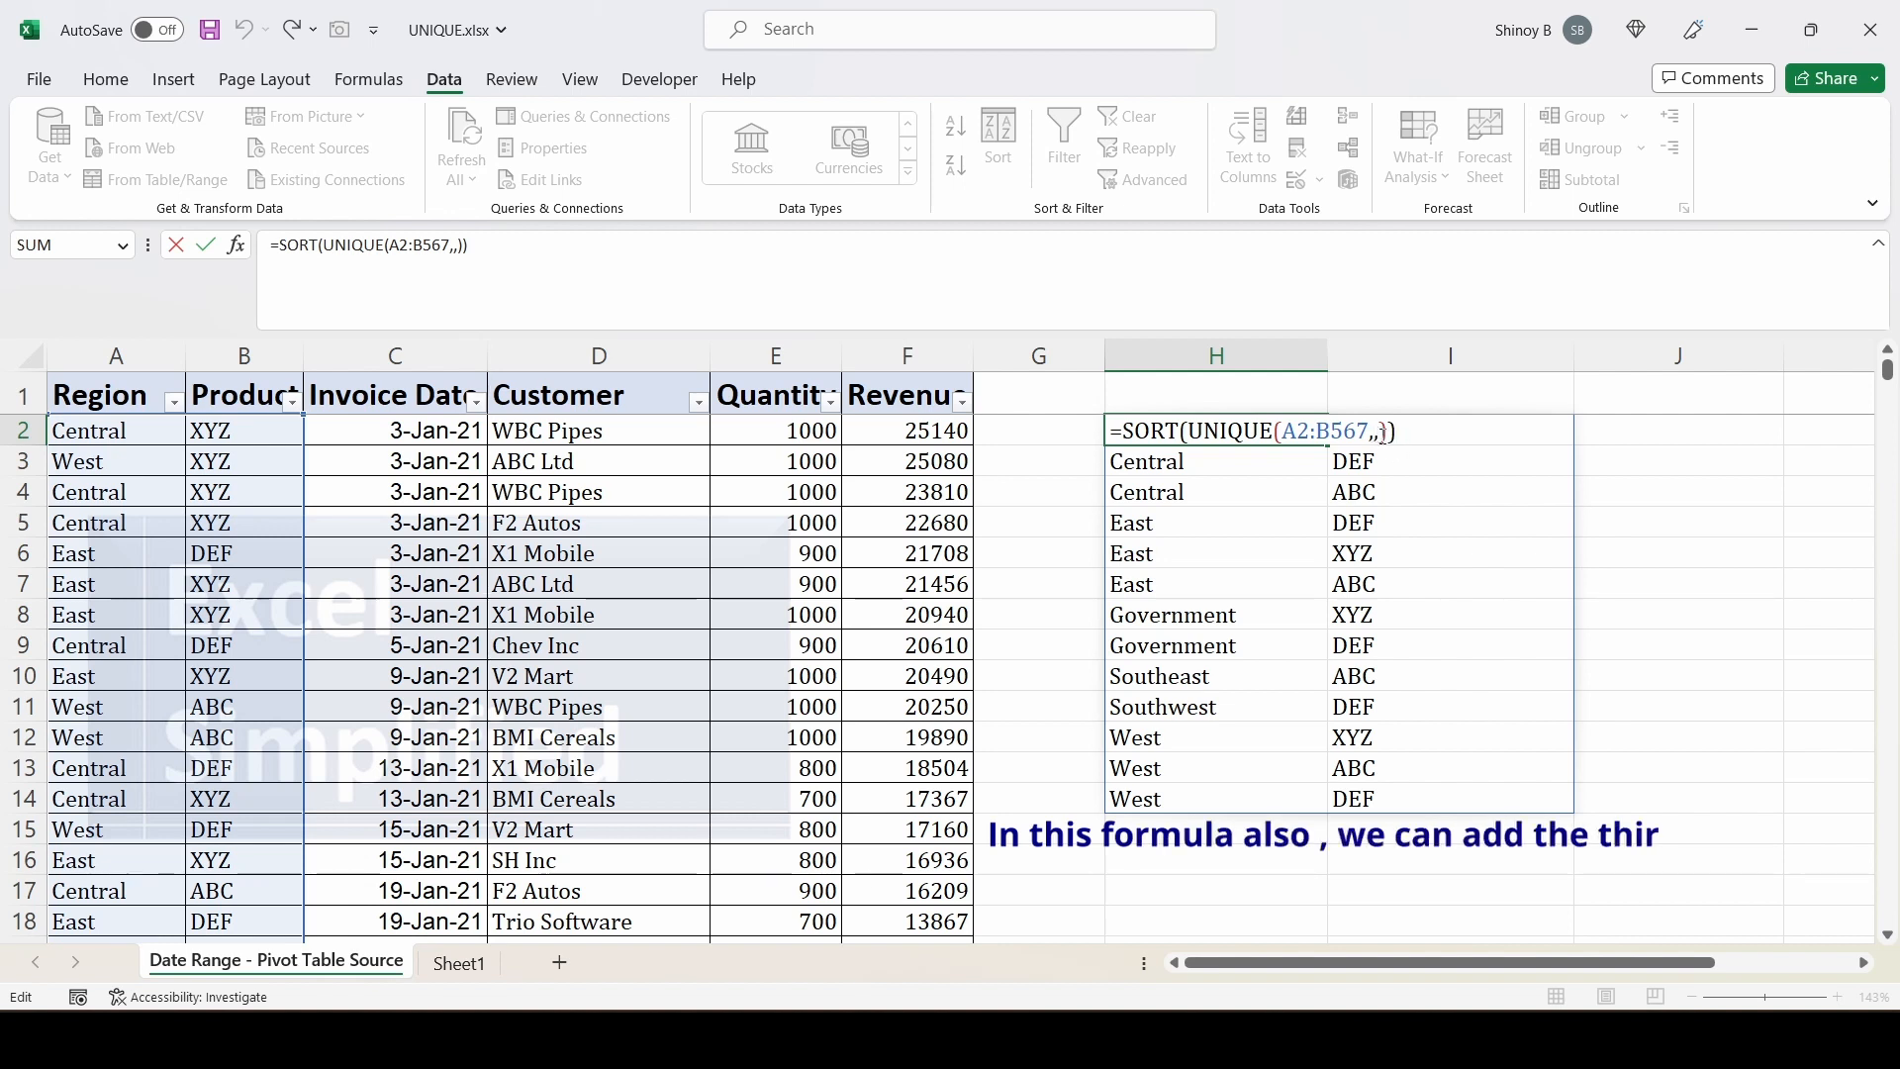
pyautogui.click(1379, 432)
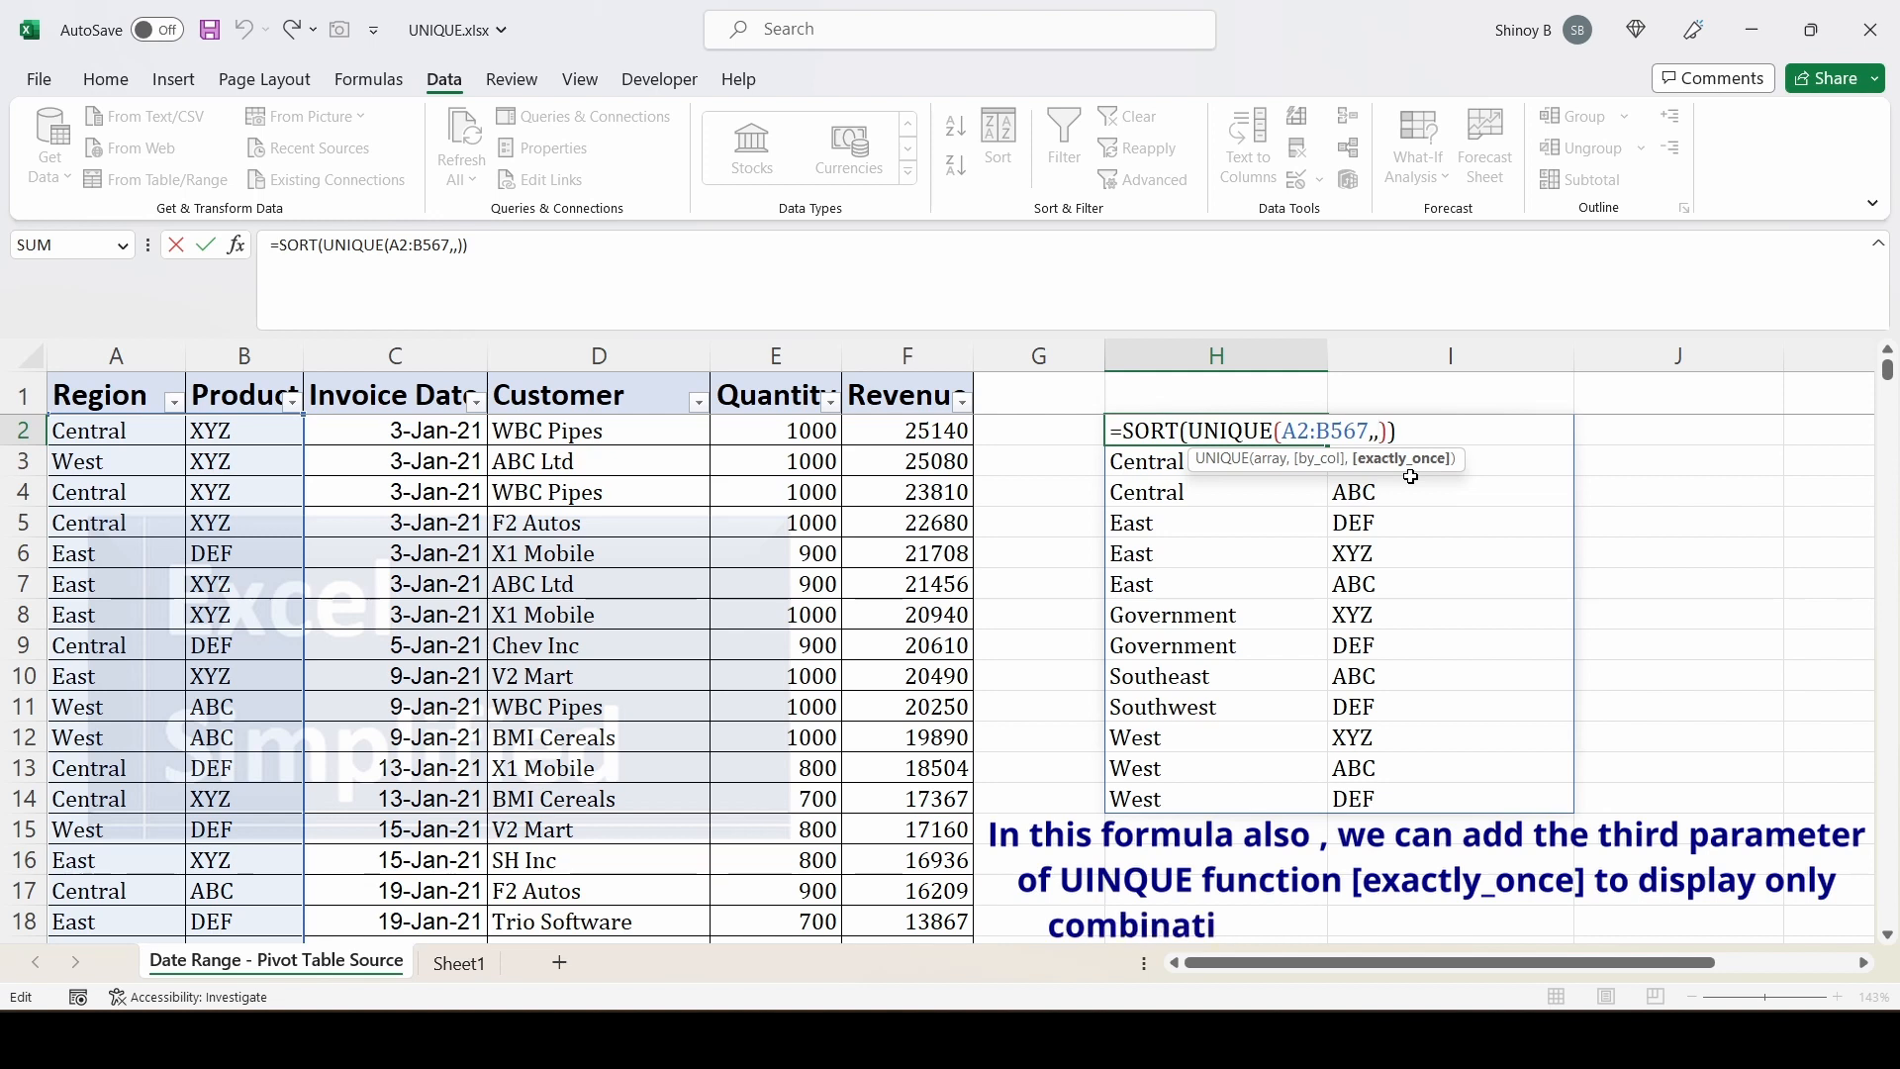
pyautogui.write('TRU')
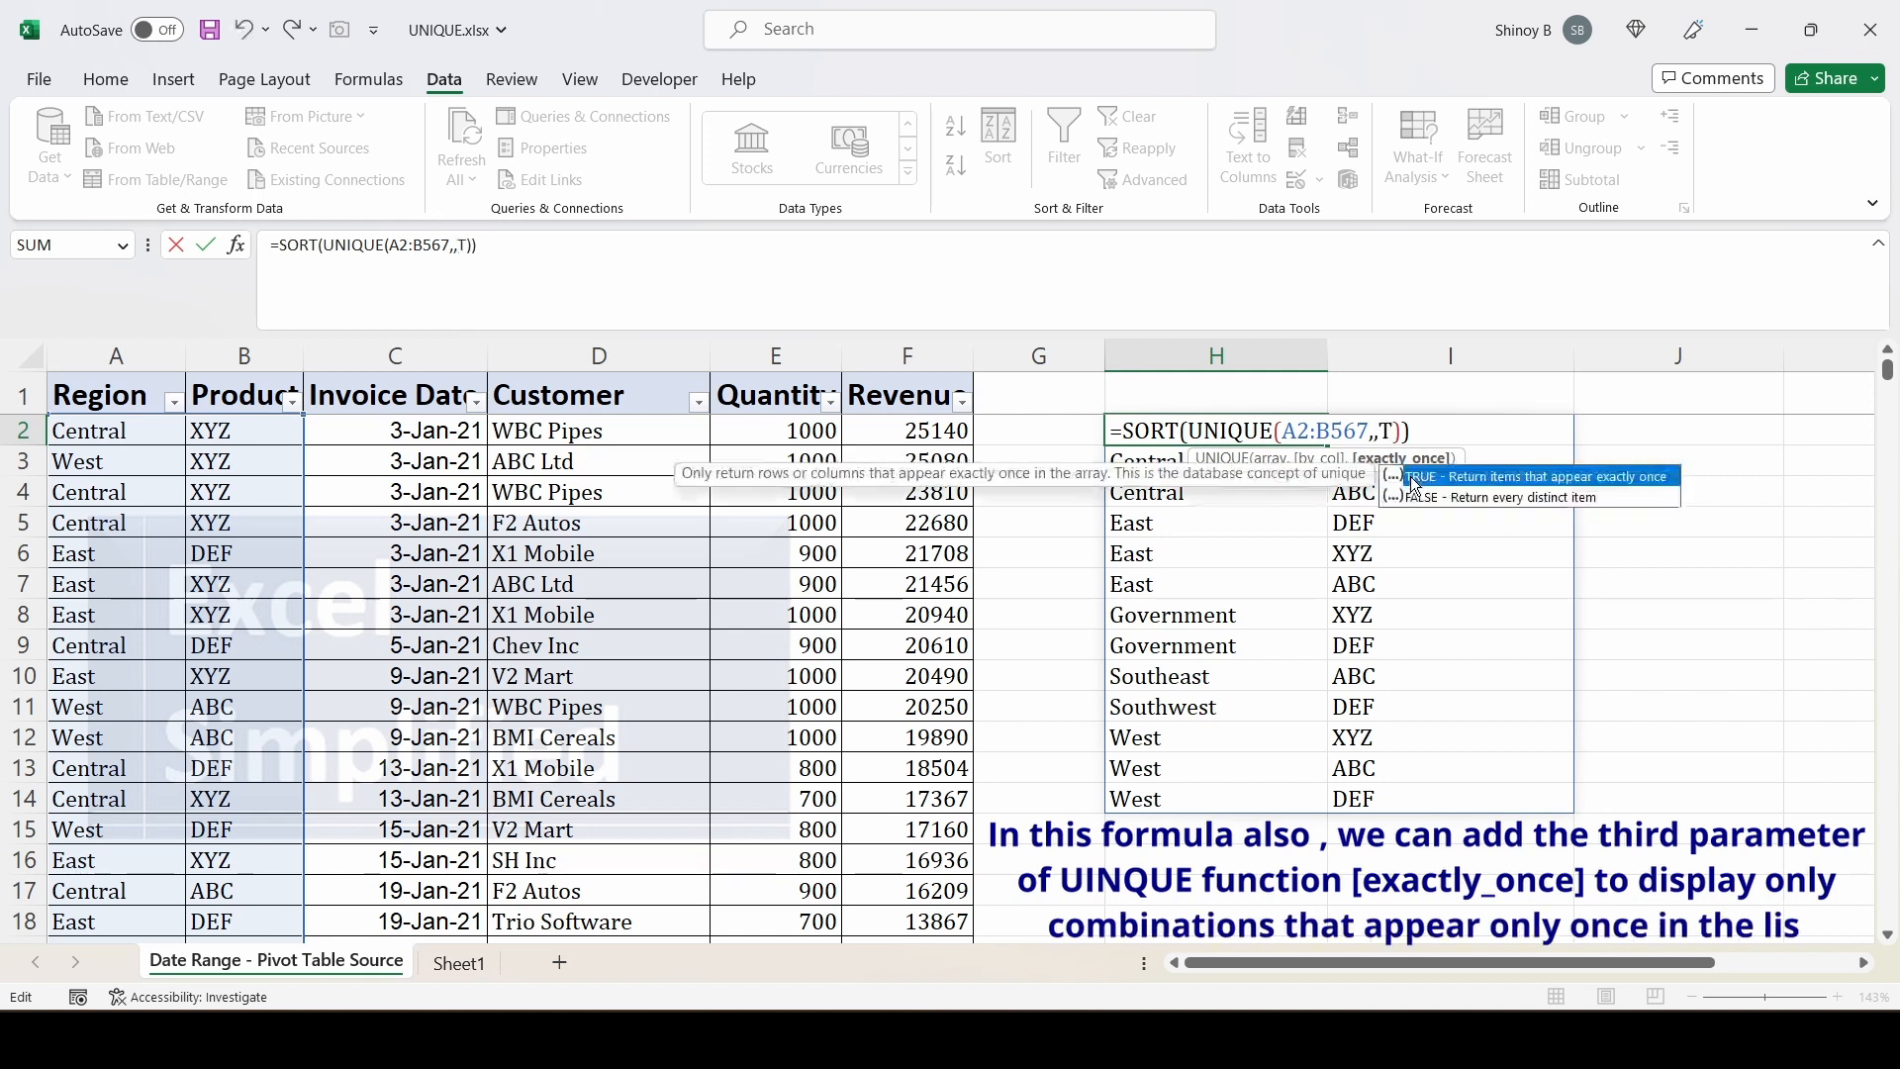
pyautogui.write('E')
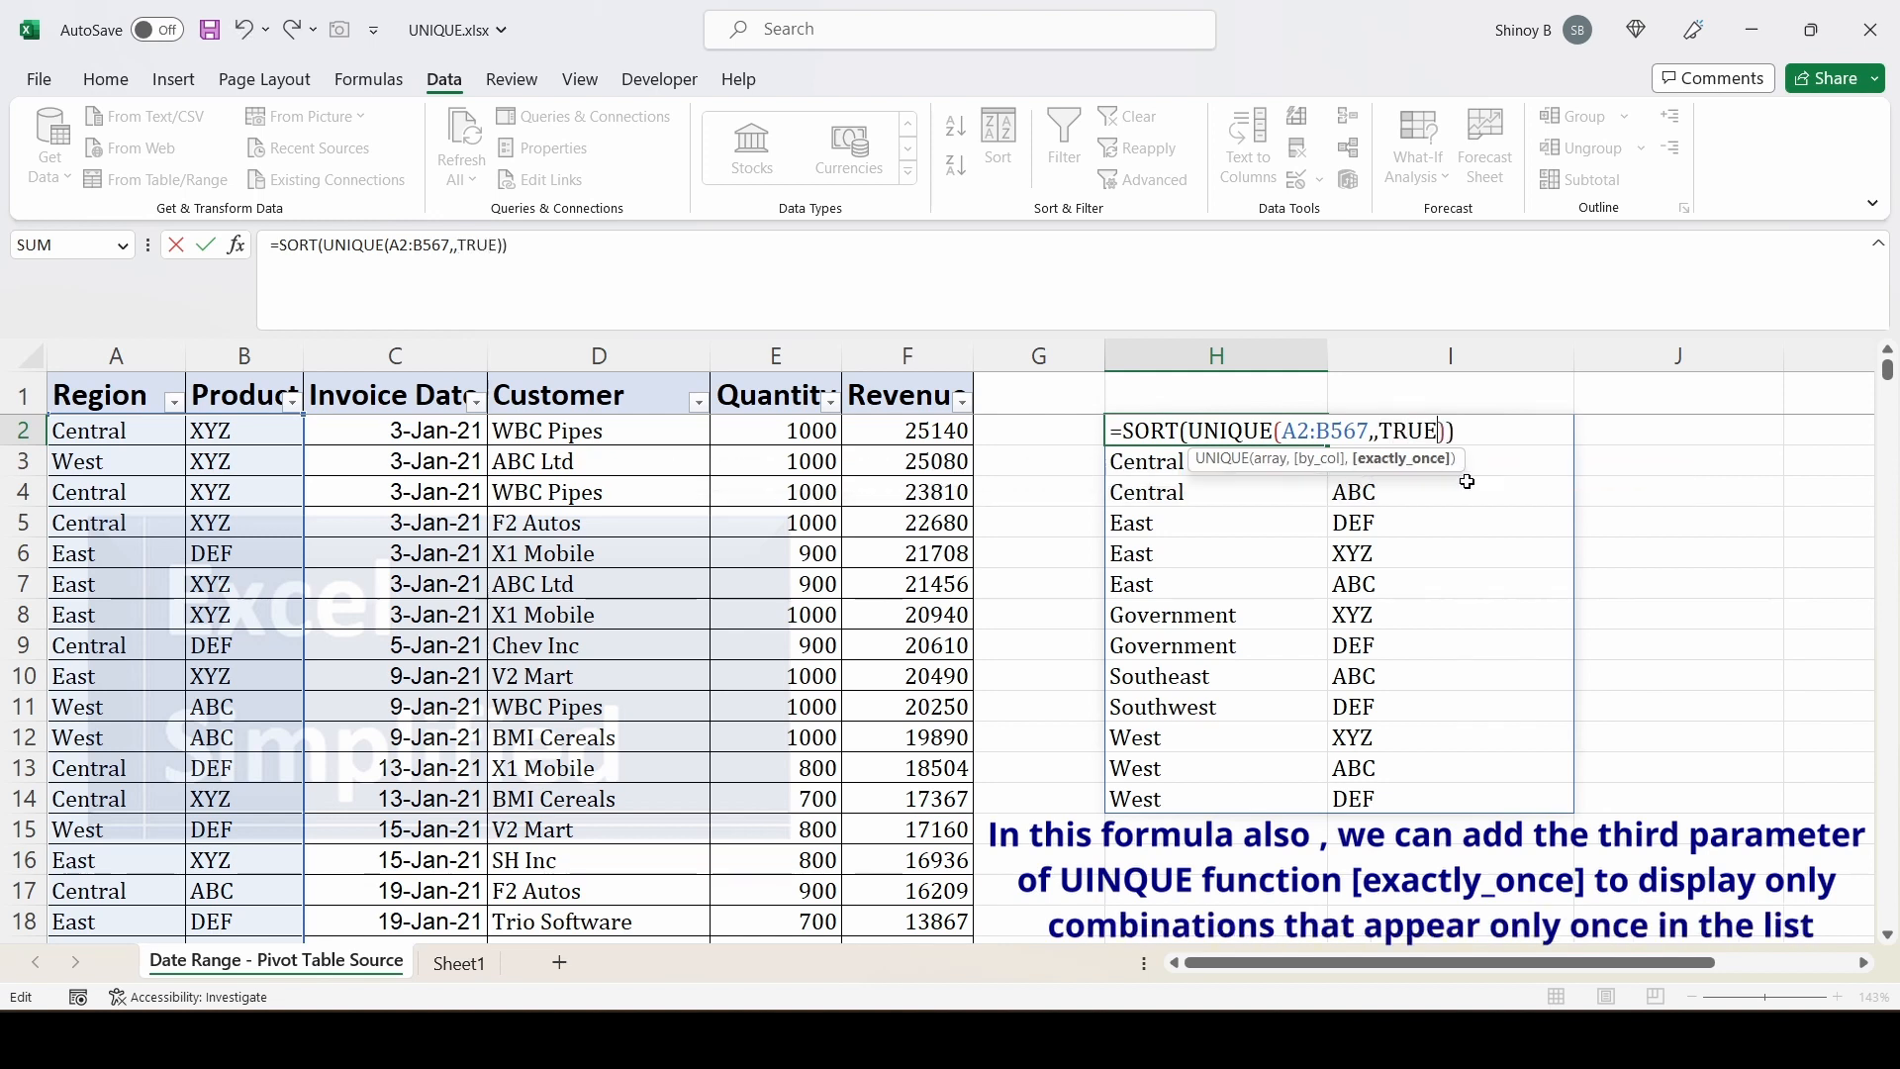
pyautogui.press('Return')
# Examine each Region and Product combination returned in columns H and I, and review the H2 formula
pyautogui.click(1197, 437)
pyautogui.moveTo(1220, 432); pyautogui.dragTo(1361, 435)
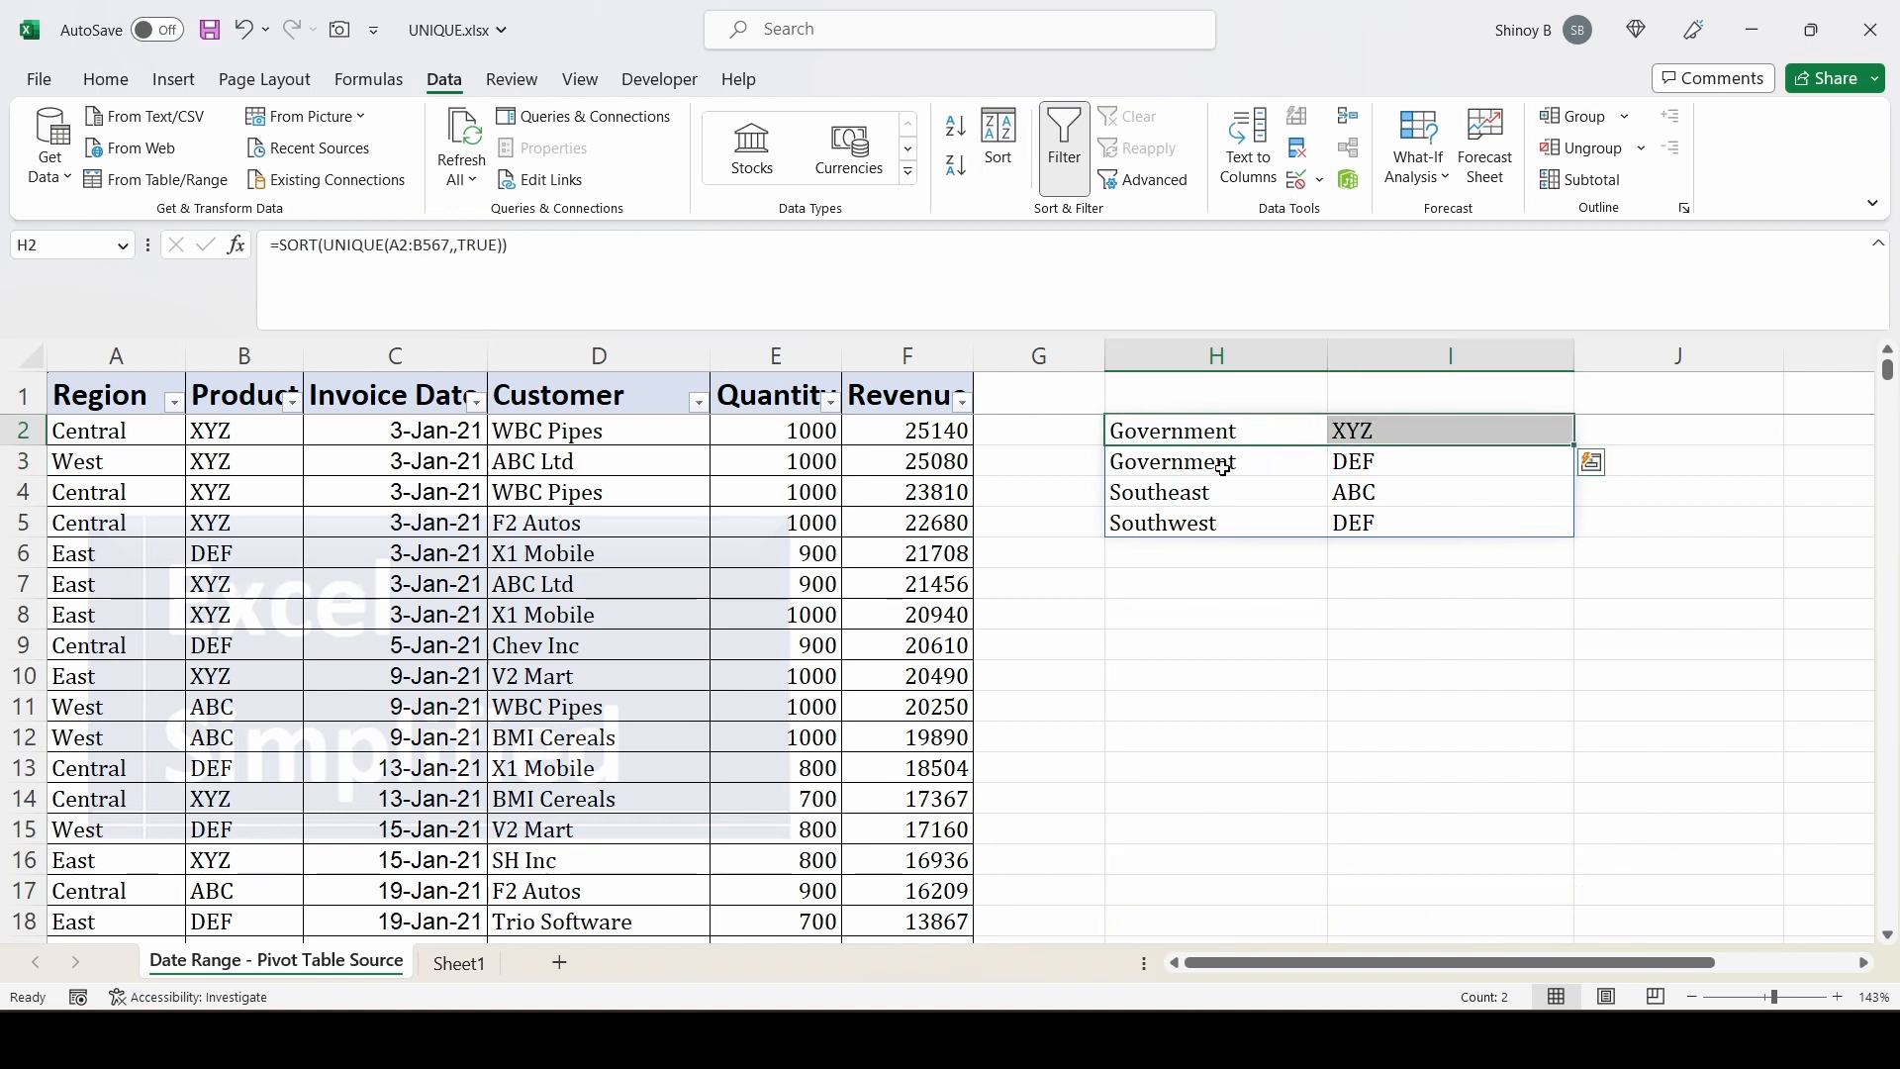
pyautogui.moveTo(1223, 466); pyautogui.dragTo(1366, 462)
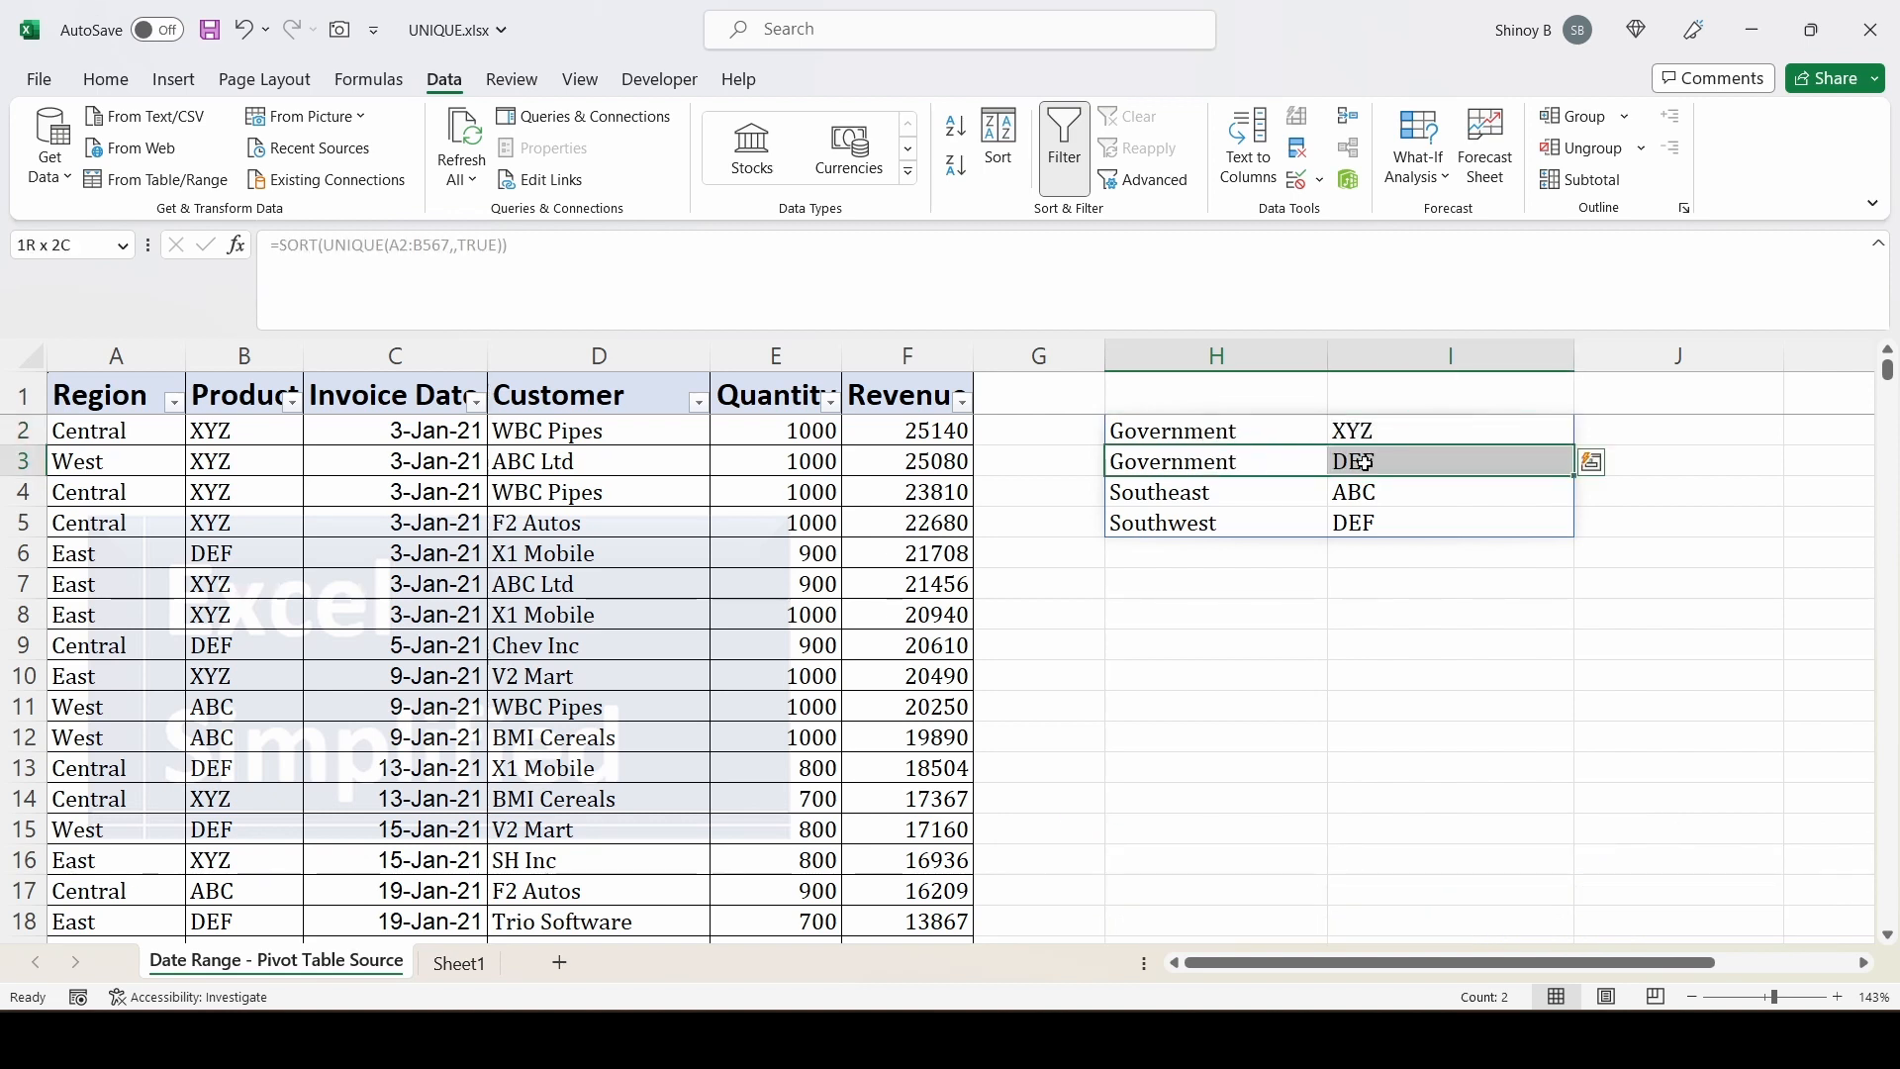
pyautogui.moveTo(1205, 497); pyautogui.dragTo(1354, 492)
pyautogui.moveTo(1182, 525); pyautogui.dragTo(1343, 511)
pyautogui.doubleClick(1230, 432)
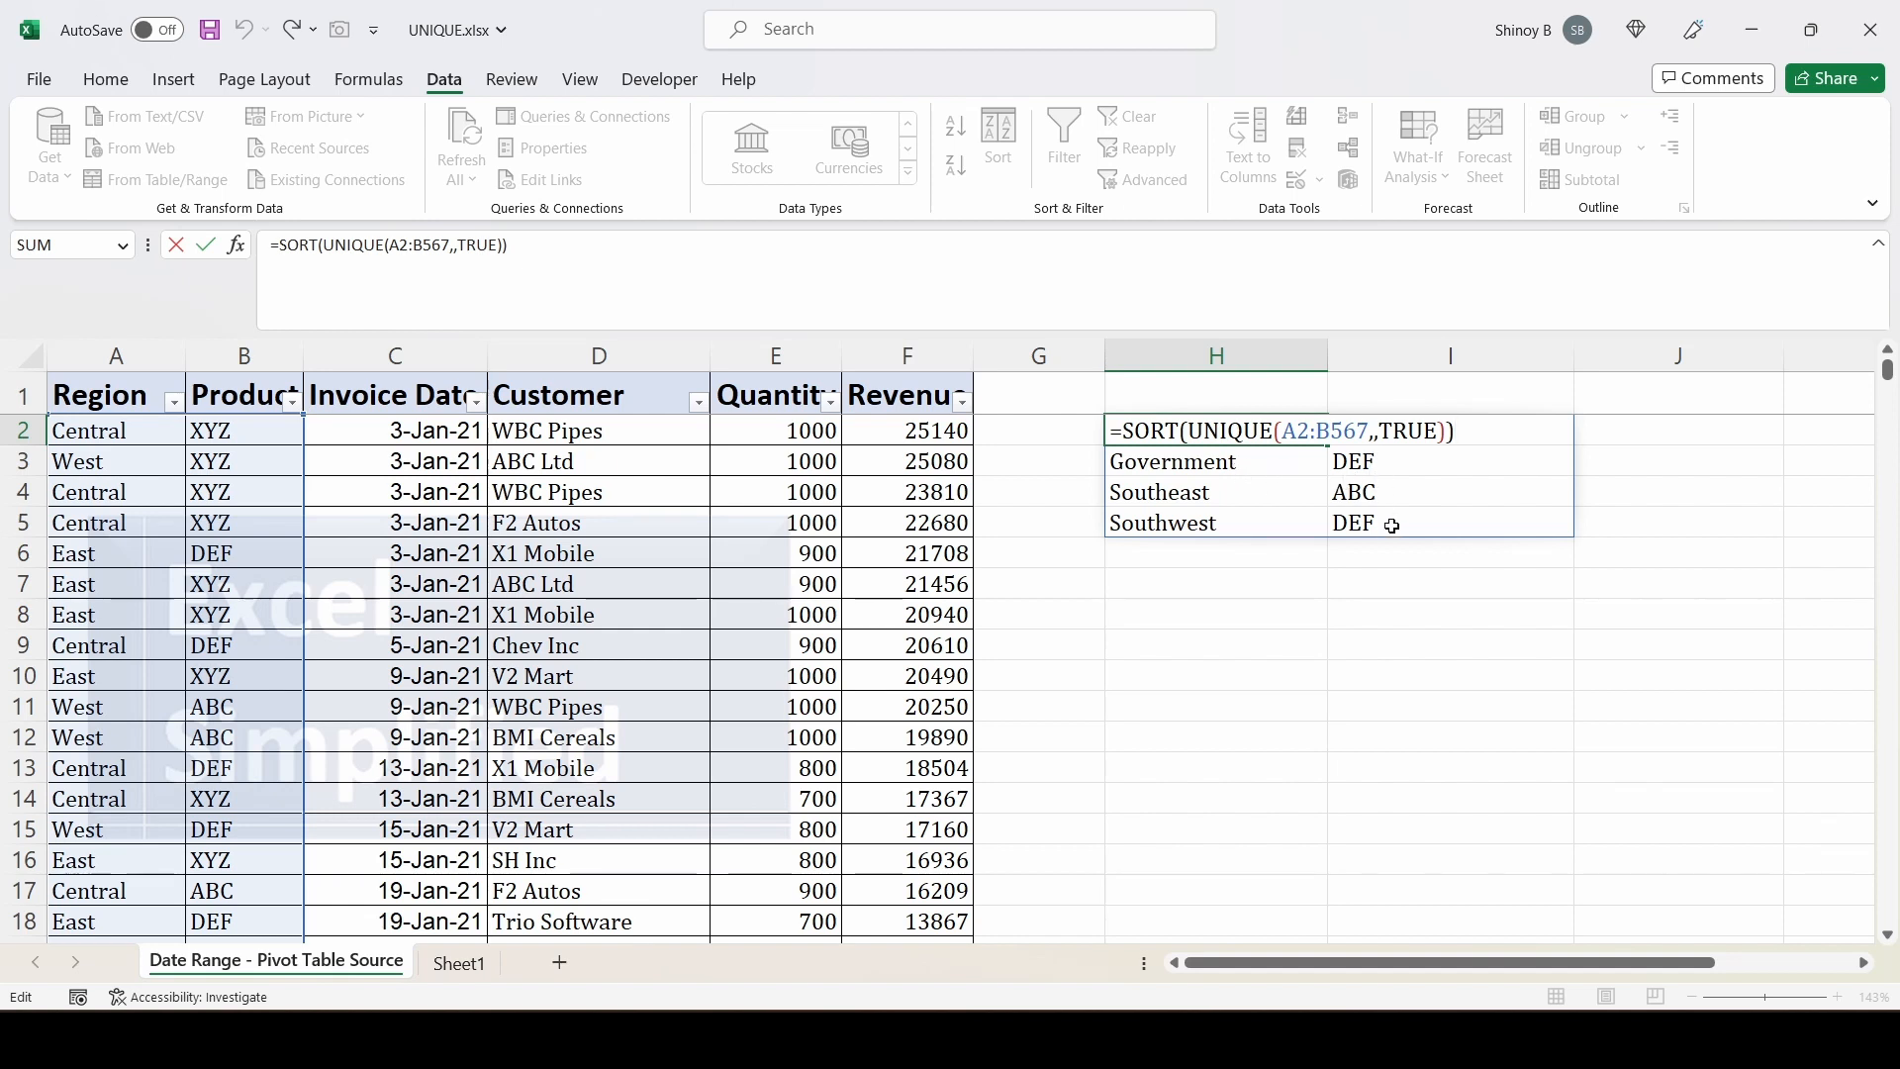
pyautogui.press('Return')
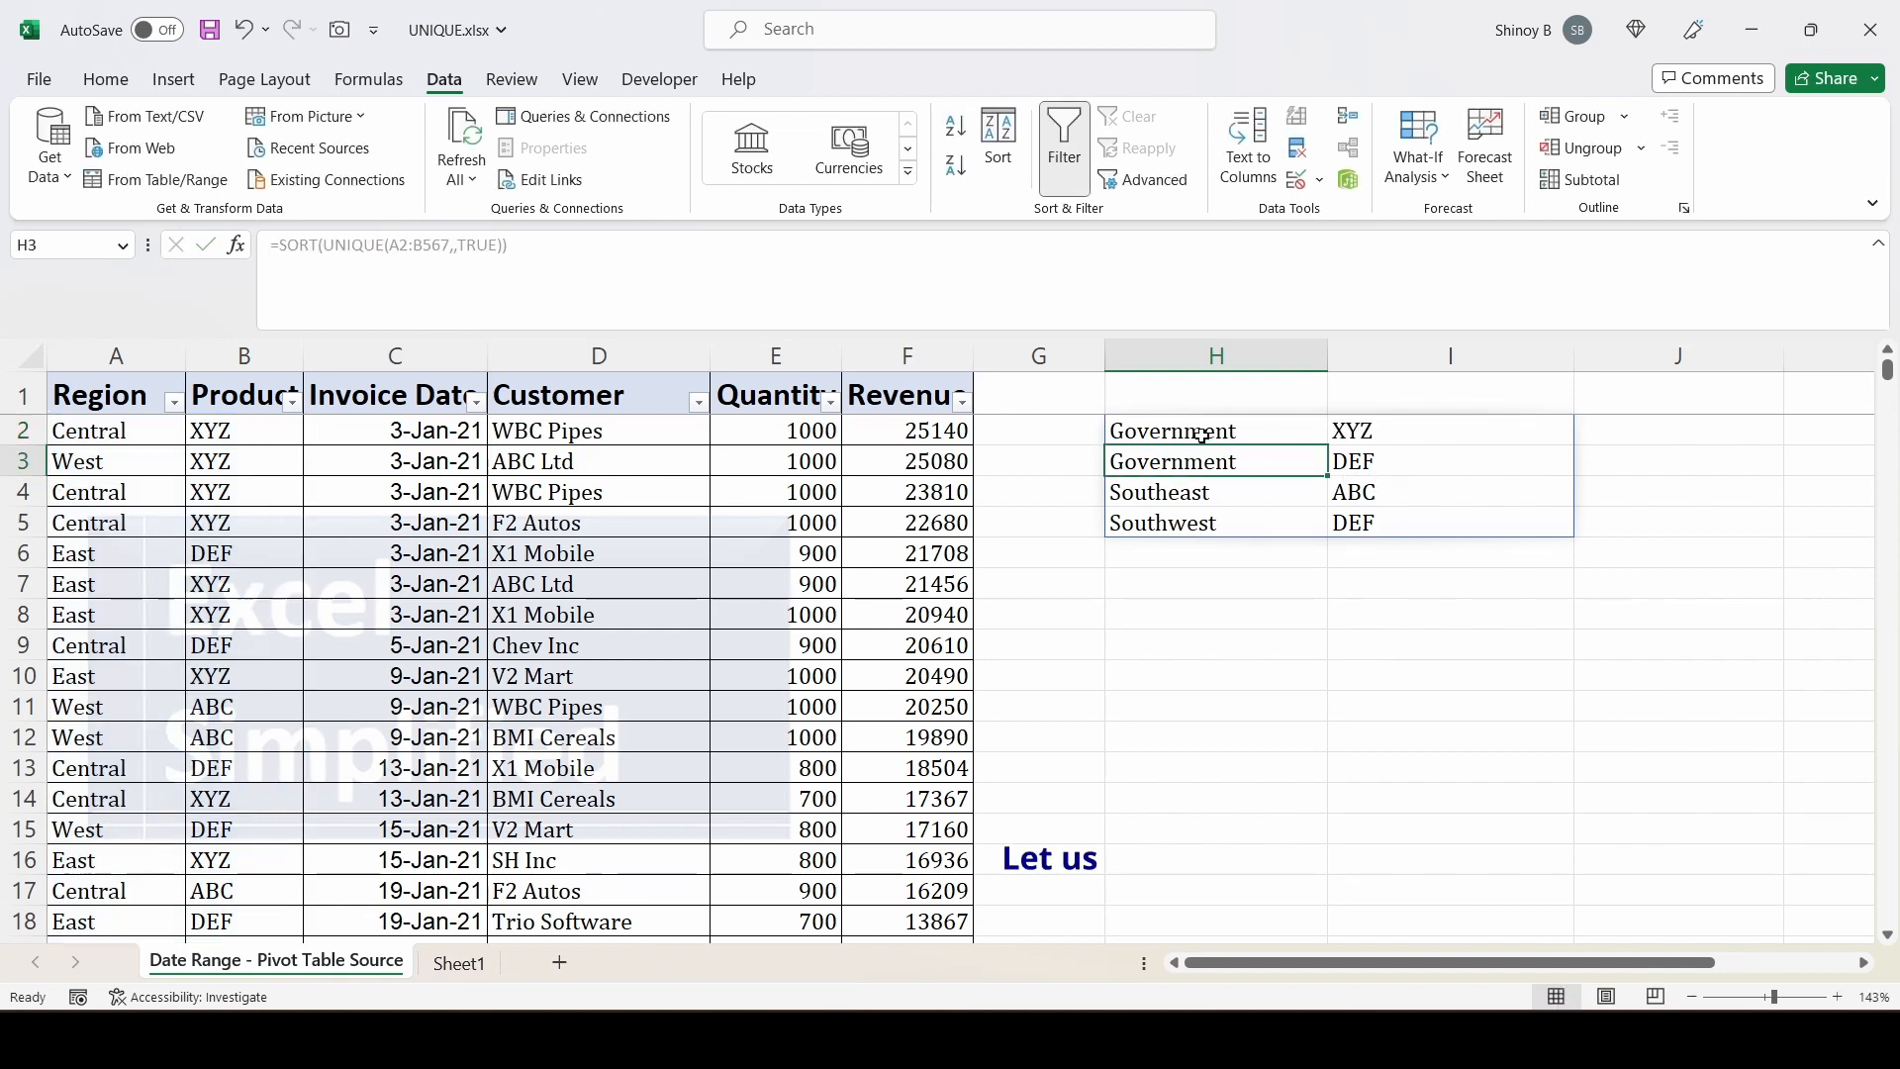
pyautogui.click(1200, 433)
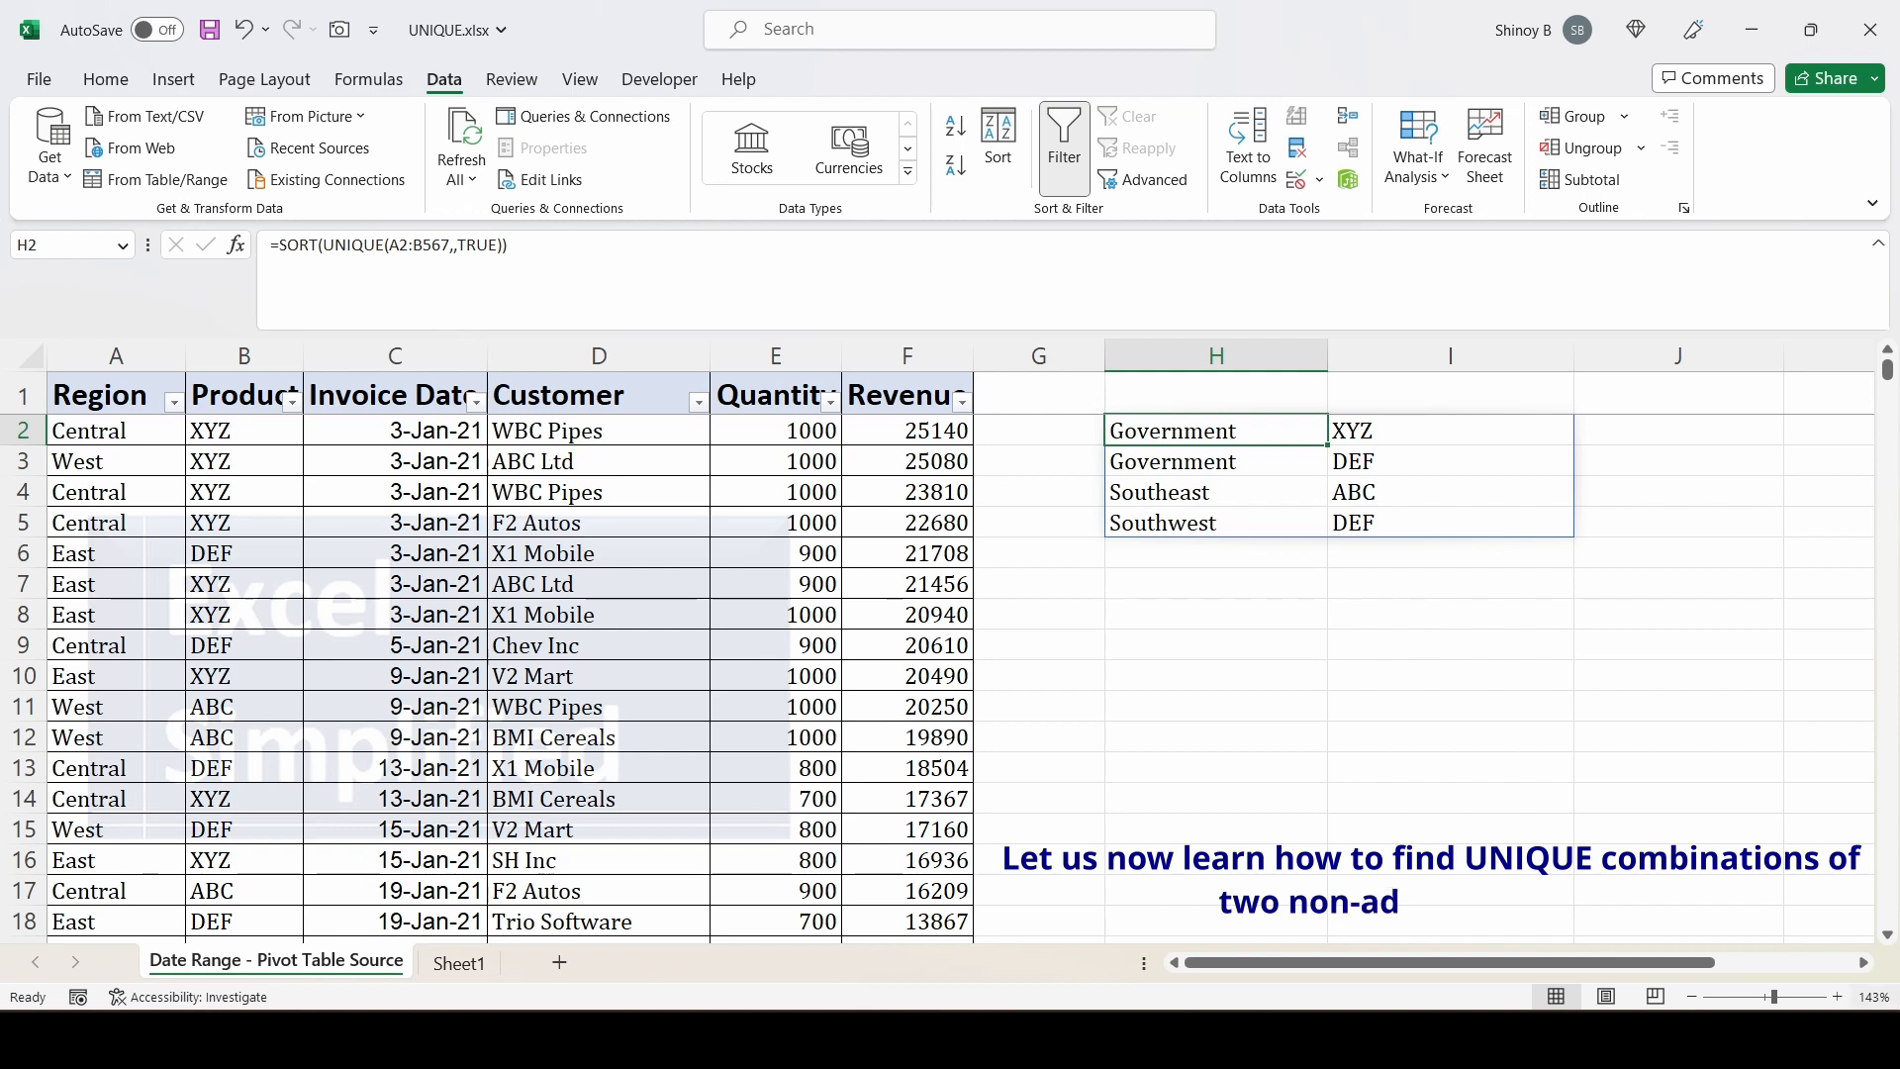
# Examine the positions of the Region, Product and Customer columns to compare adjacent with non-adjacent columns
pyautogui.click(114, 398)
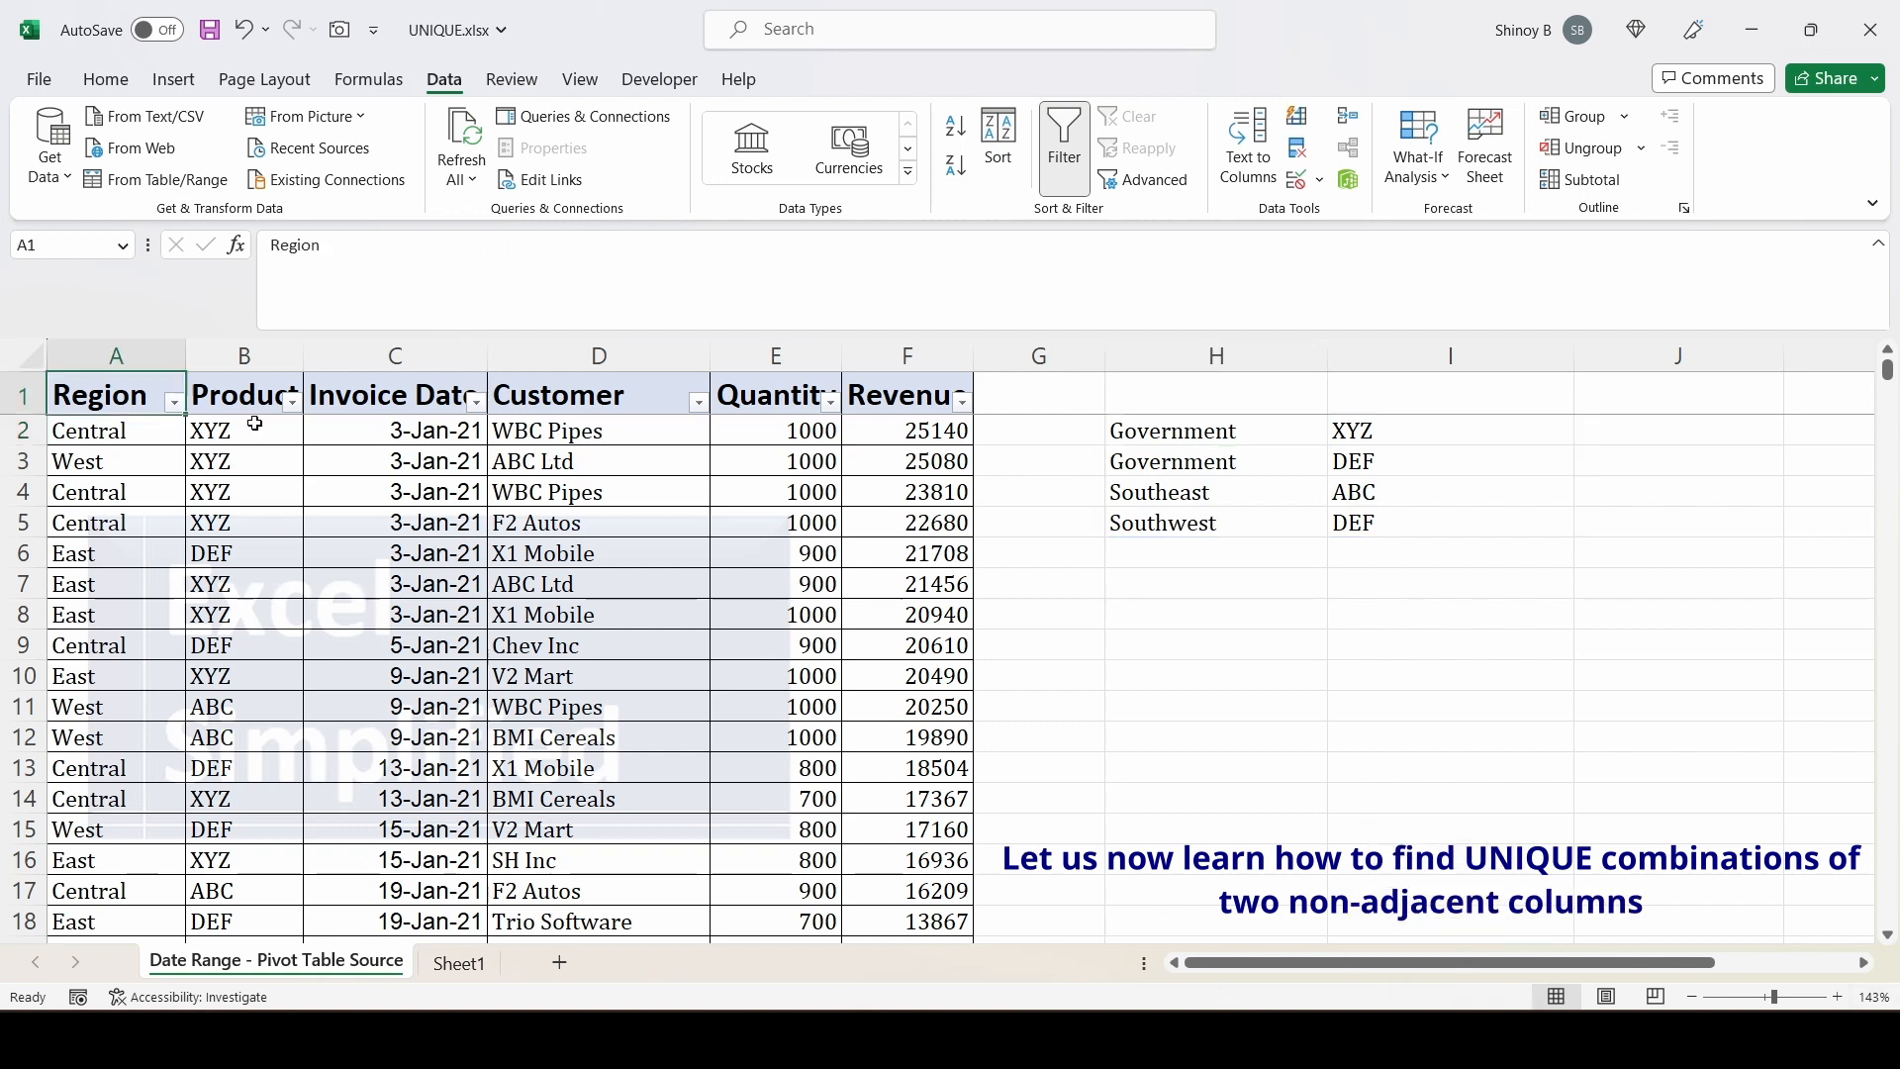
pyautogui.click(250, 410)
pyautogui.moveTo(104, 408); pyautogui.dragTo(277, 492)
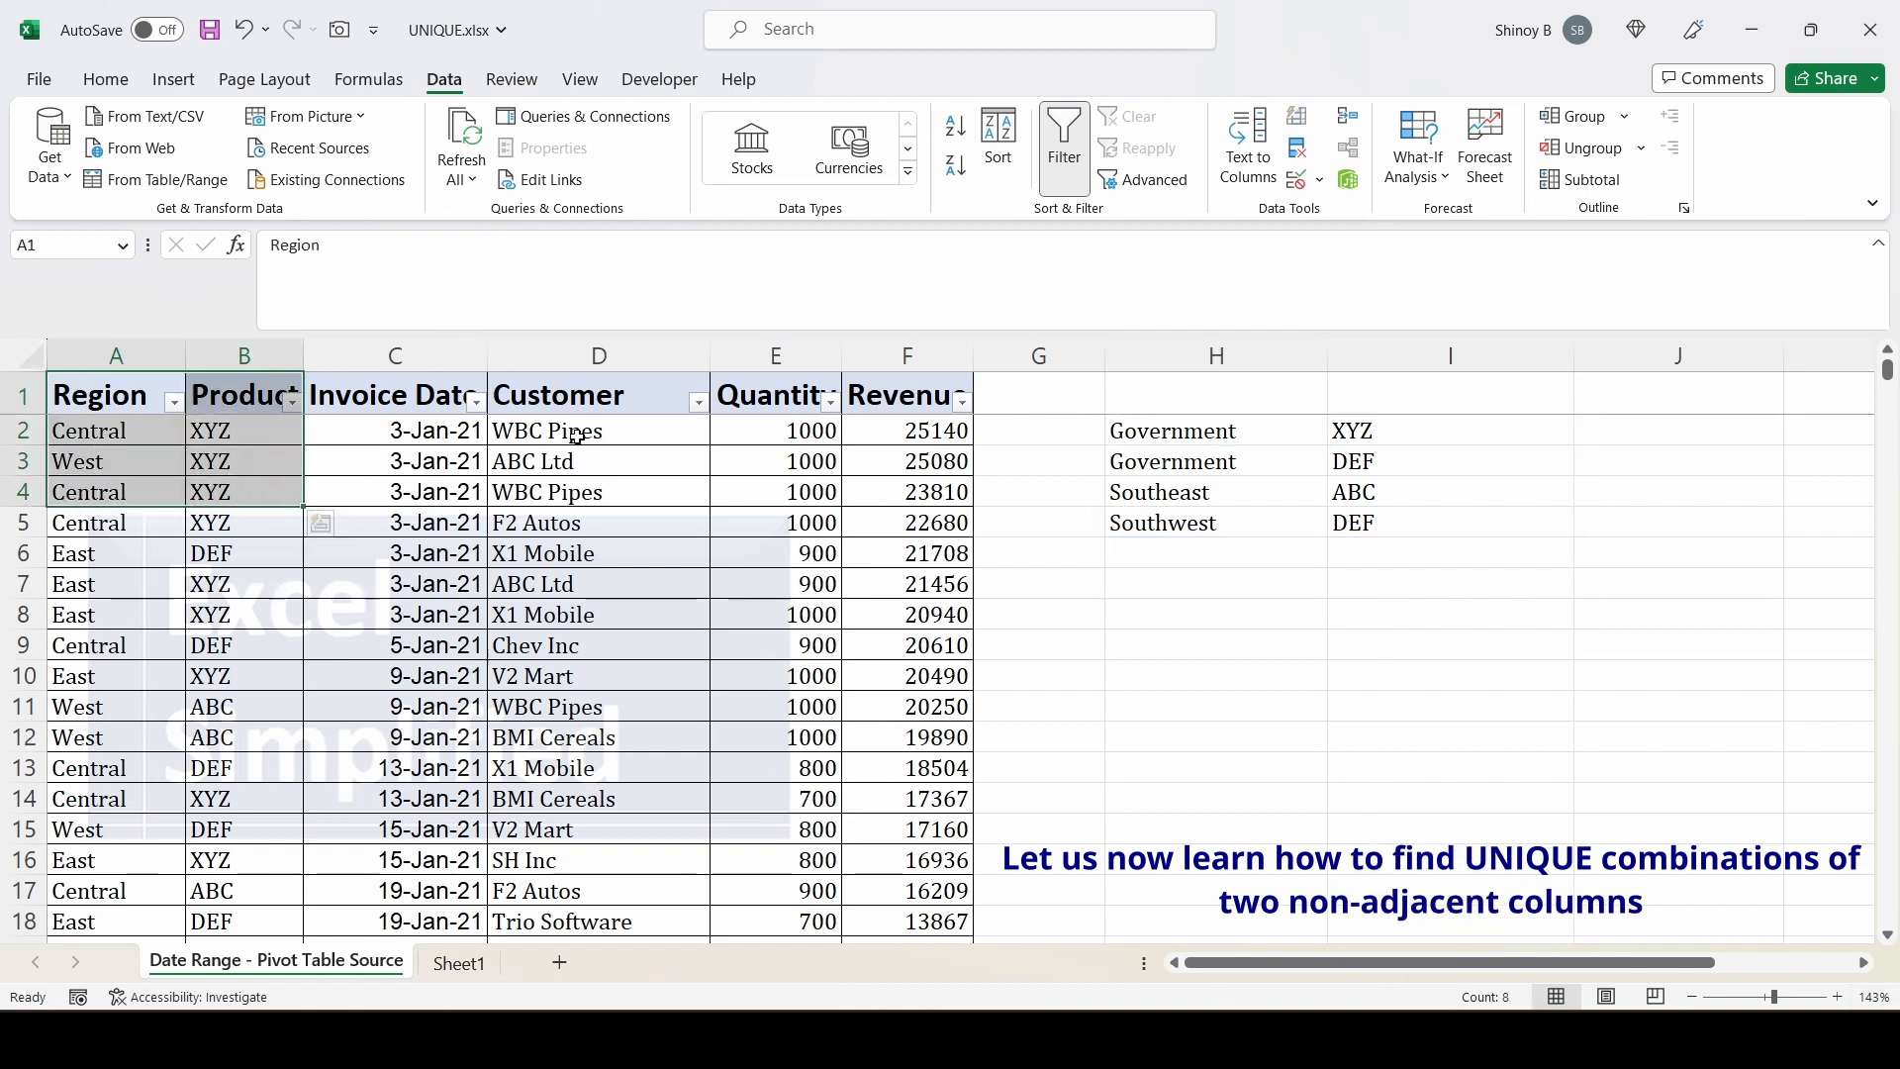
pyautogui.click(613, 396)
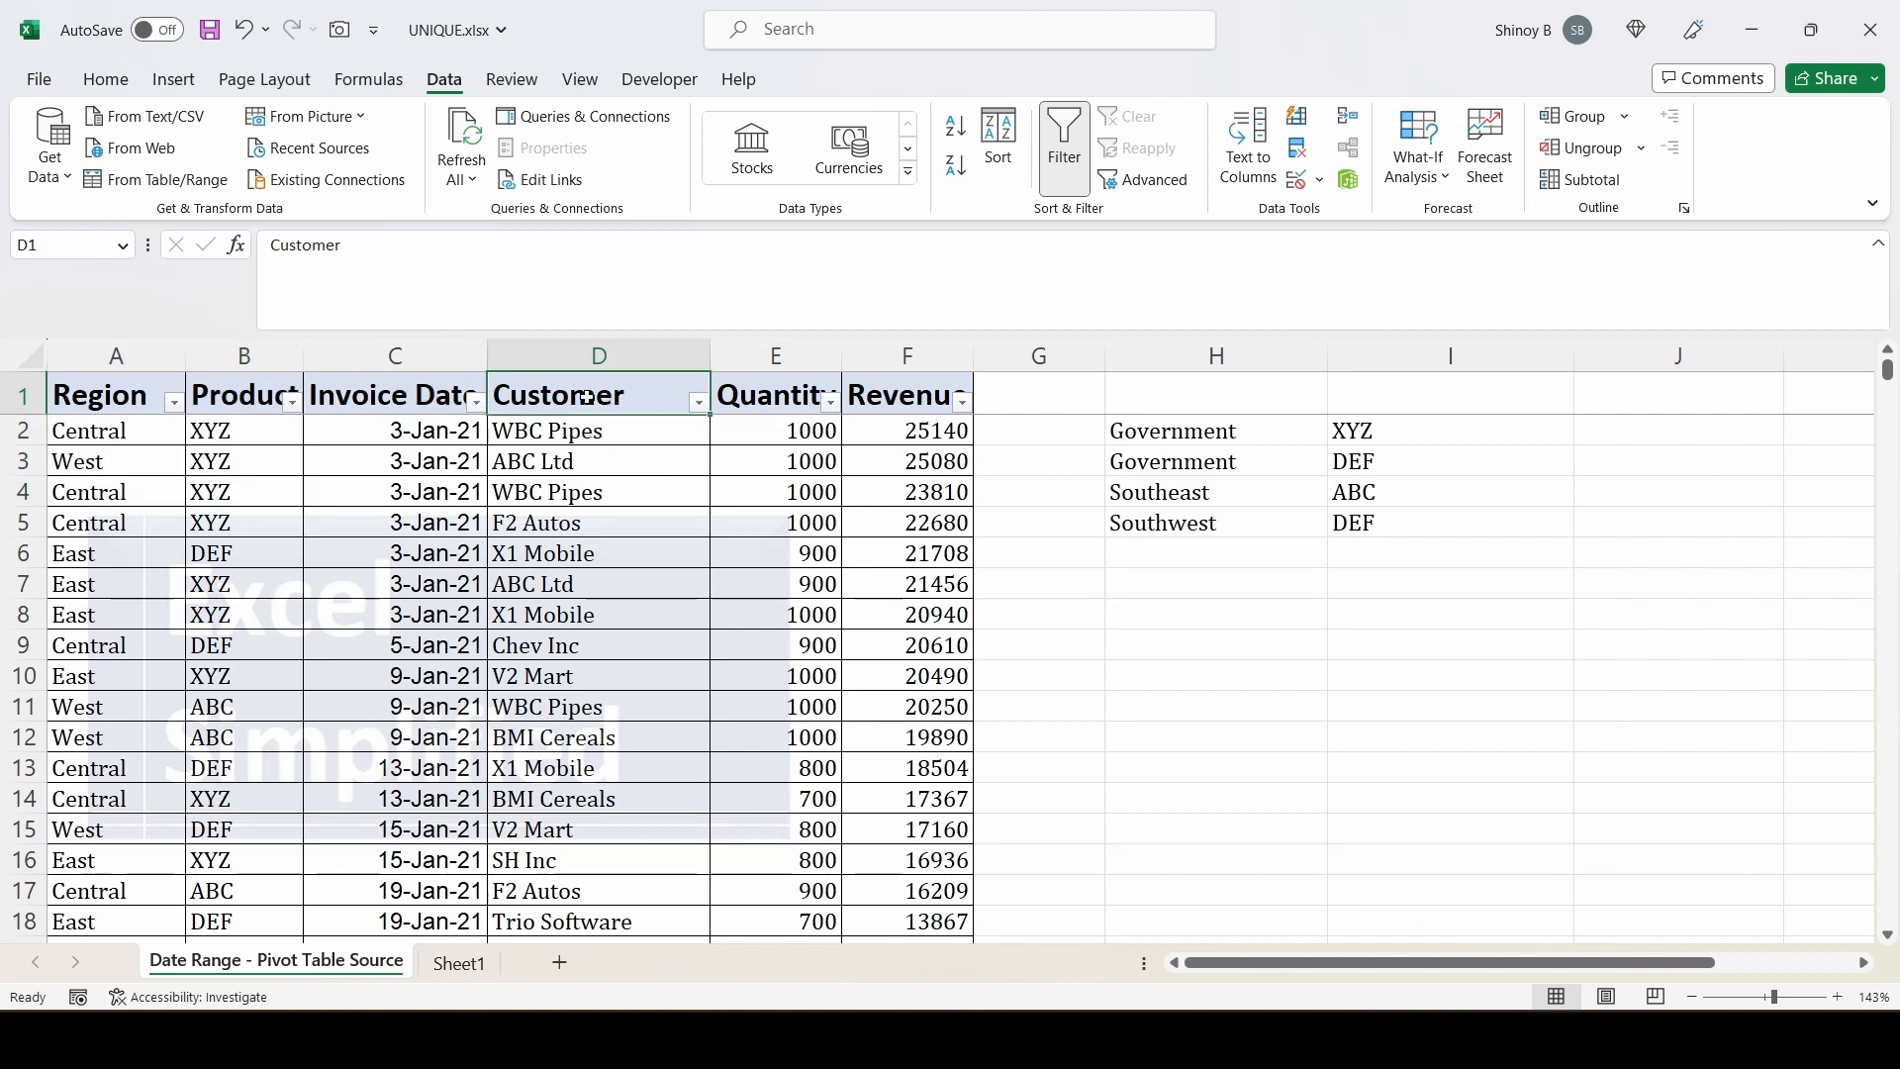
pyautogui.moveTo(585, 397); pyautogui.dragTo(591, 523)
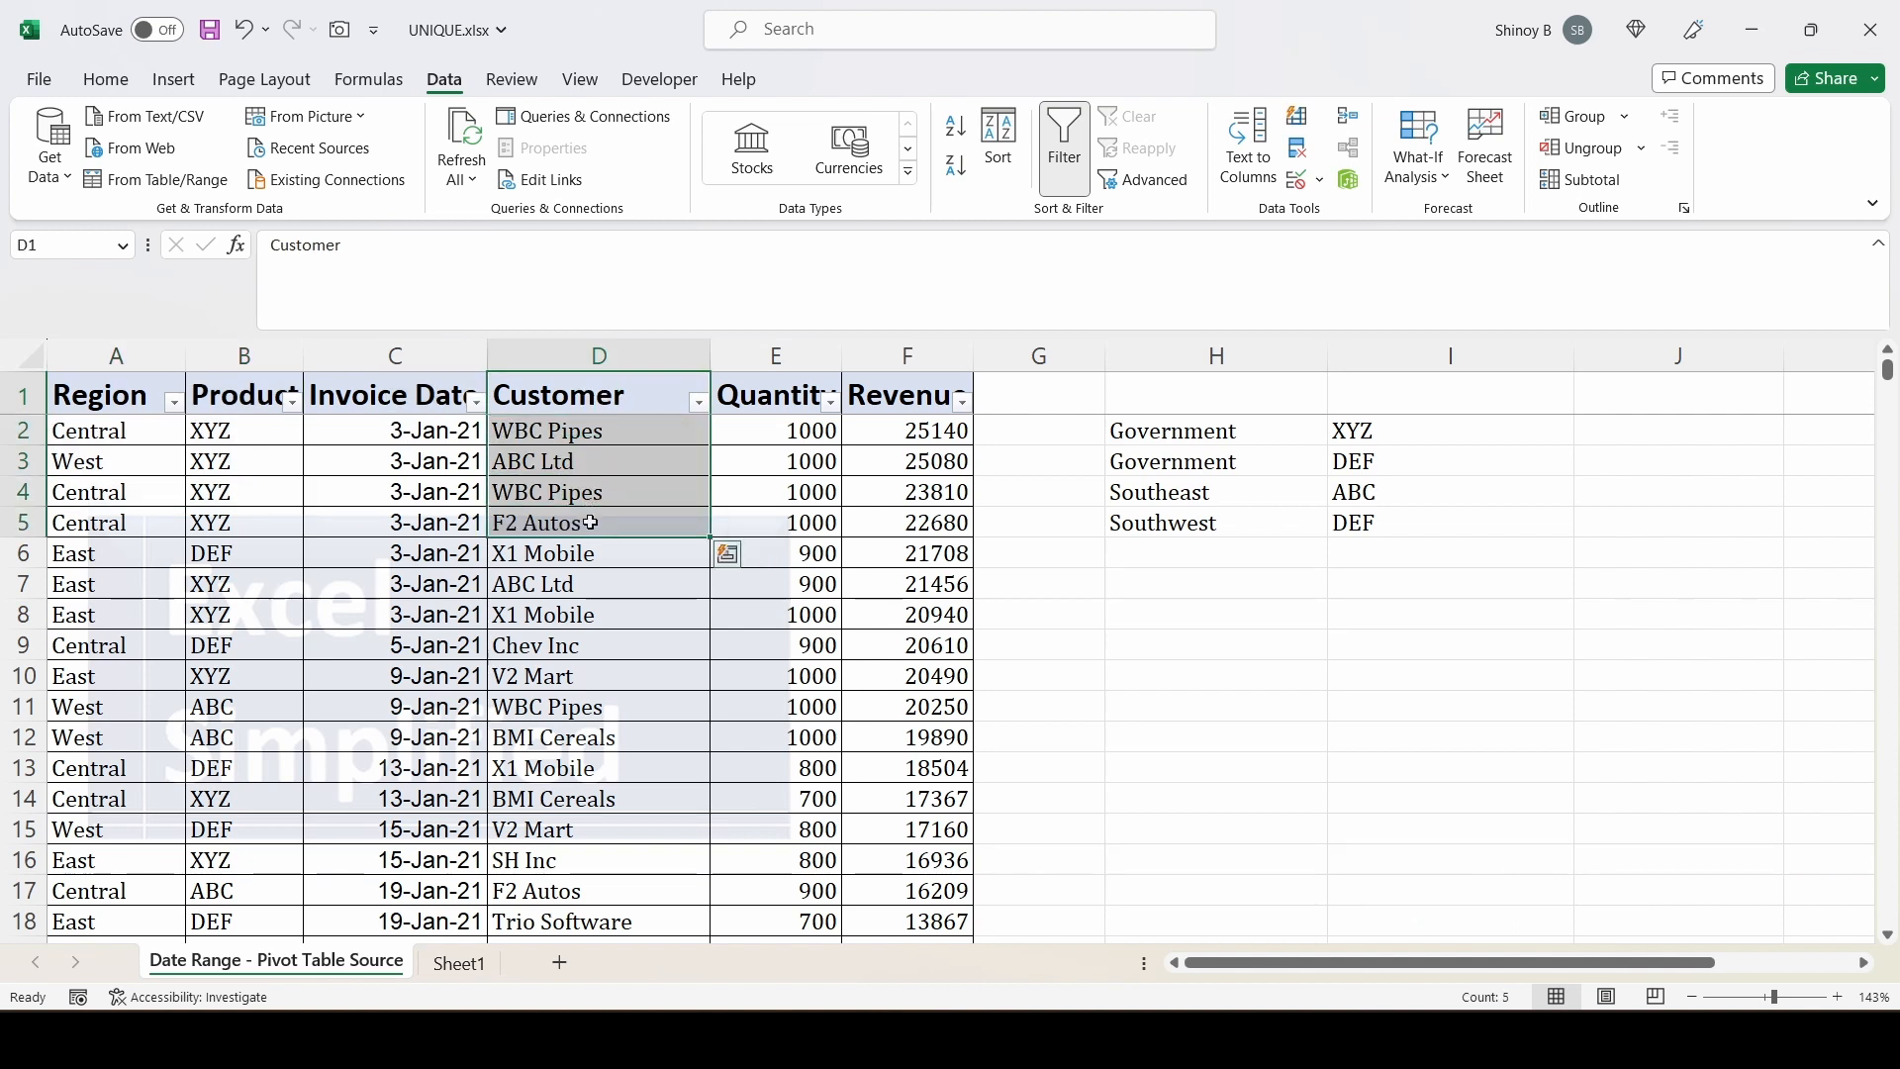
pyautogui.moveTo(224, 457); pyautogui.dragTo(225, 525)
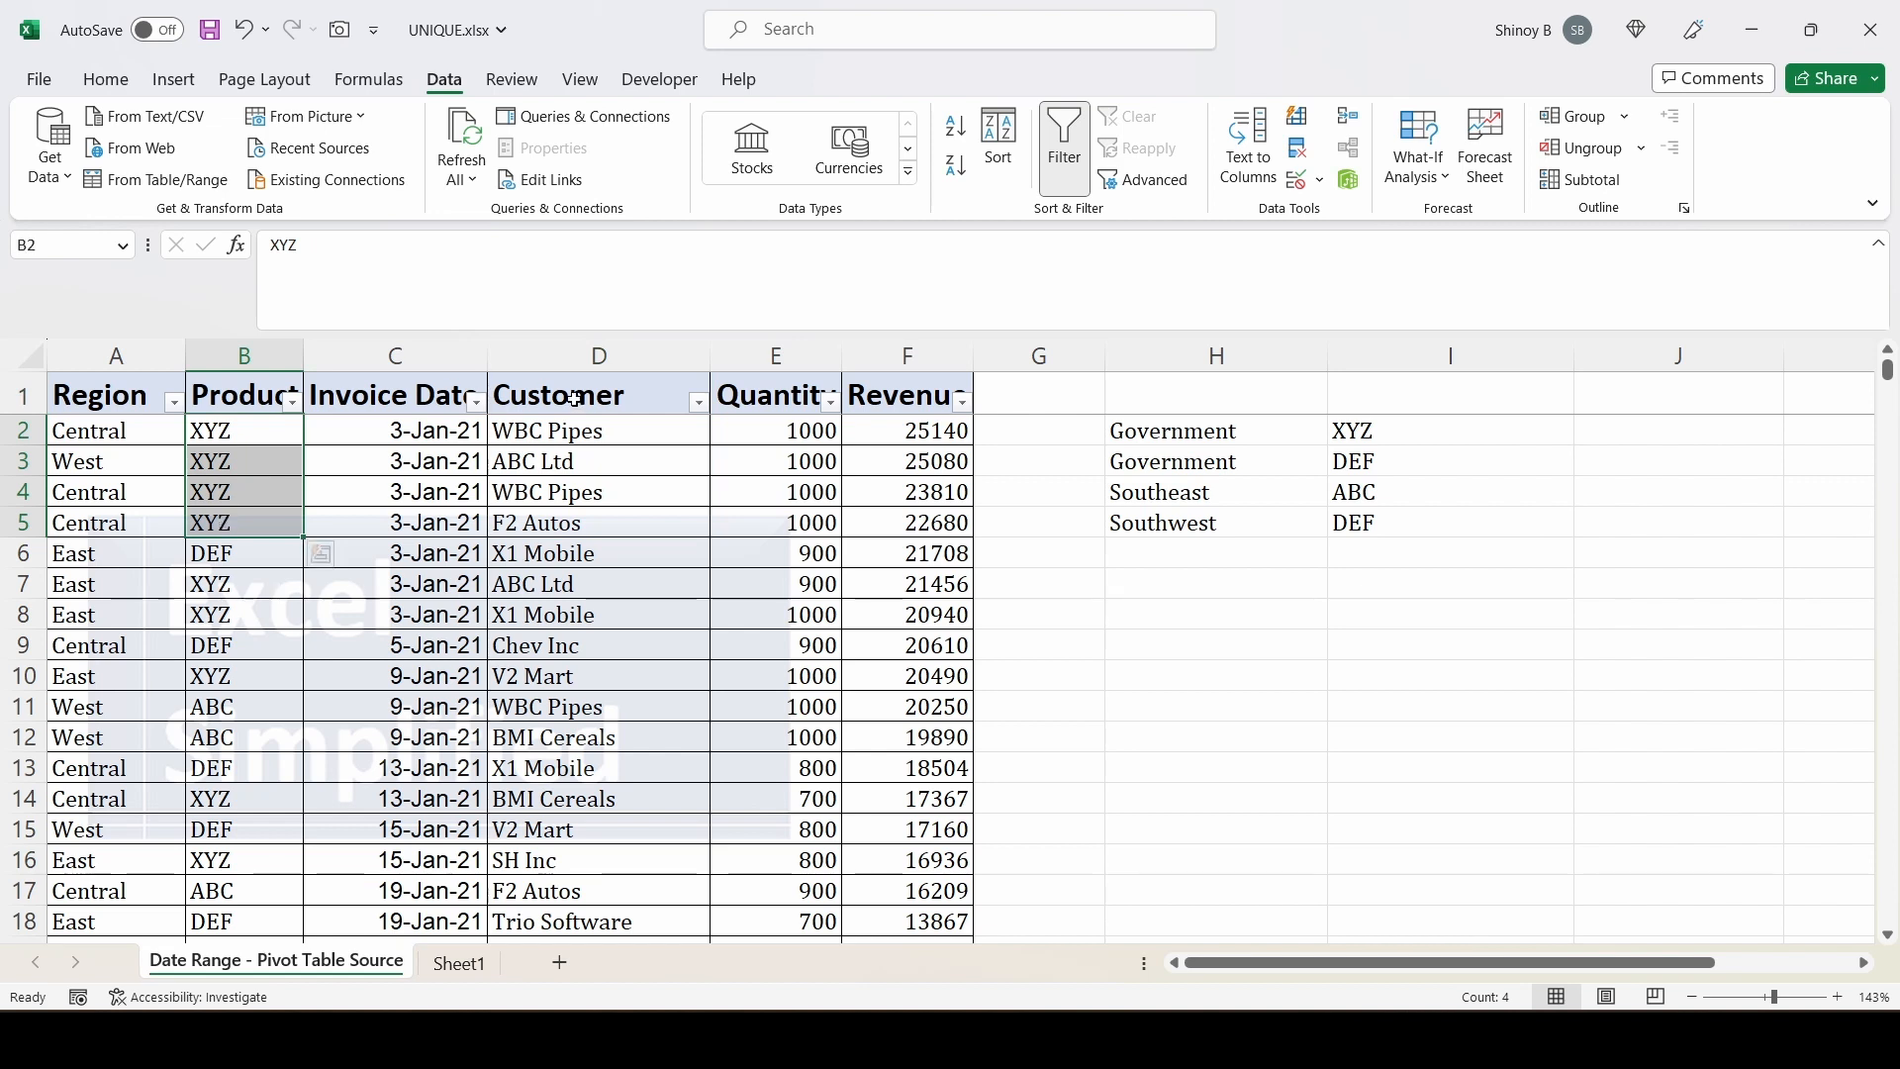
pyautogui.moveTo(575, 399); pyautogui.dragTo(588, 553)
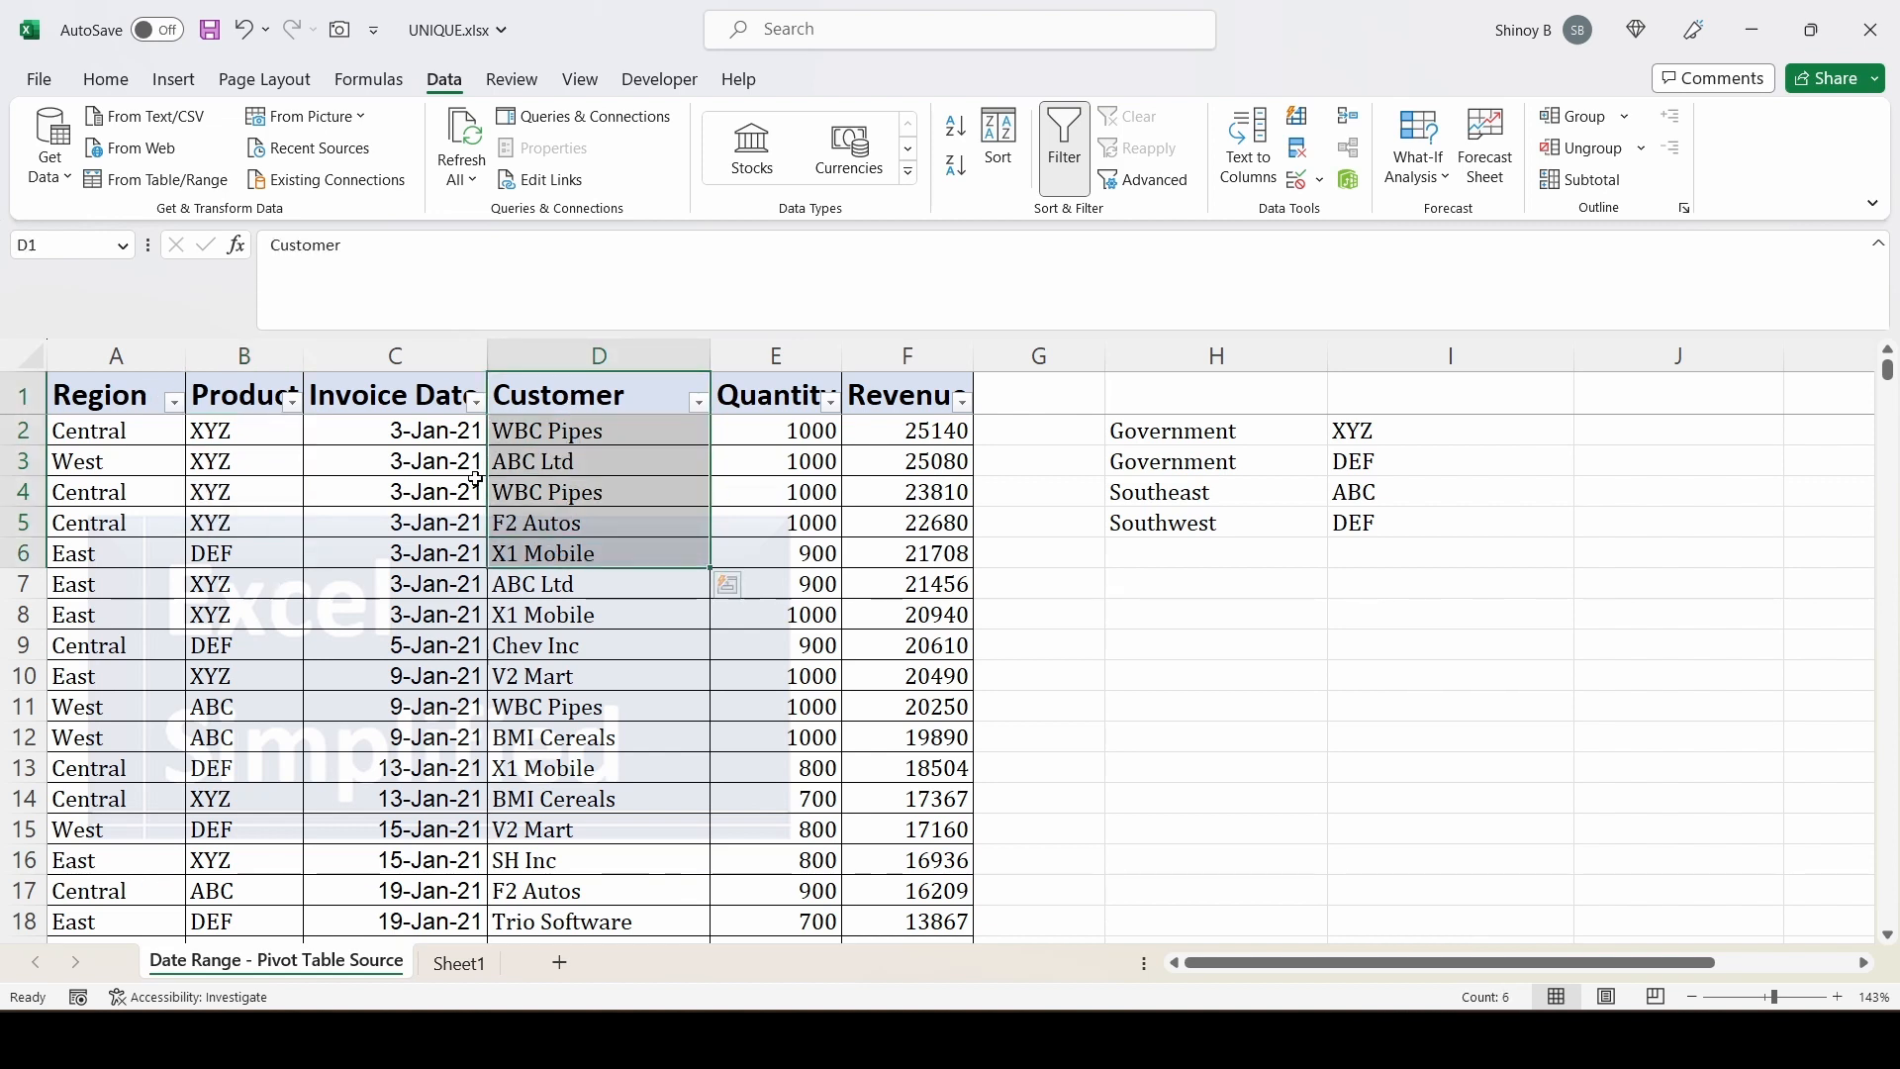
pyautogui.click(257, 435)
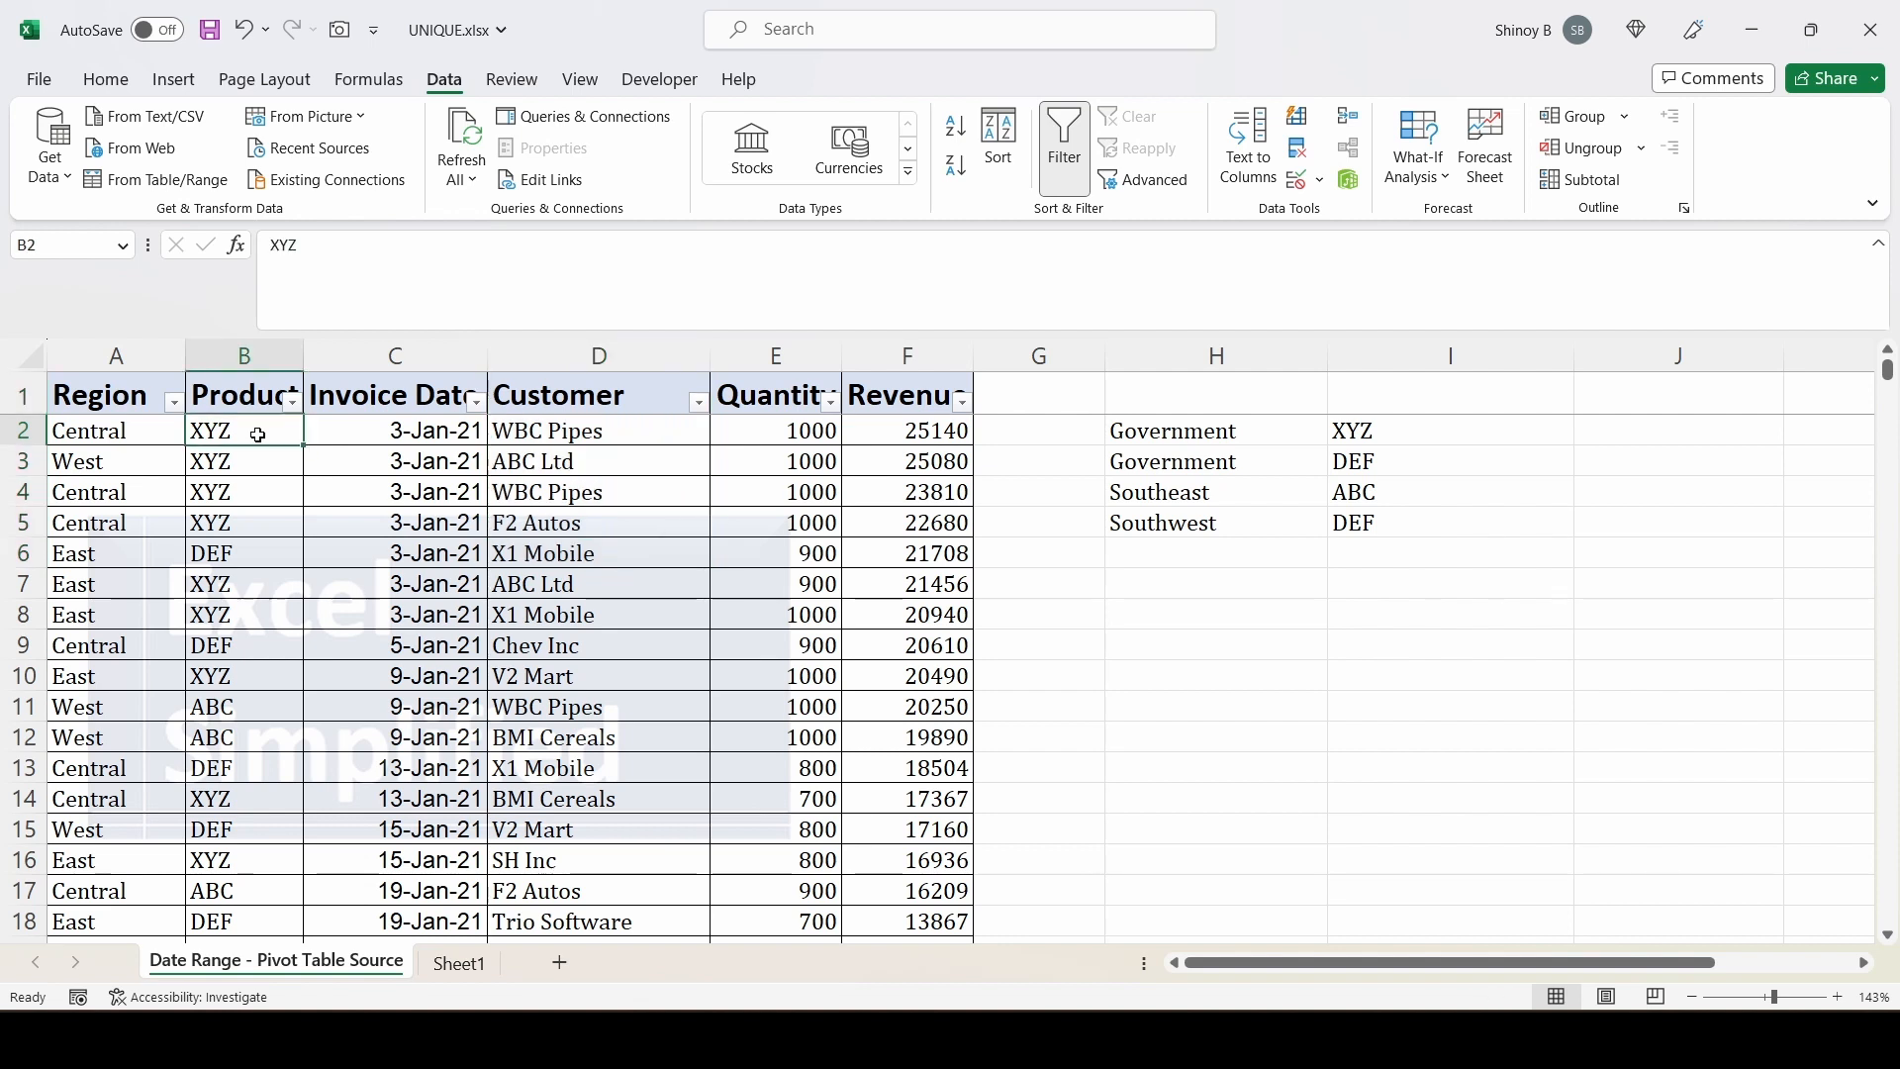
# Clear H2 and enter =CHOOSECOLS(A2:D567,4,2) to bring the Customer and Product columns together
pyautogui.click(1160, 435)
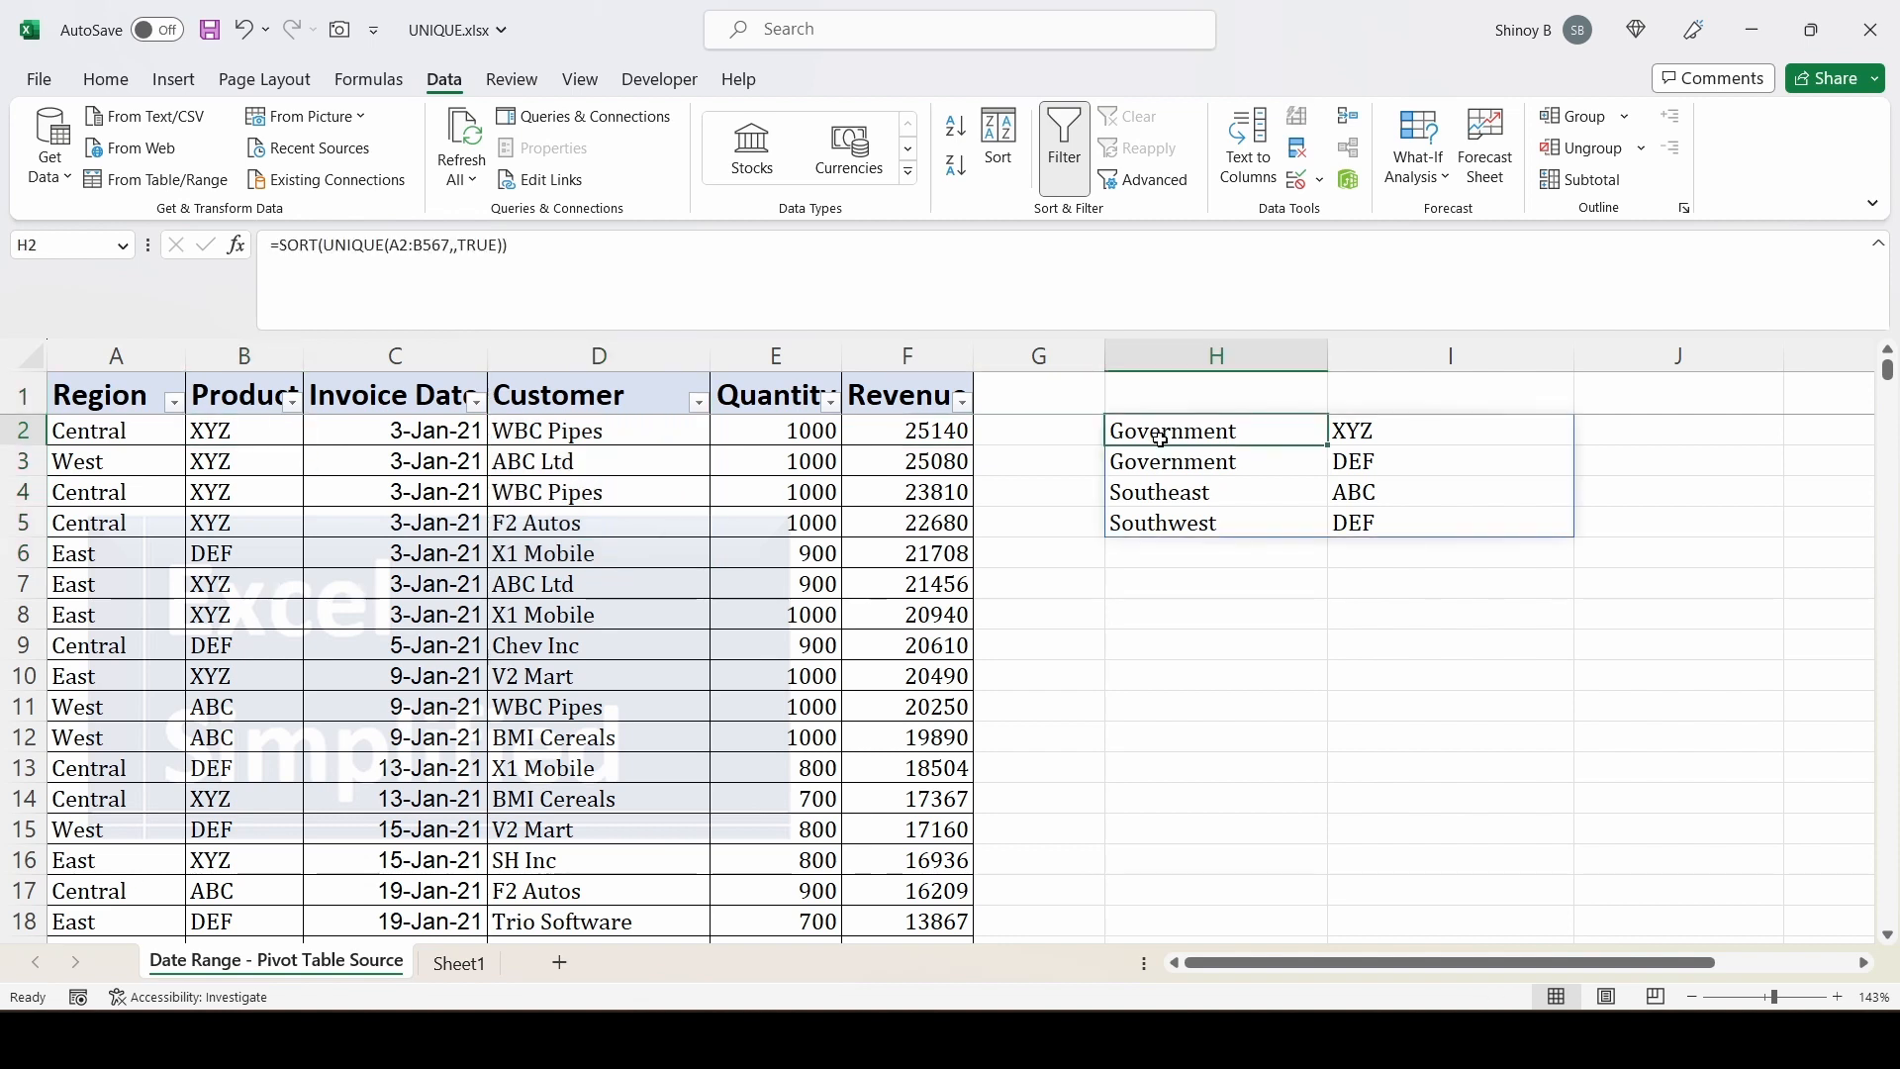
pyautogui.press('Delete')
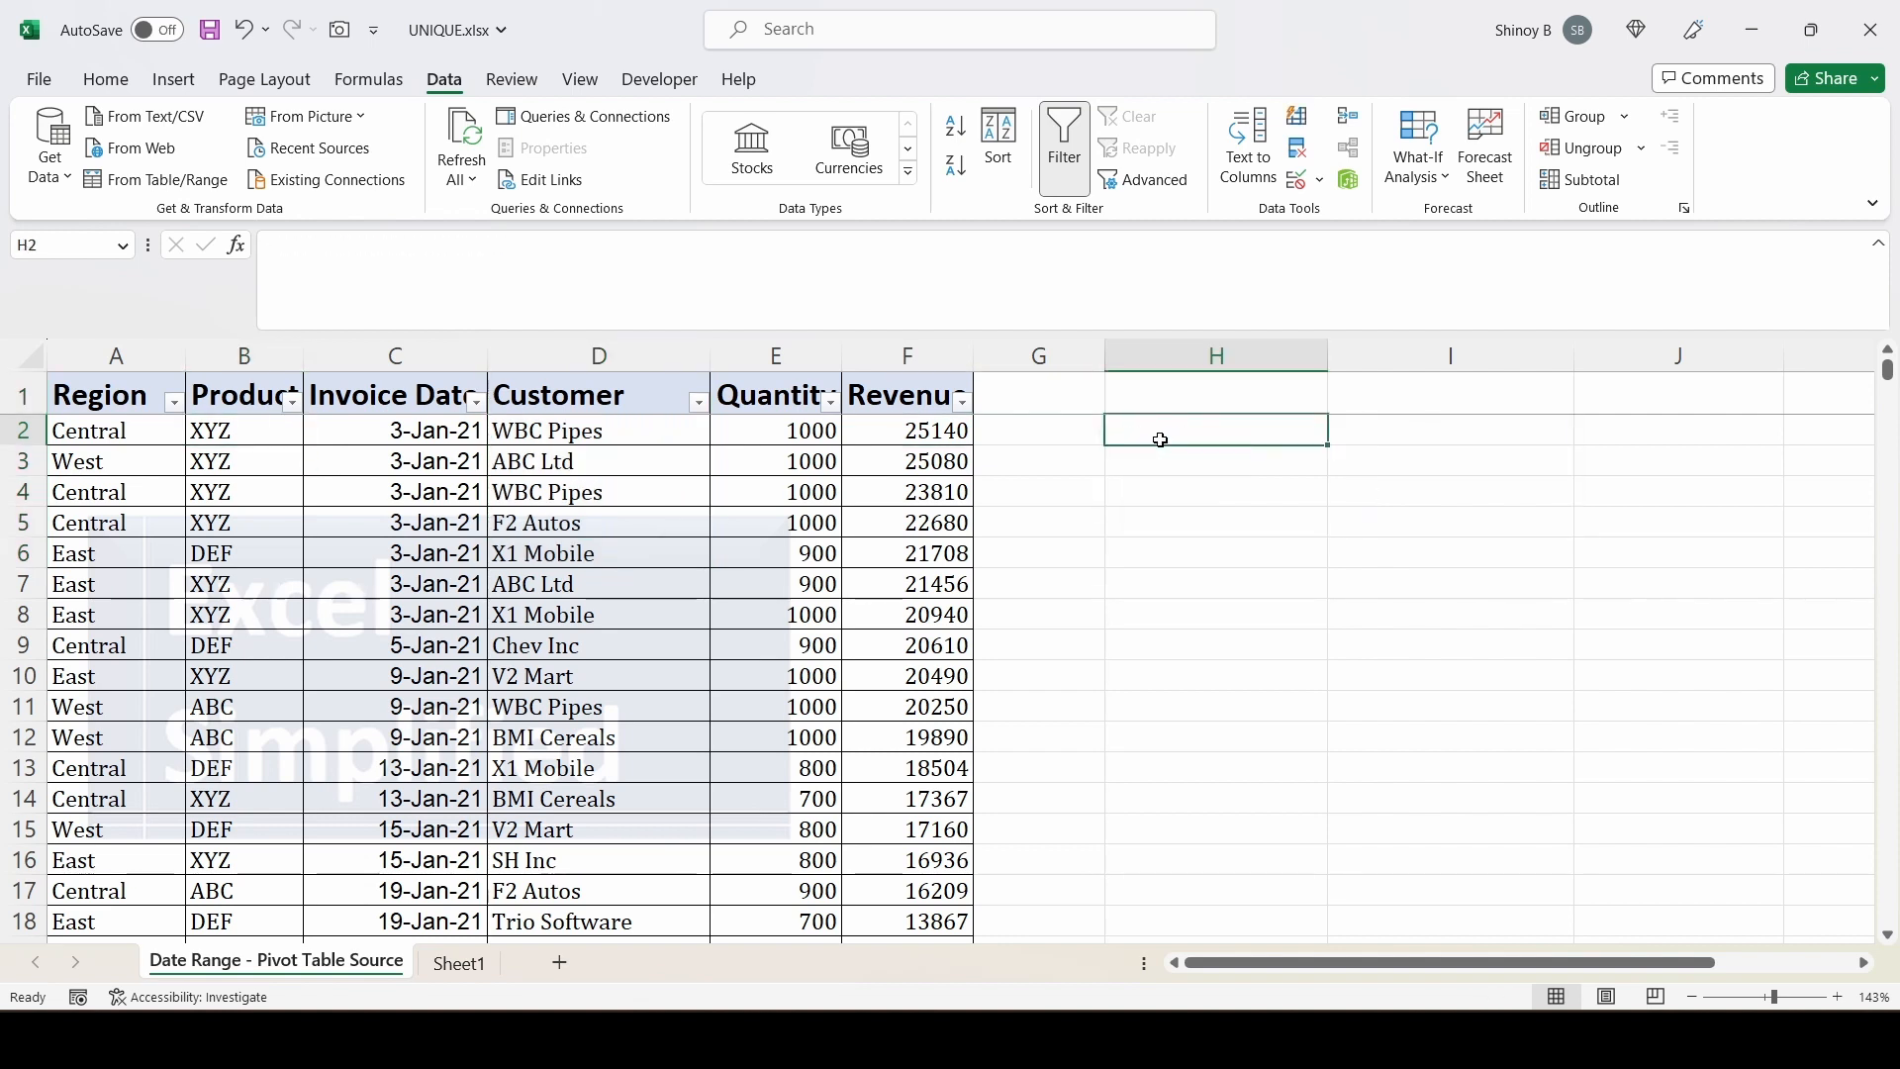
pyautogui.write('=')
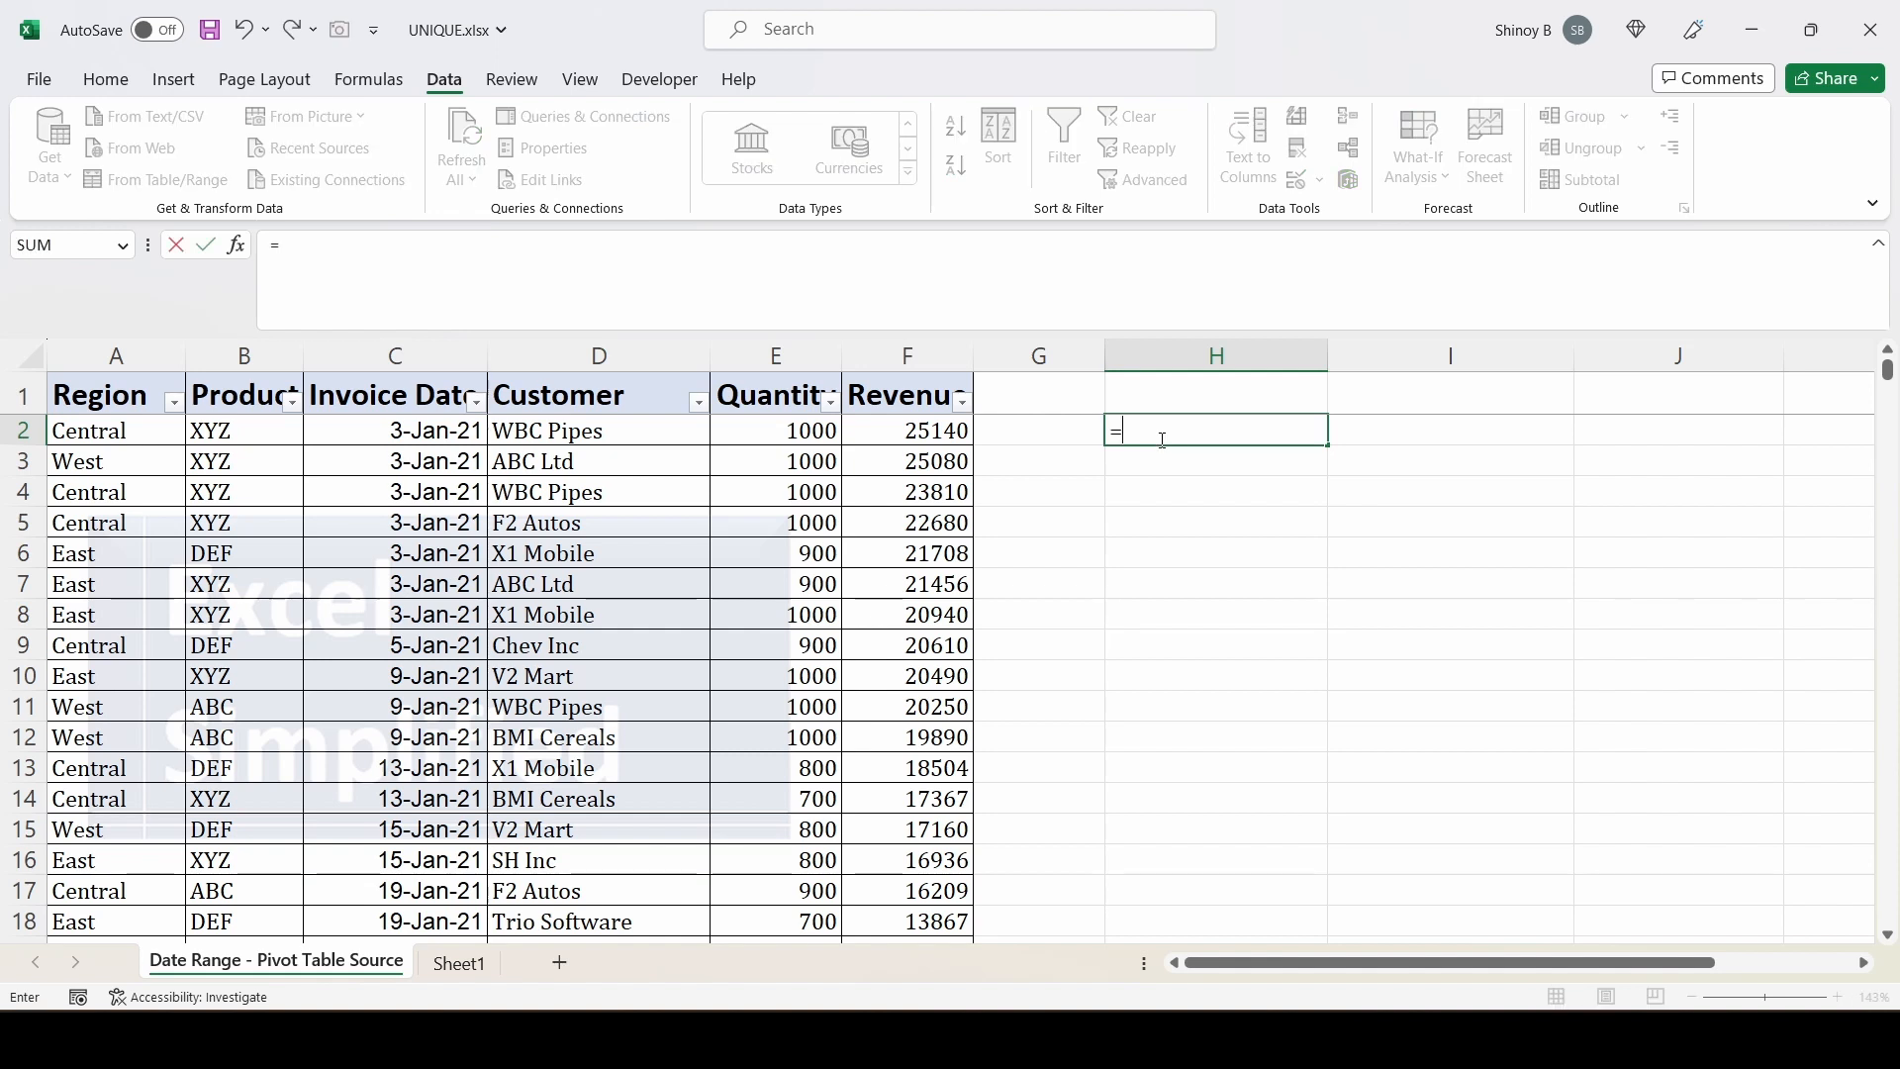
pyautogui.write('CH')
pyautogui.write('OOS')
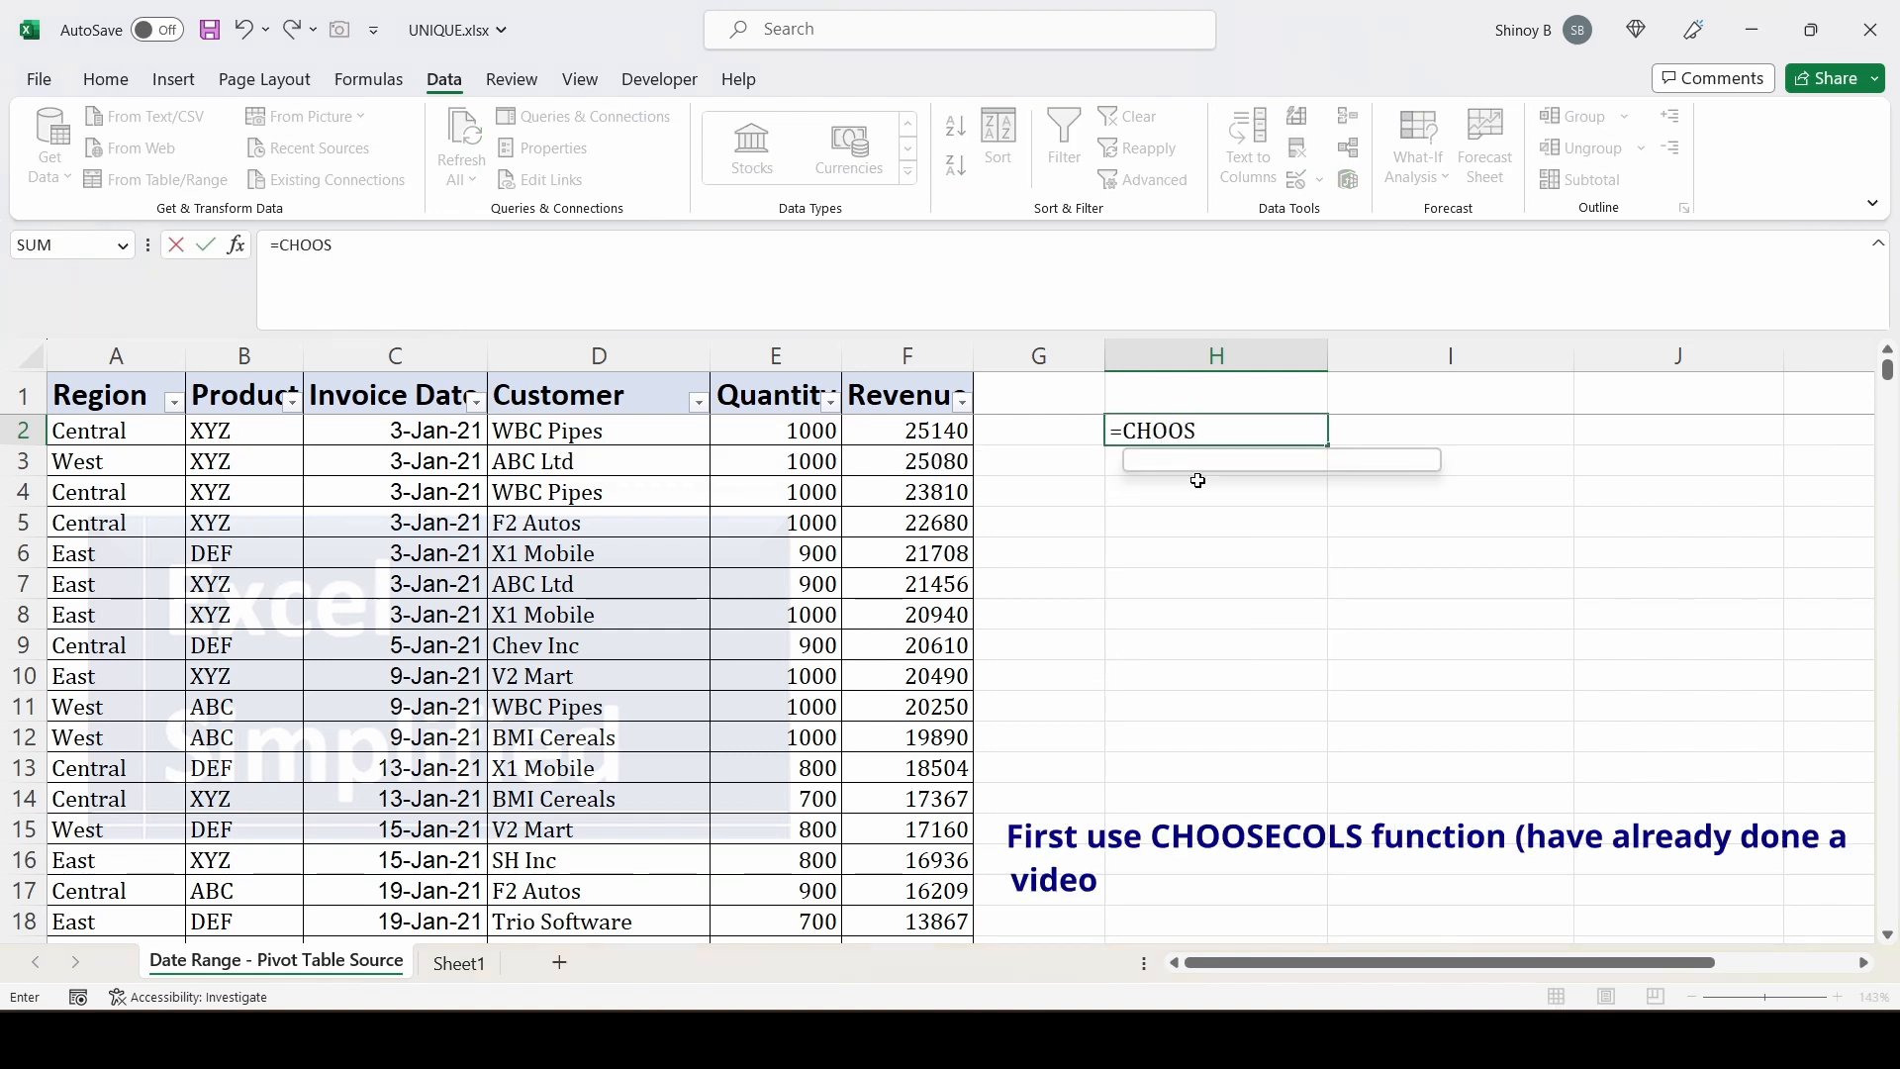
pyautogui.press('Tab')
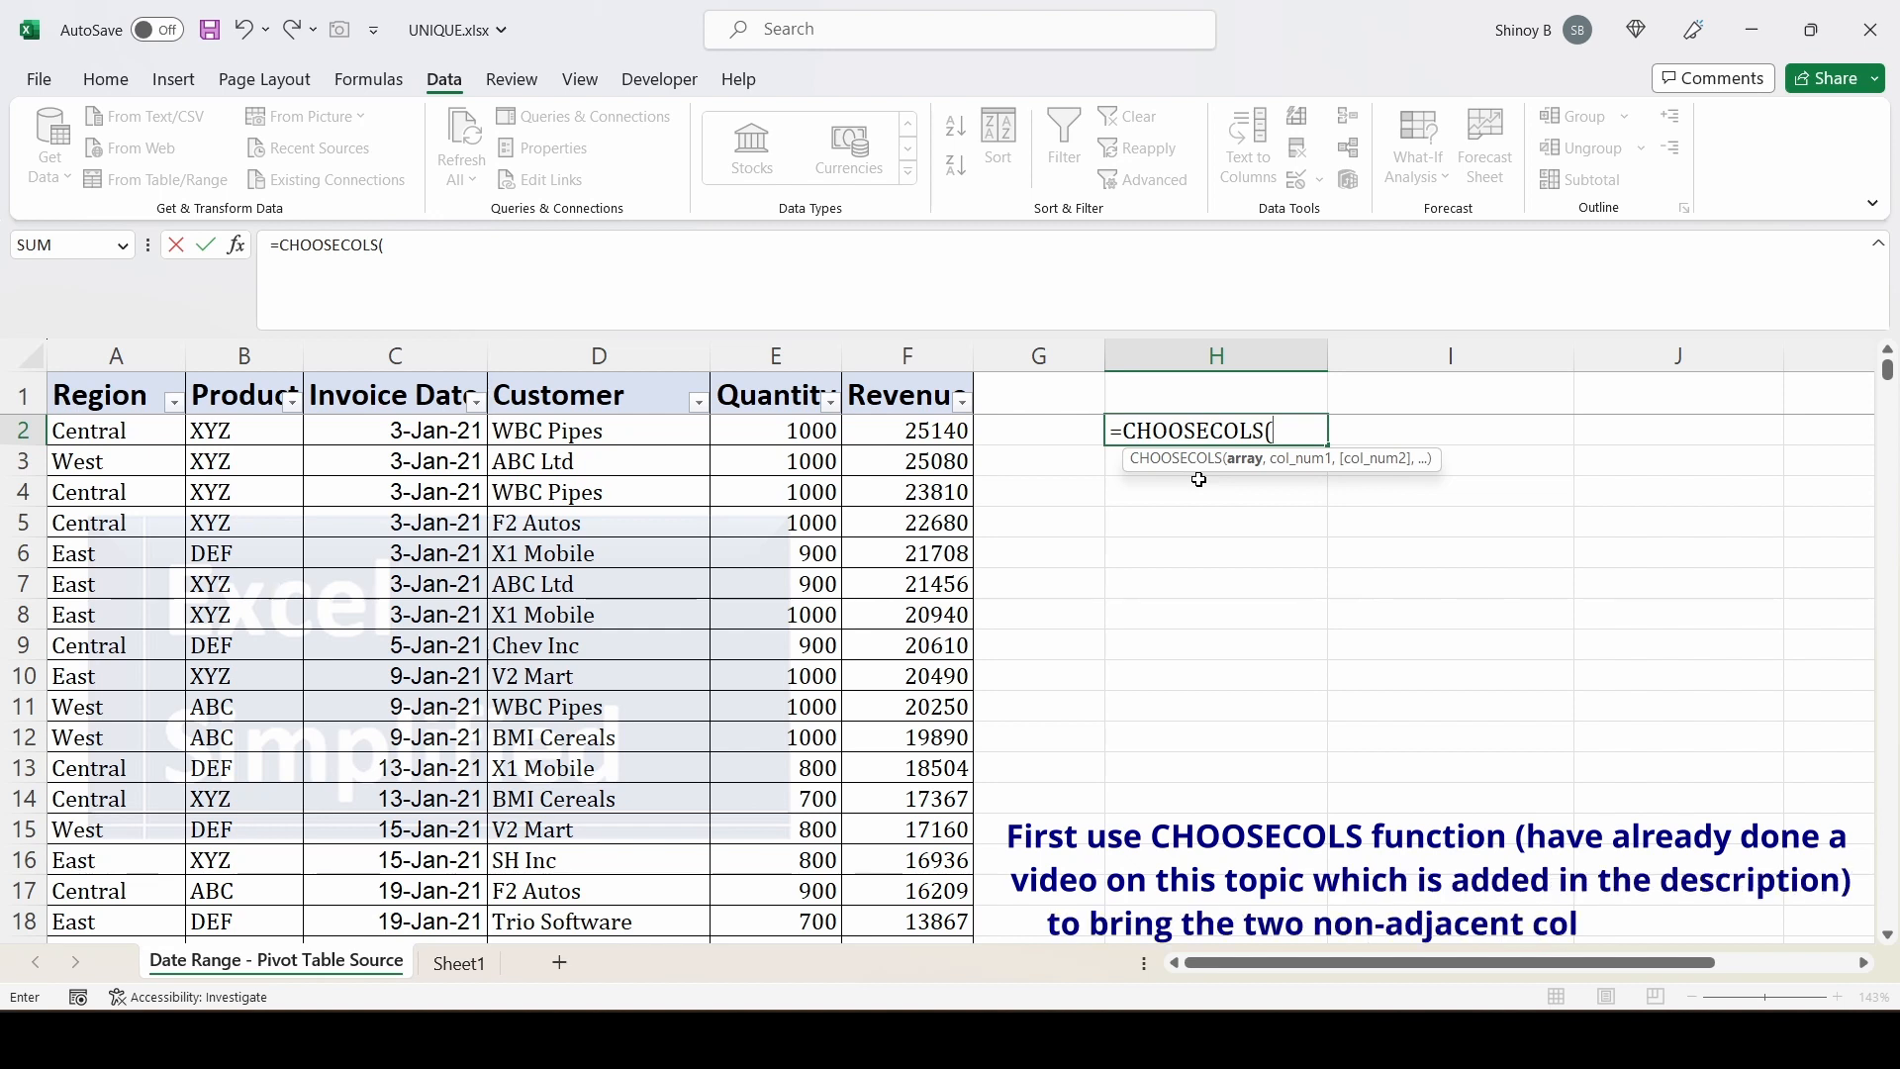
pyautogui.moveTo(53, 432); pyautogui.dragTo(594, 584)
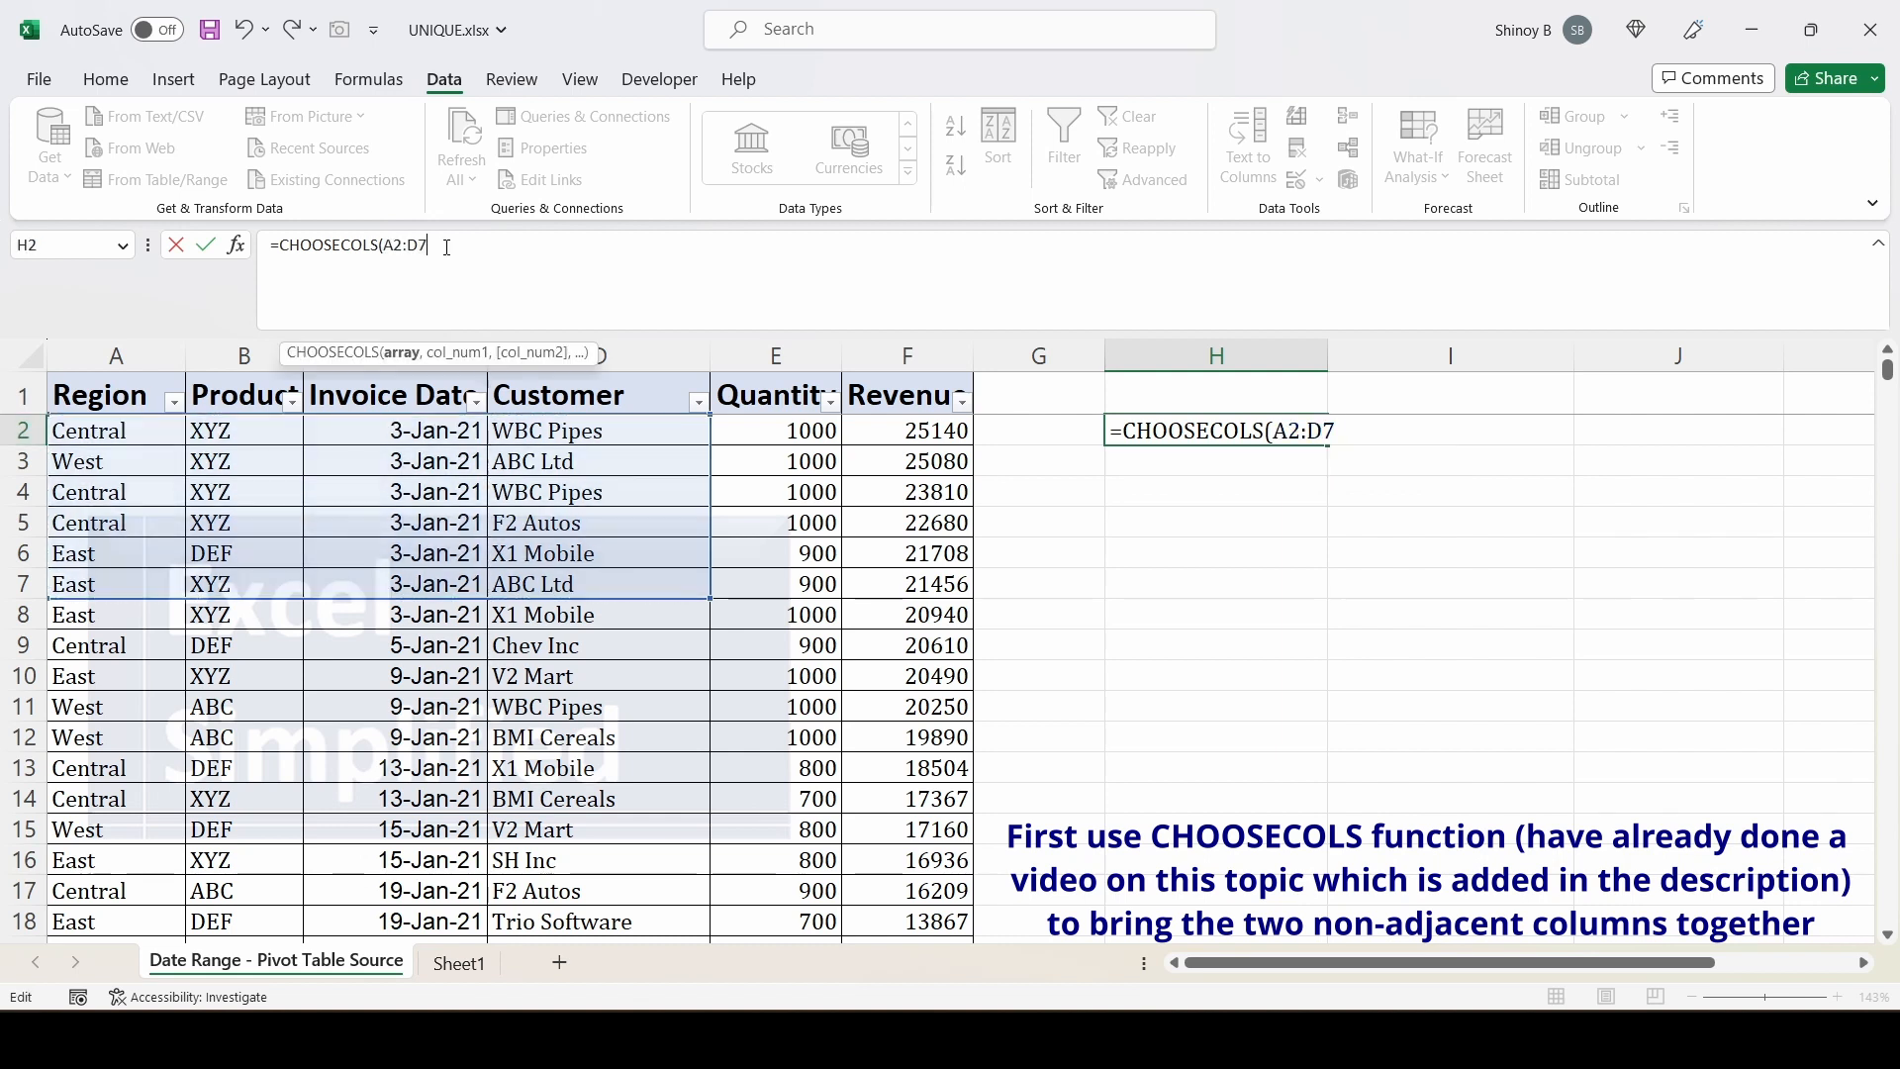
pyautogui.press('BackSpace')
pyautogui.write('56')
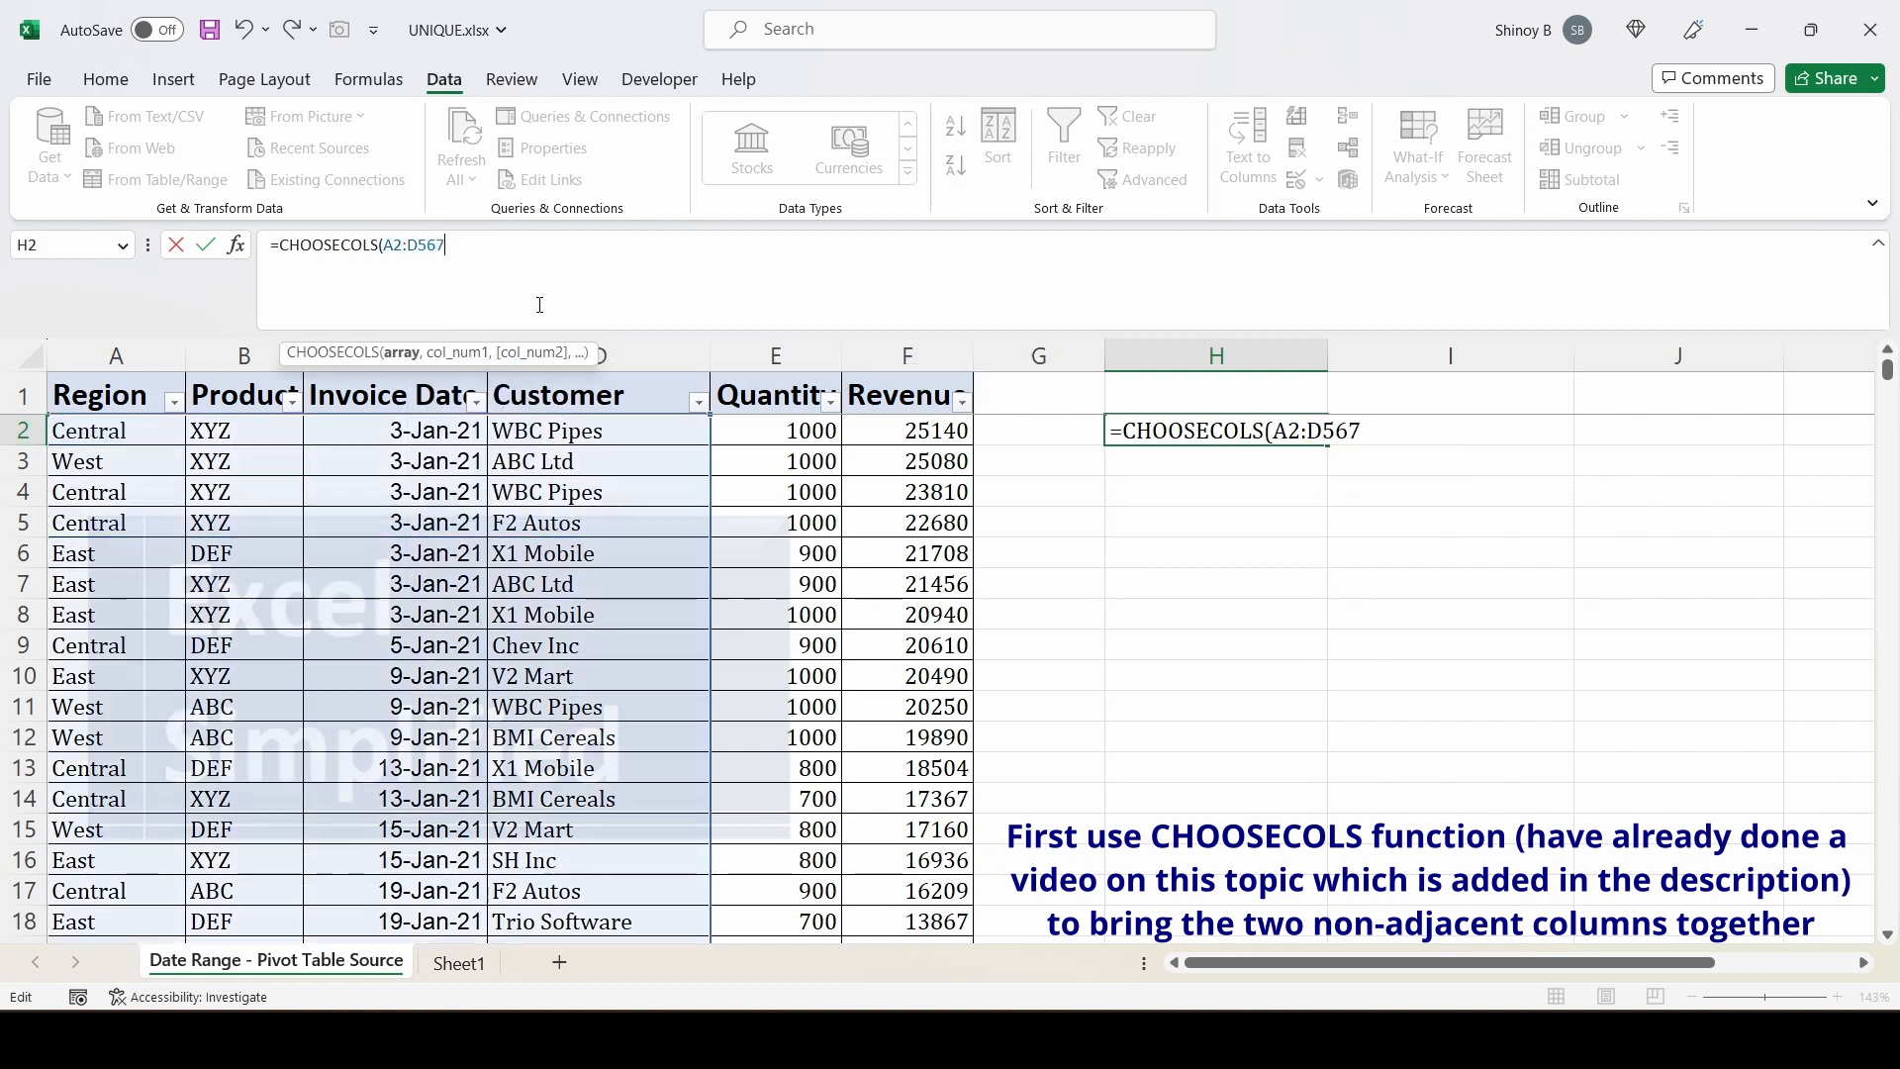
pyautogui.write('7,')
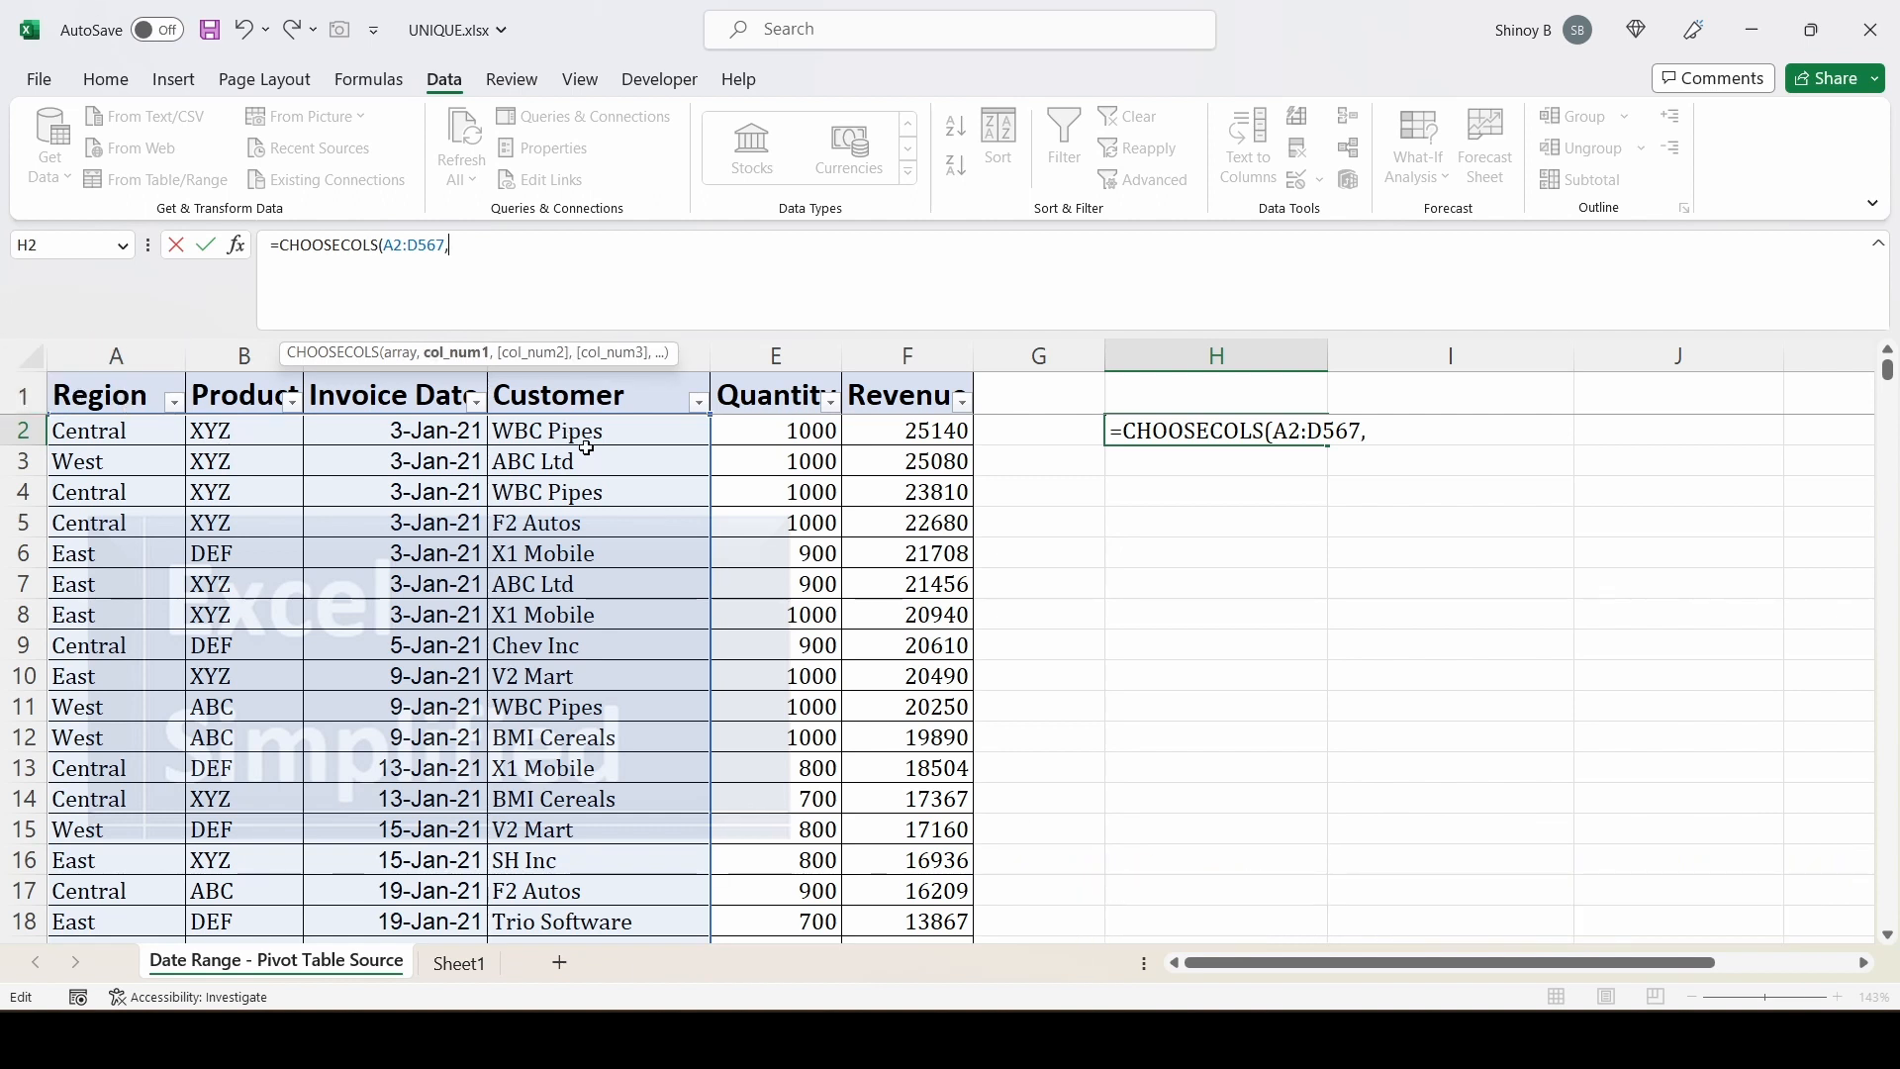
pyautogui.write('4,')
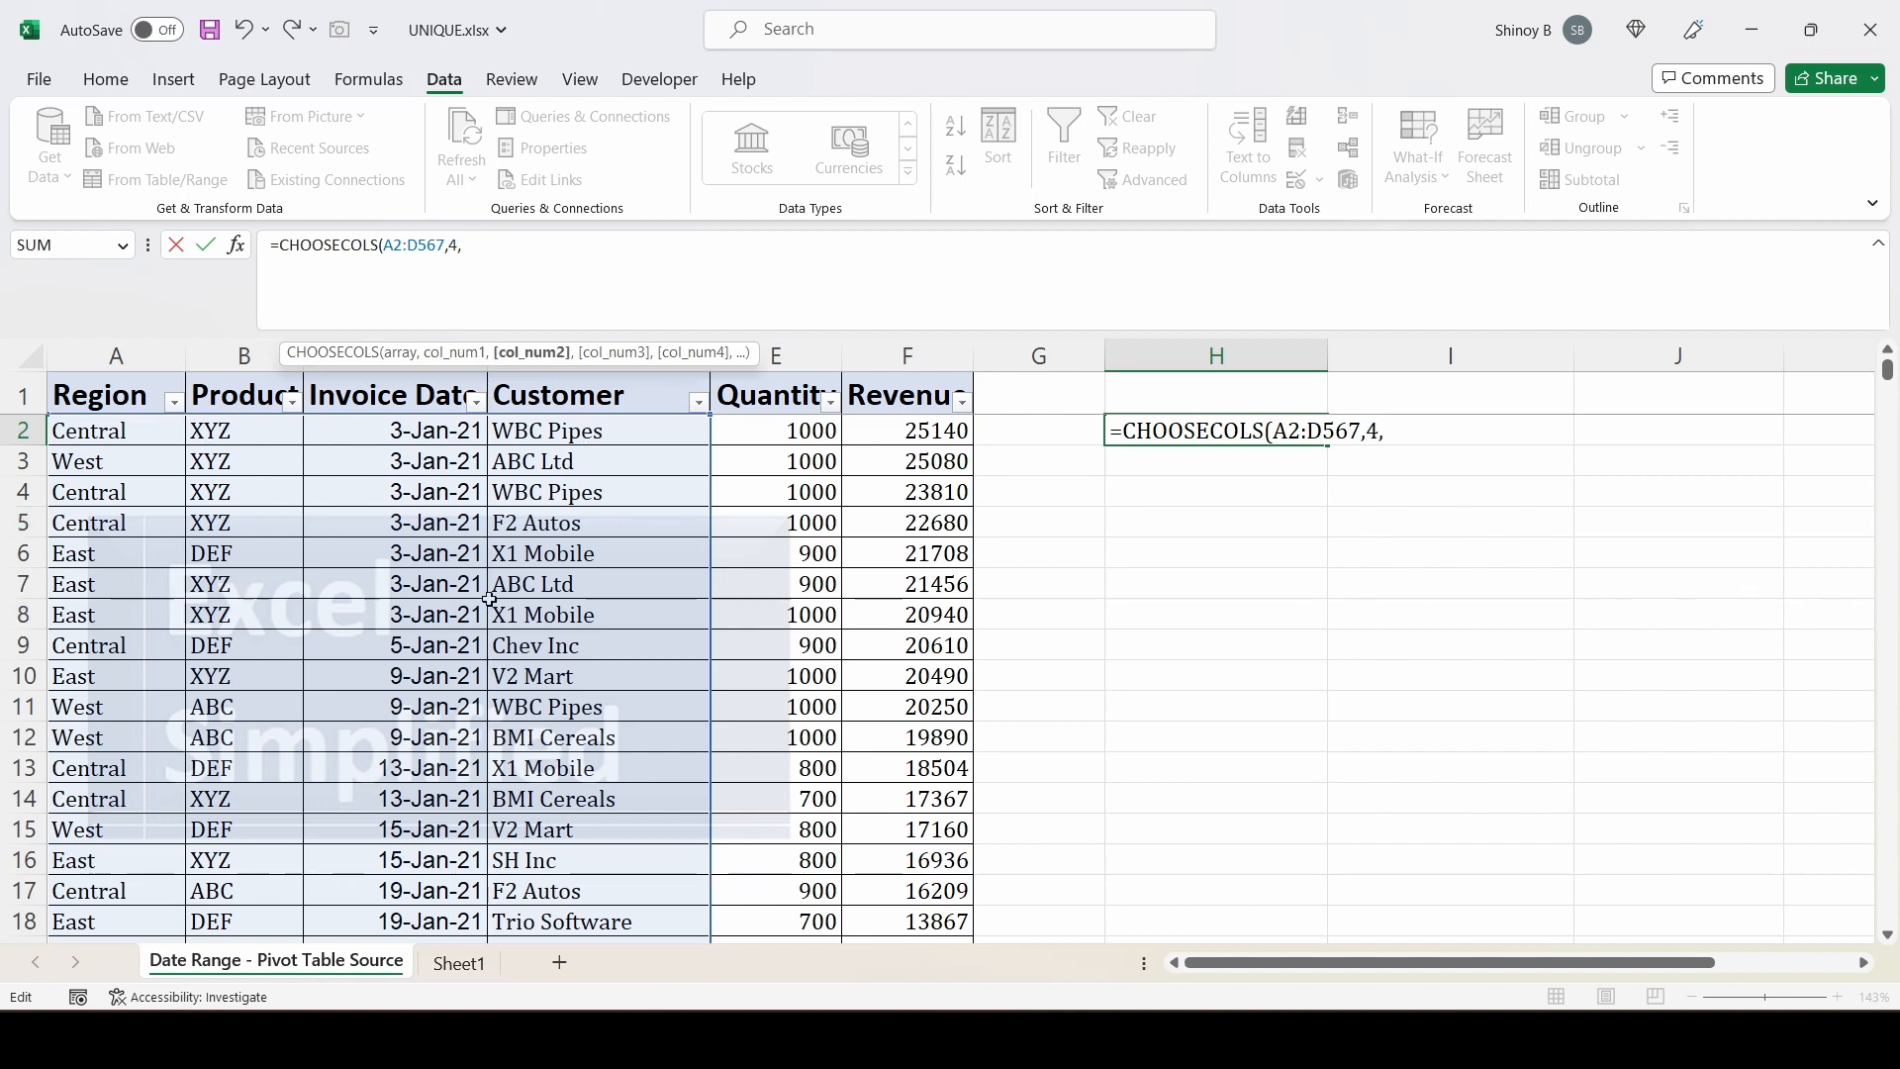
pyautogui.write('2)')
pyautogui.press('Return')
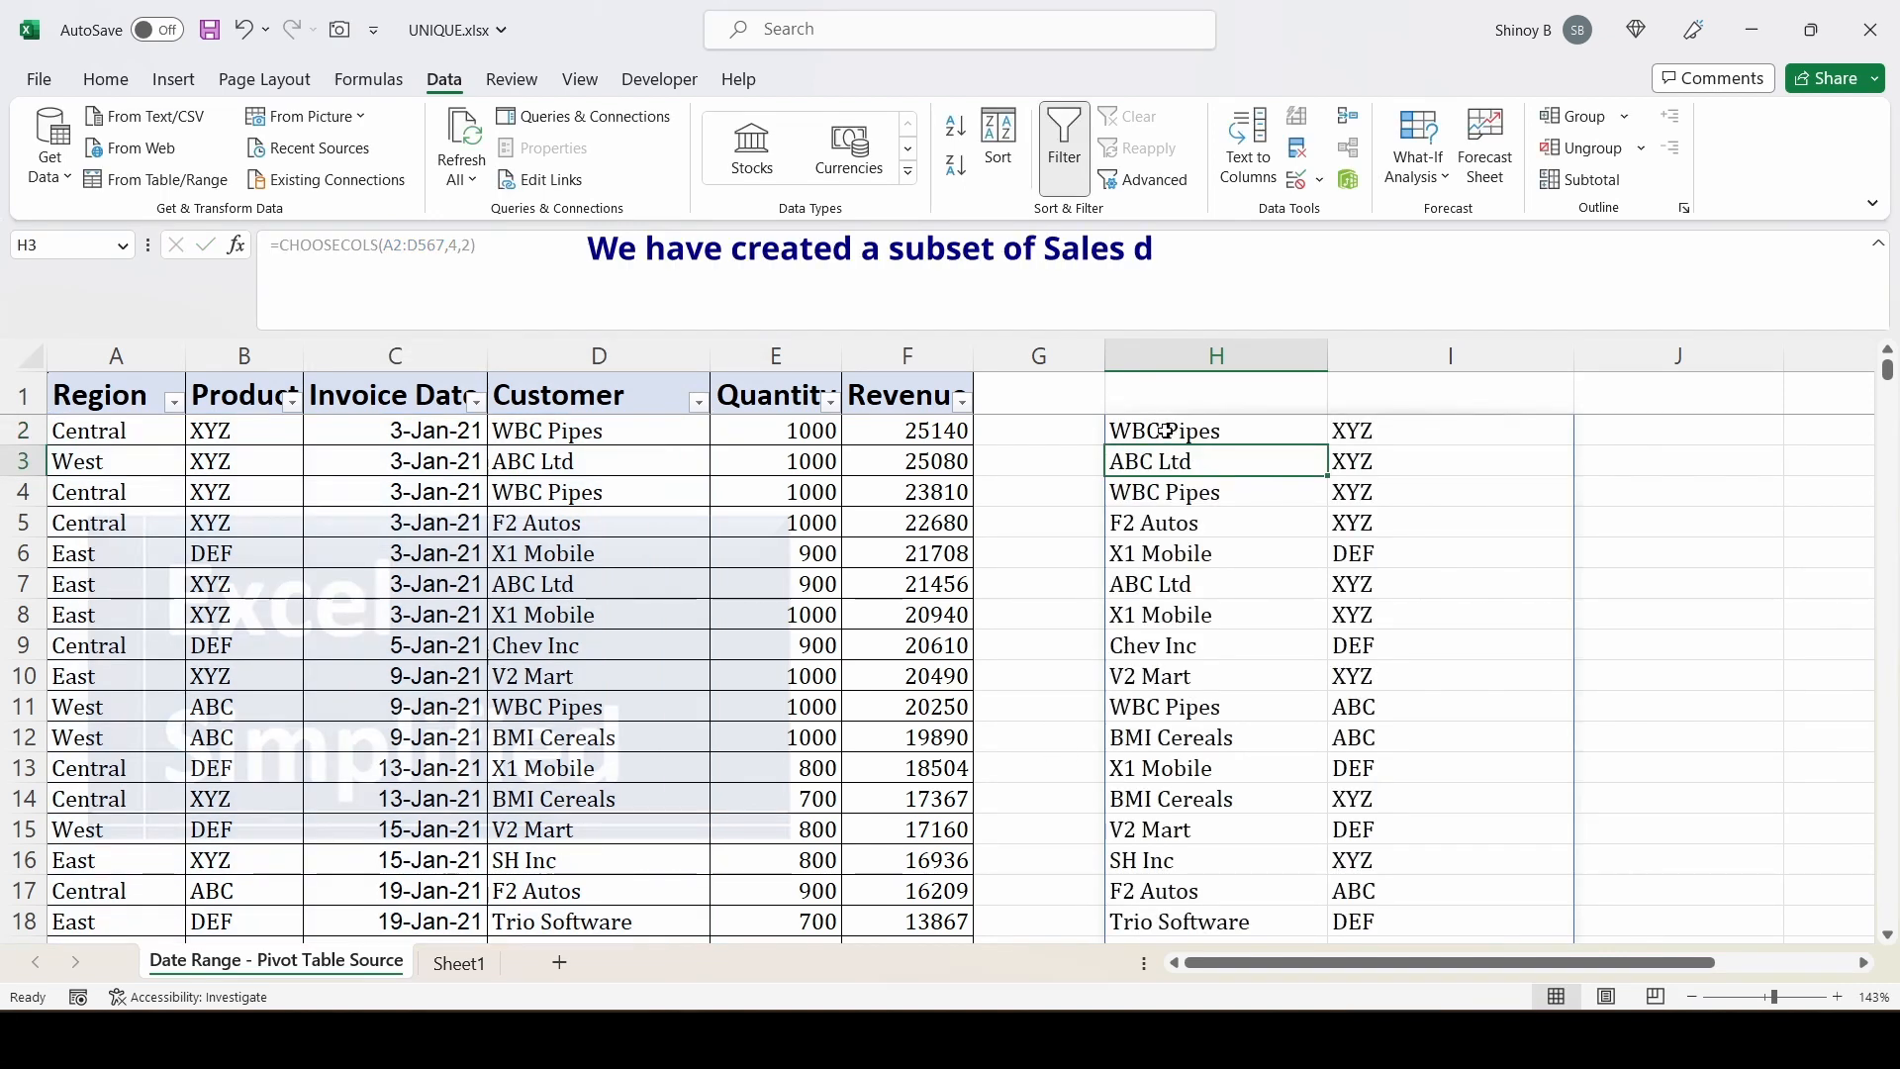
# Wrap the H2 formula in UNIQUE with exactly_once set to TRUE so it reads =UNIQUE(CHOOSECOLS(A2:D567,4,2),,TRUE)
pyautogui.moveTo(1168, 430); pyautogui.dragTo(1188, 645)
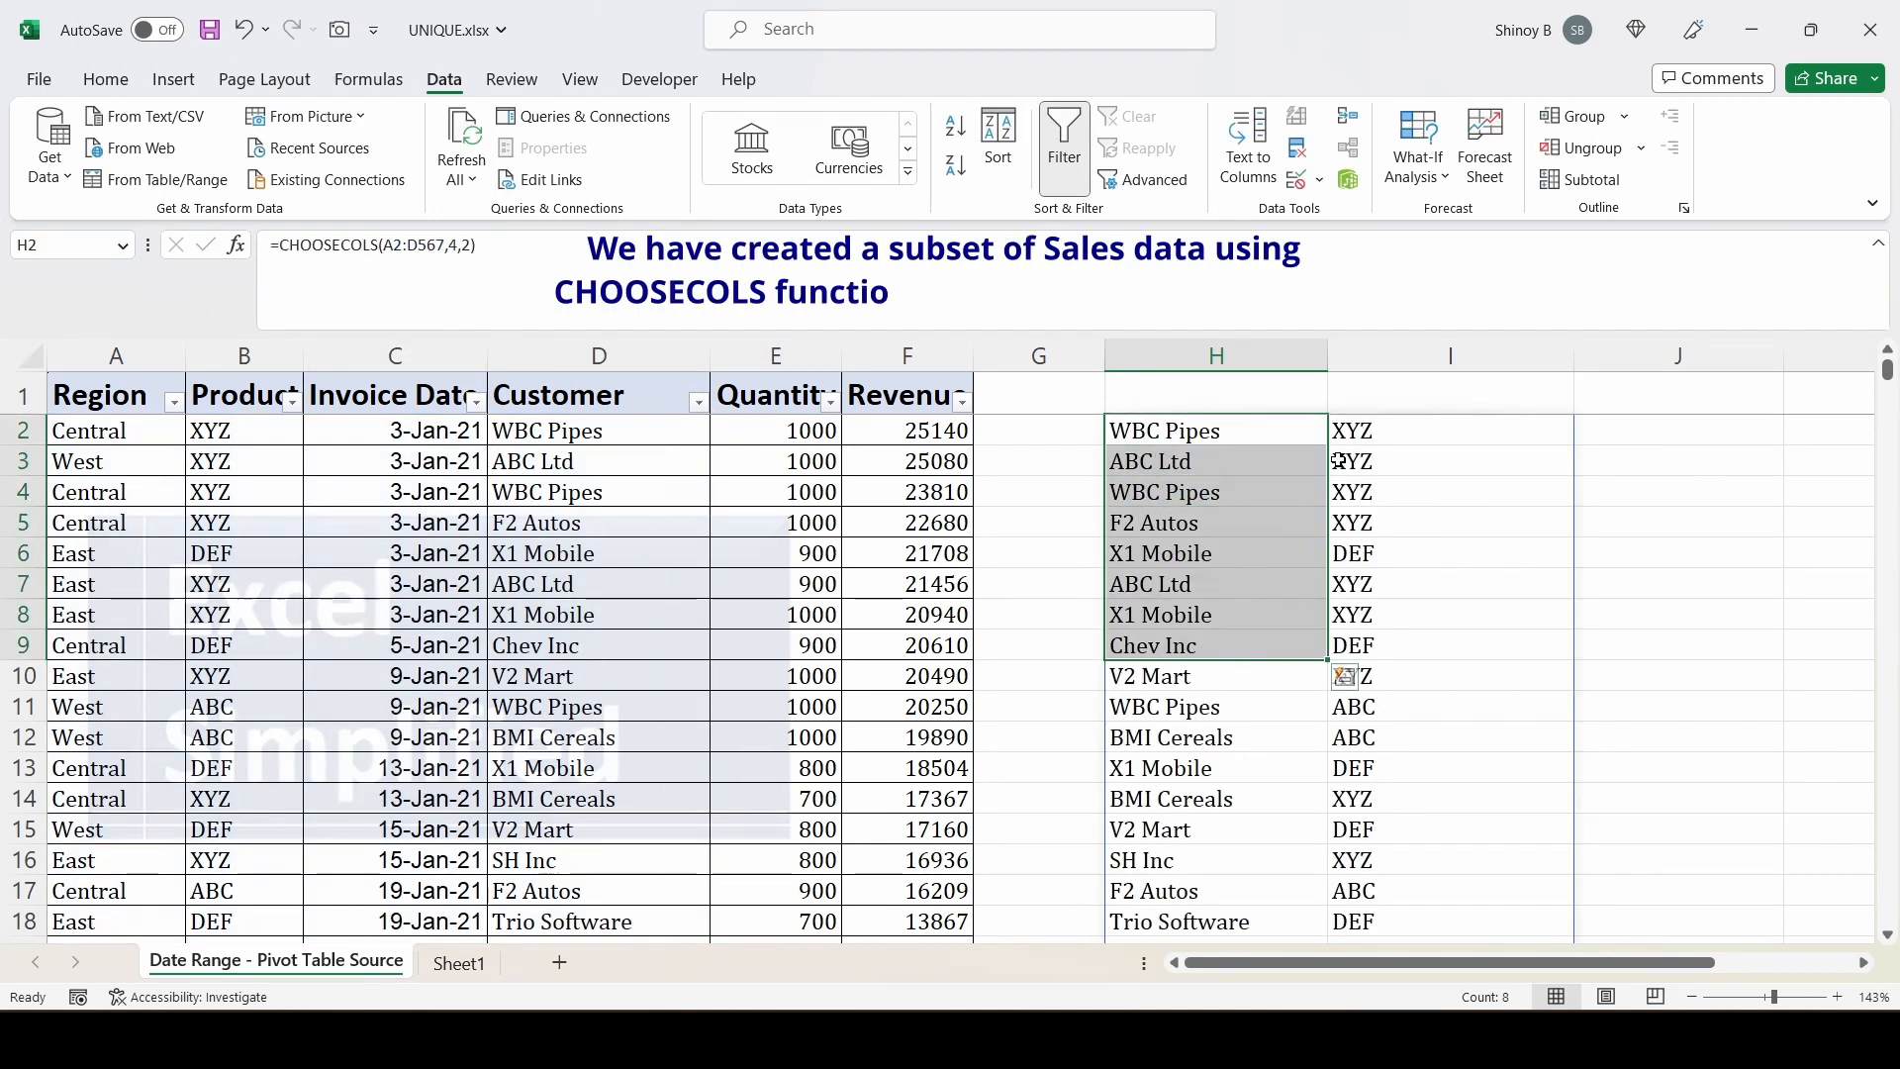
pyautogui.moveTo(1346, 430); pyautogui.dragTo(1395, 740)
pyautogui.click(1177, 440)
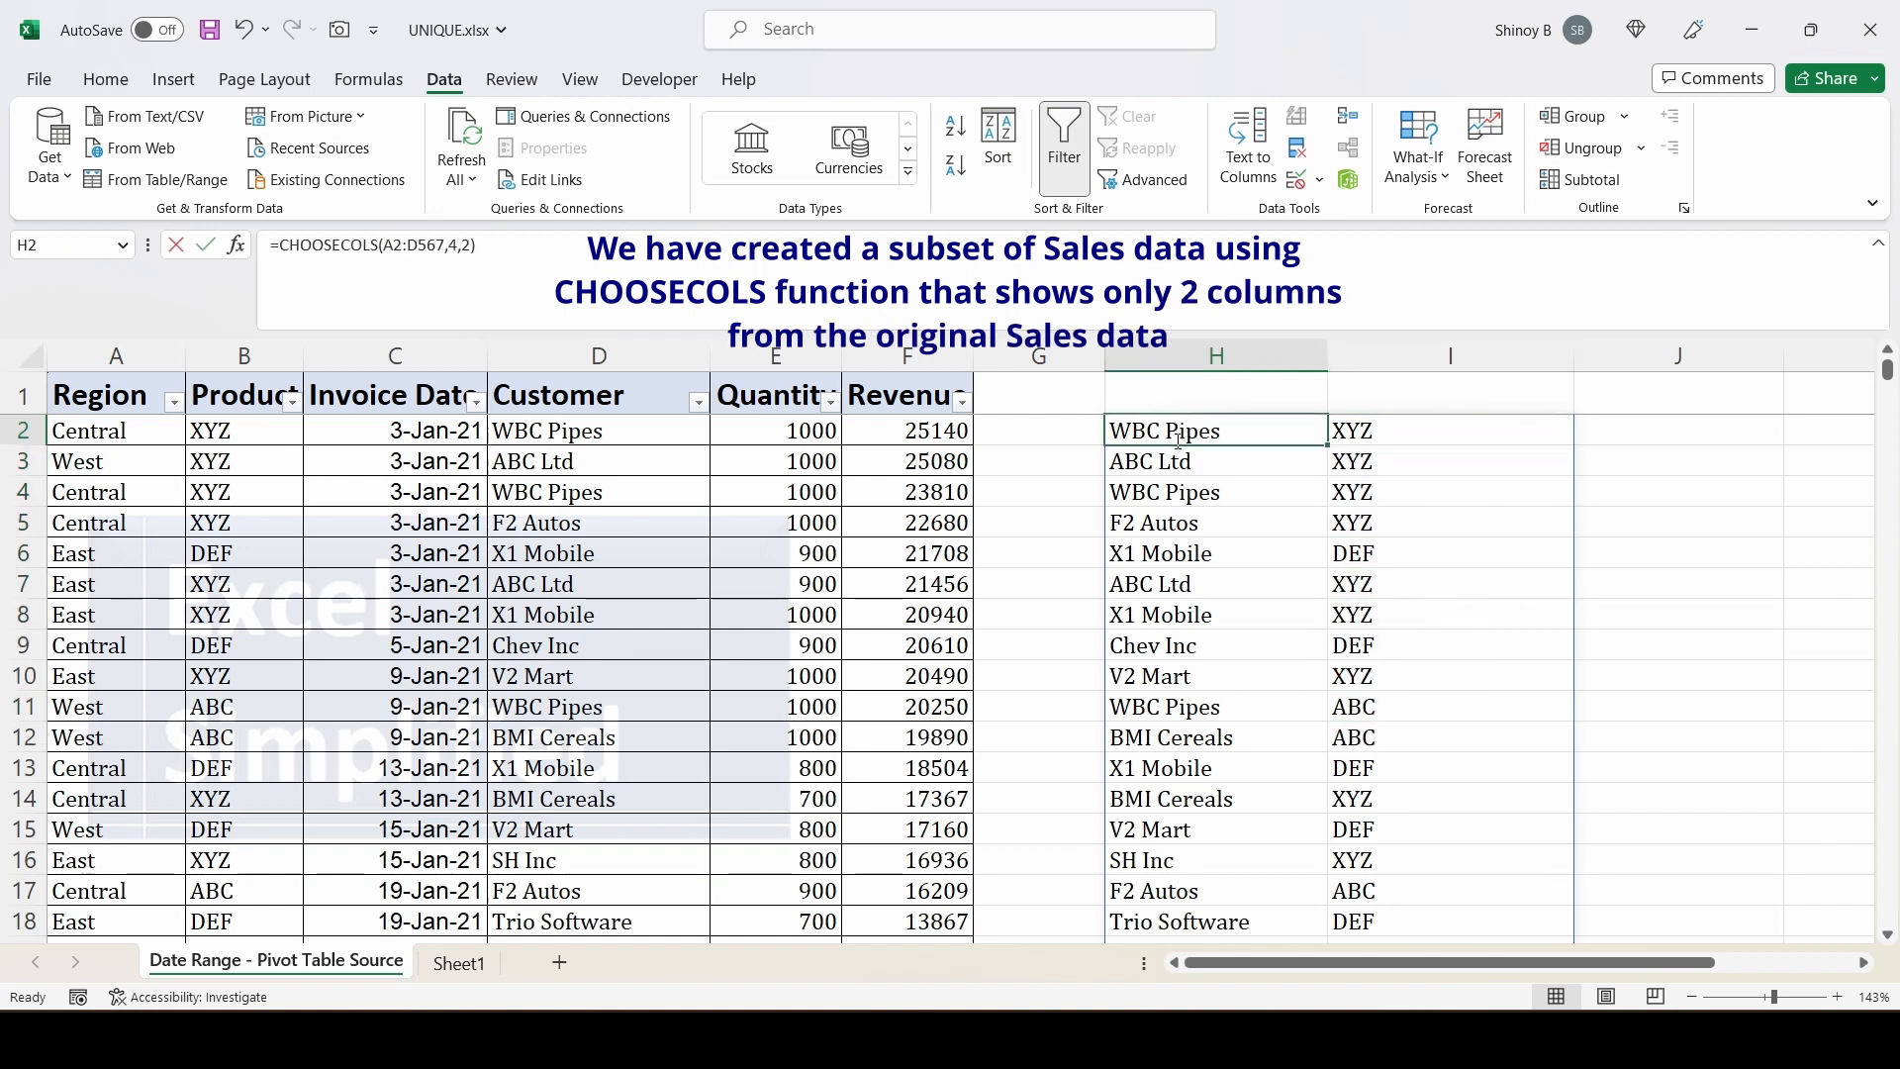
pyautogui.doubleClick(1178, 440)
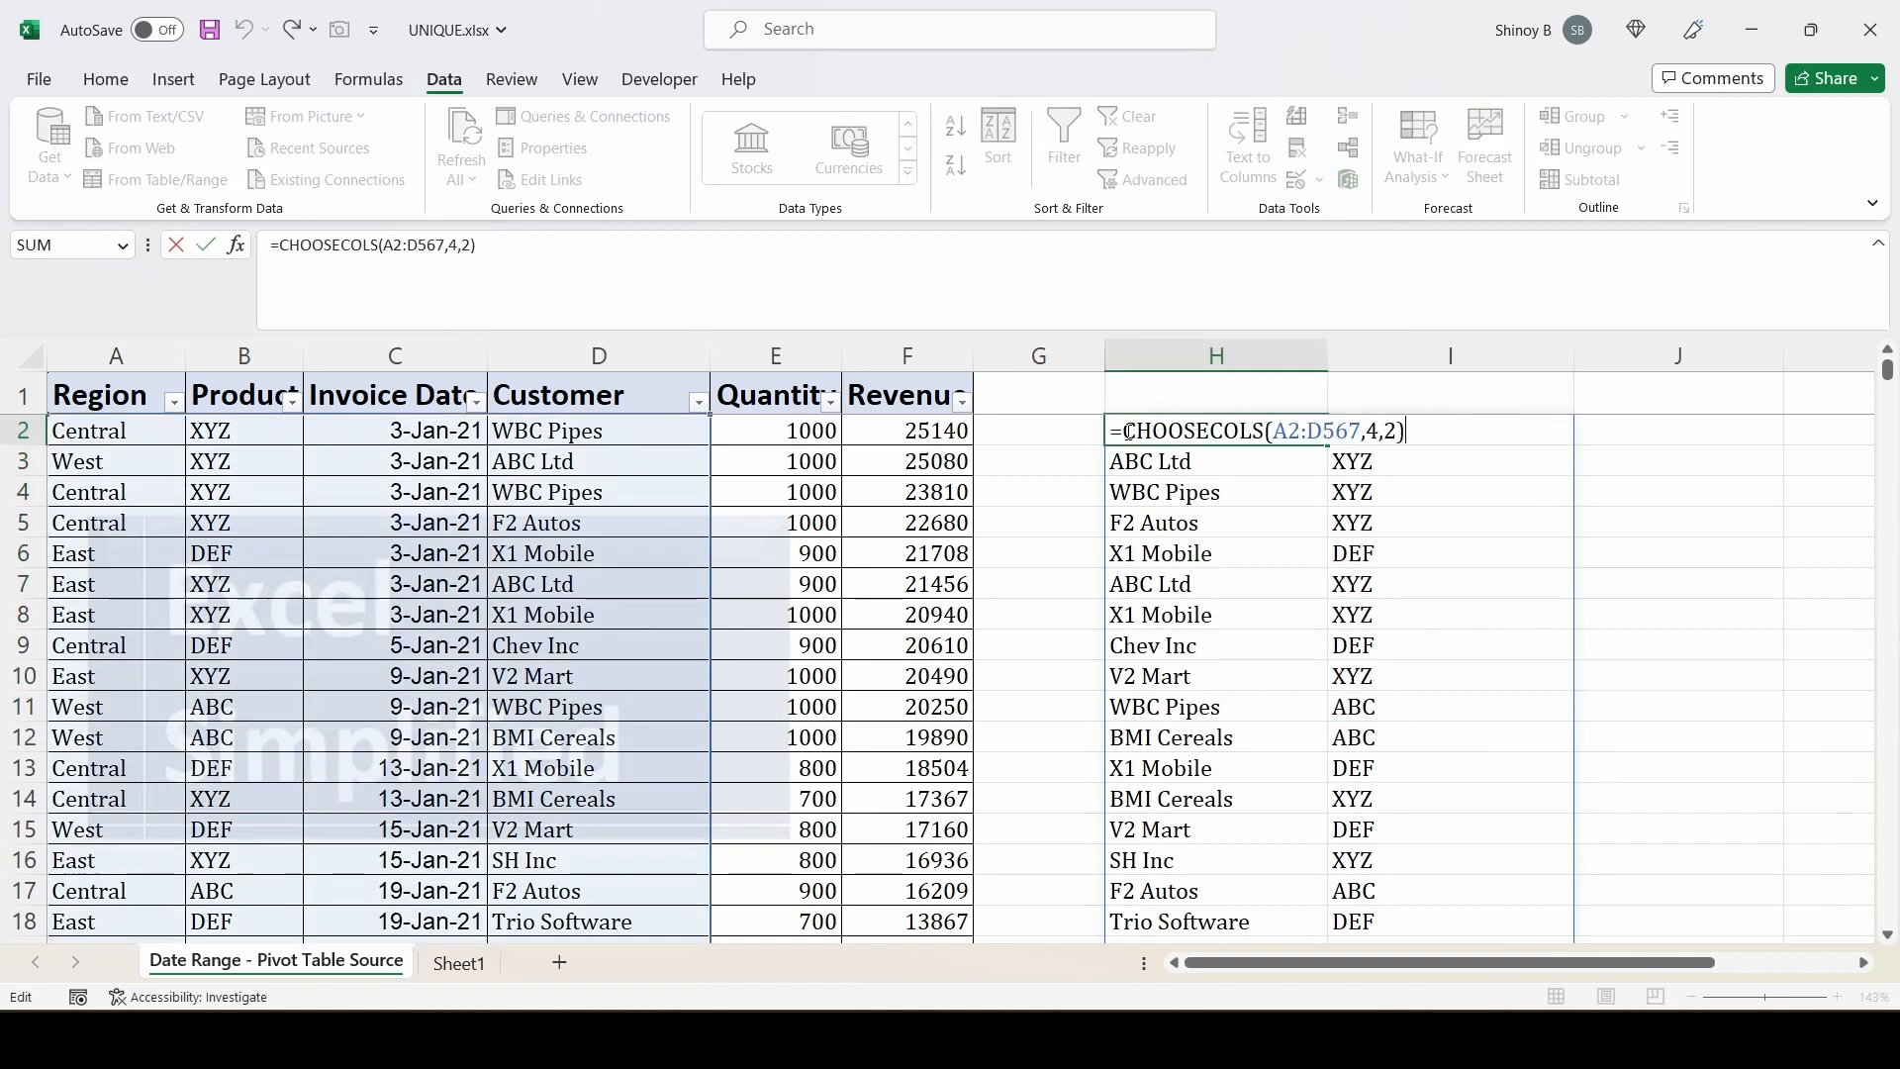
pyautogui.write('UNI')
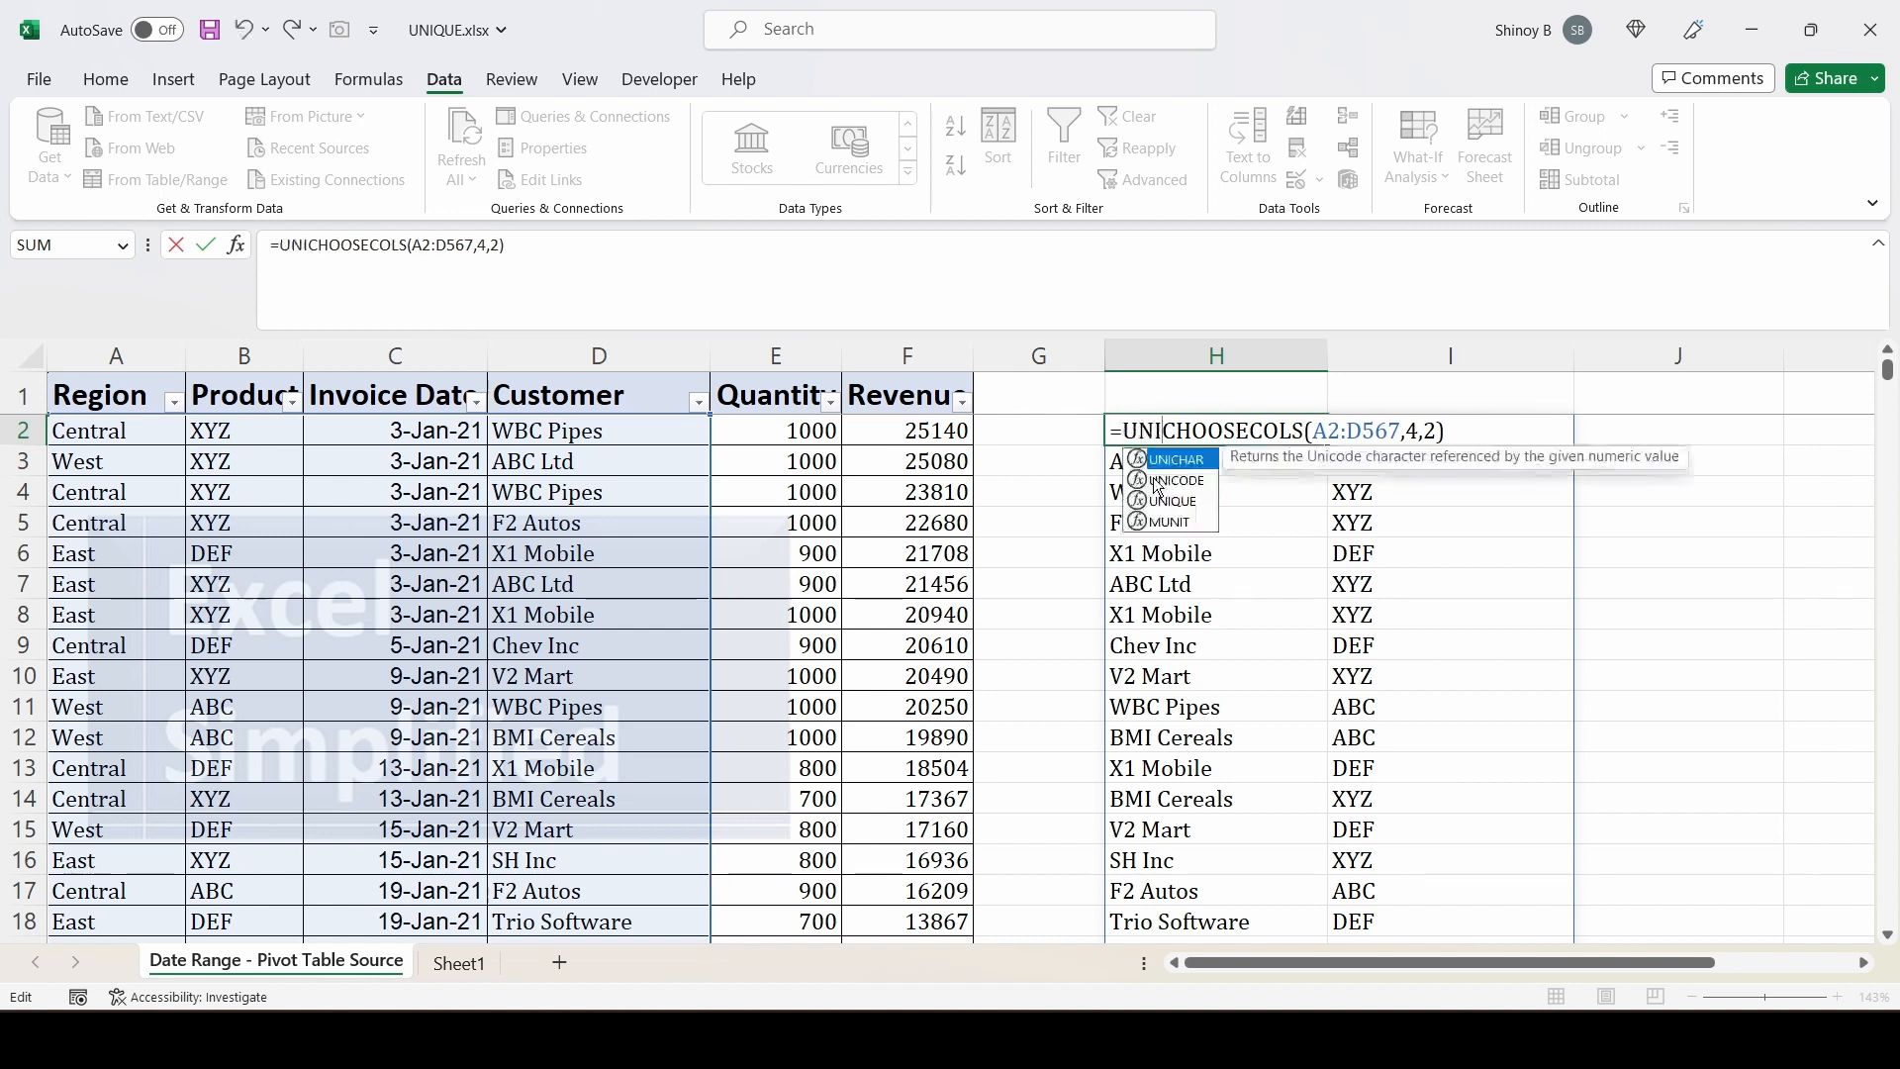
pyautogui.doubleClick(1180, 502)
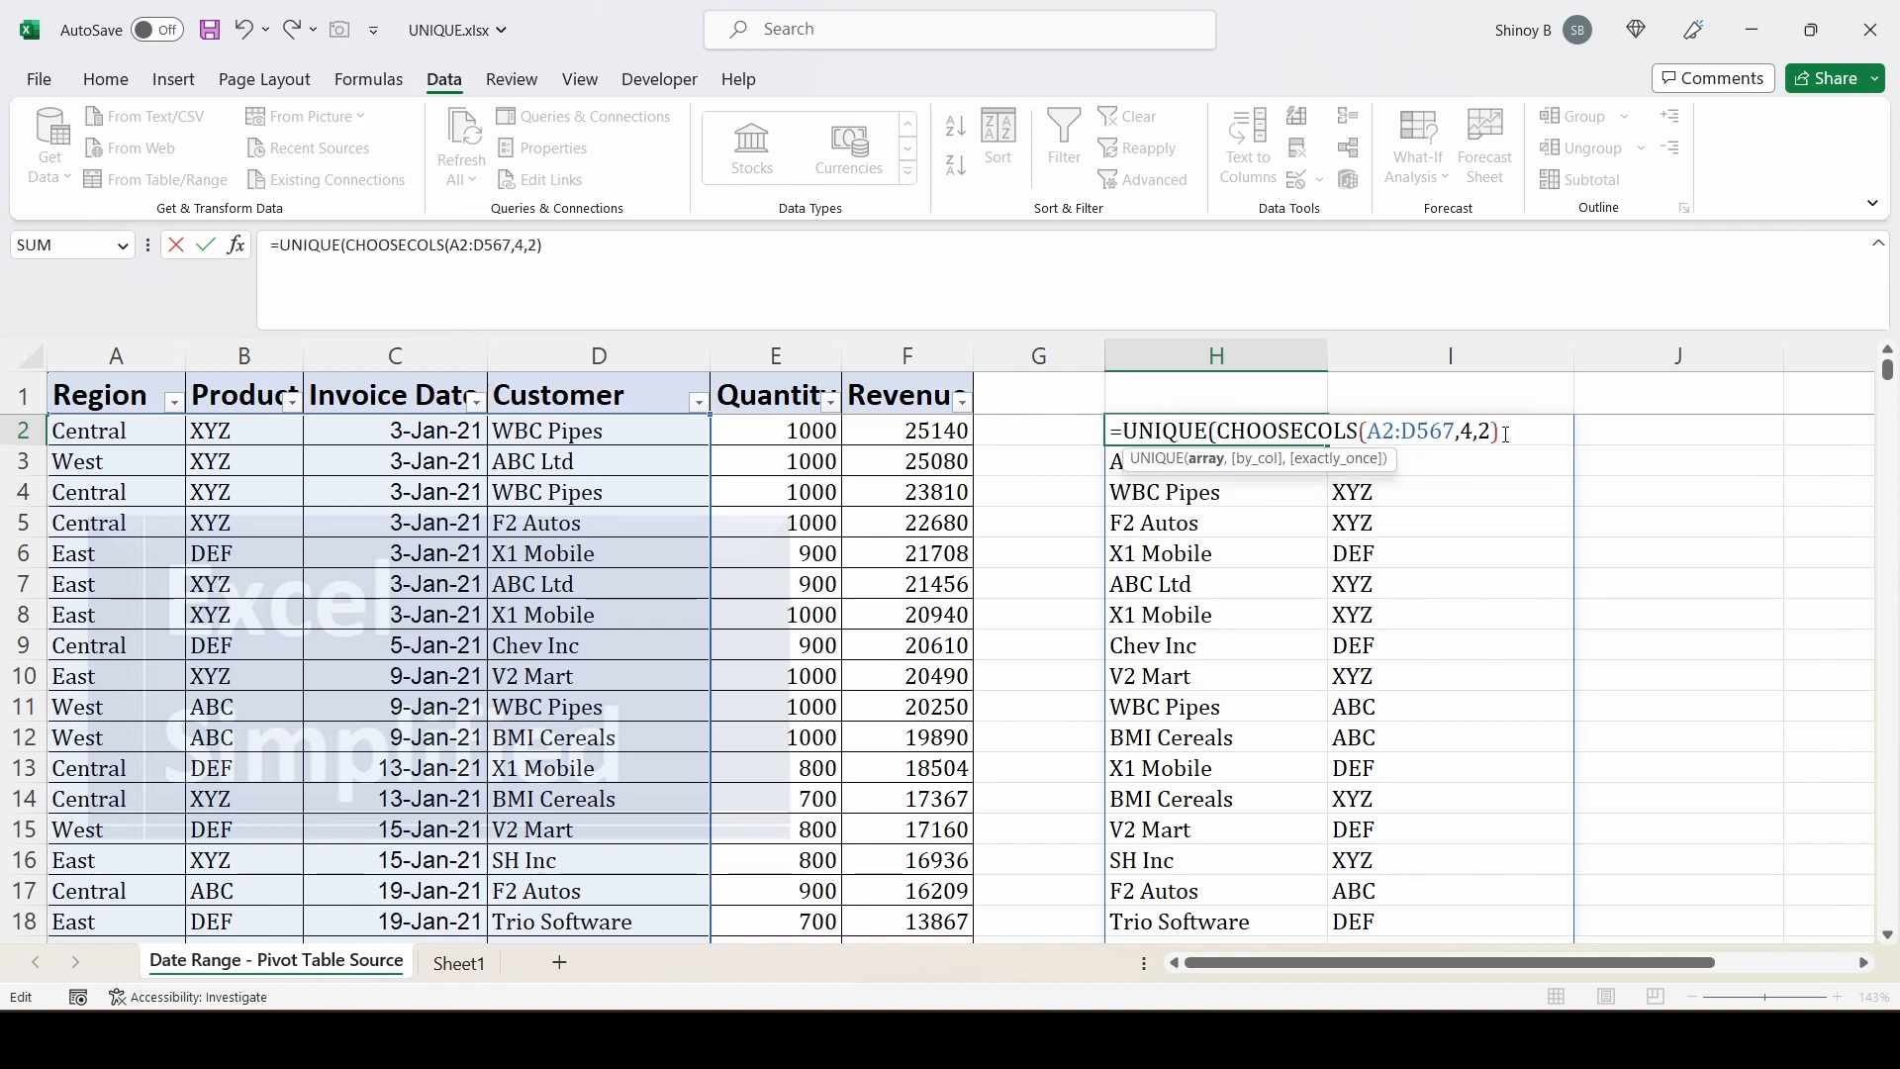
pyautogui.write(',')
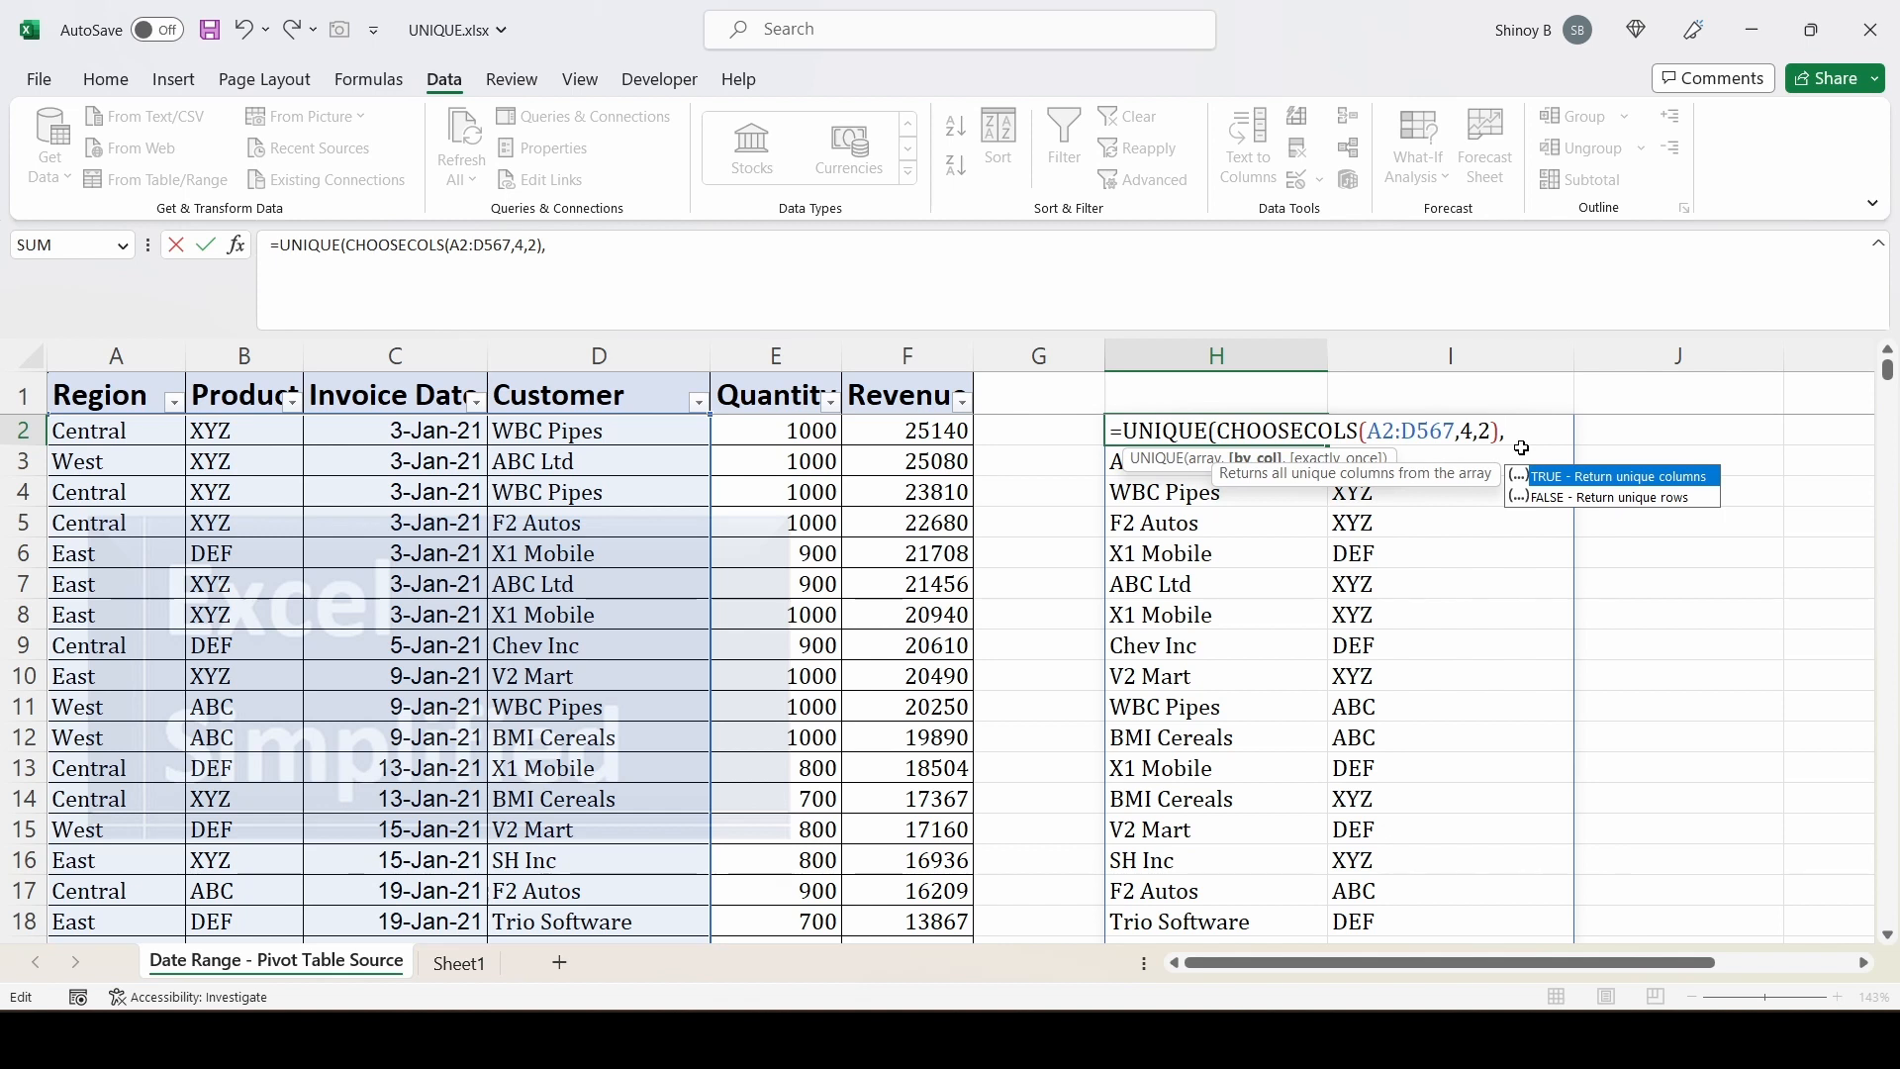
pyautogui.write(',')
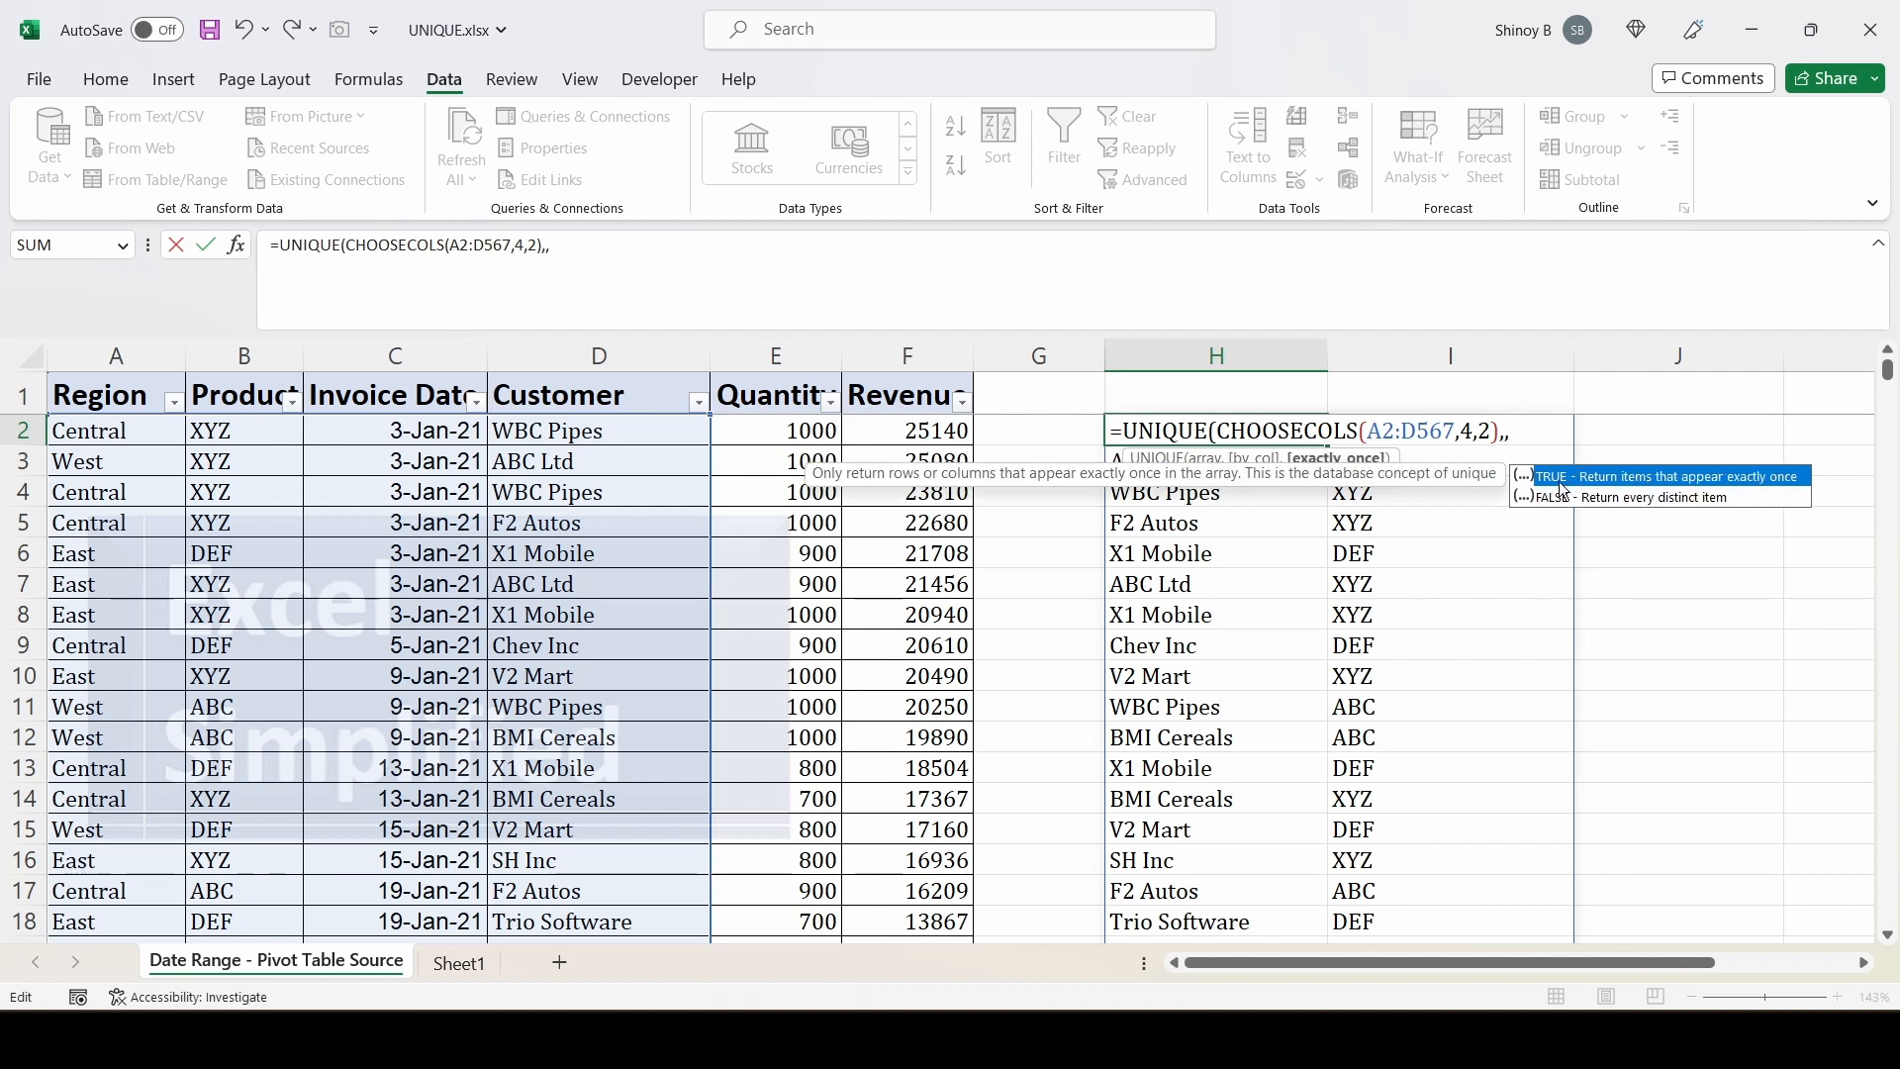
pyautogui.doubleClick(1700, 475)
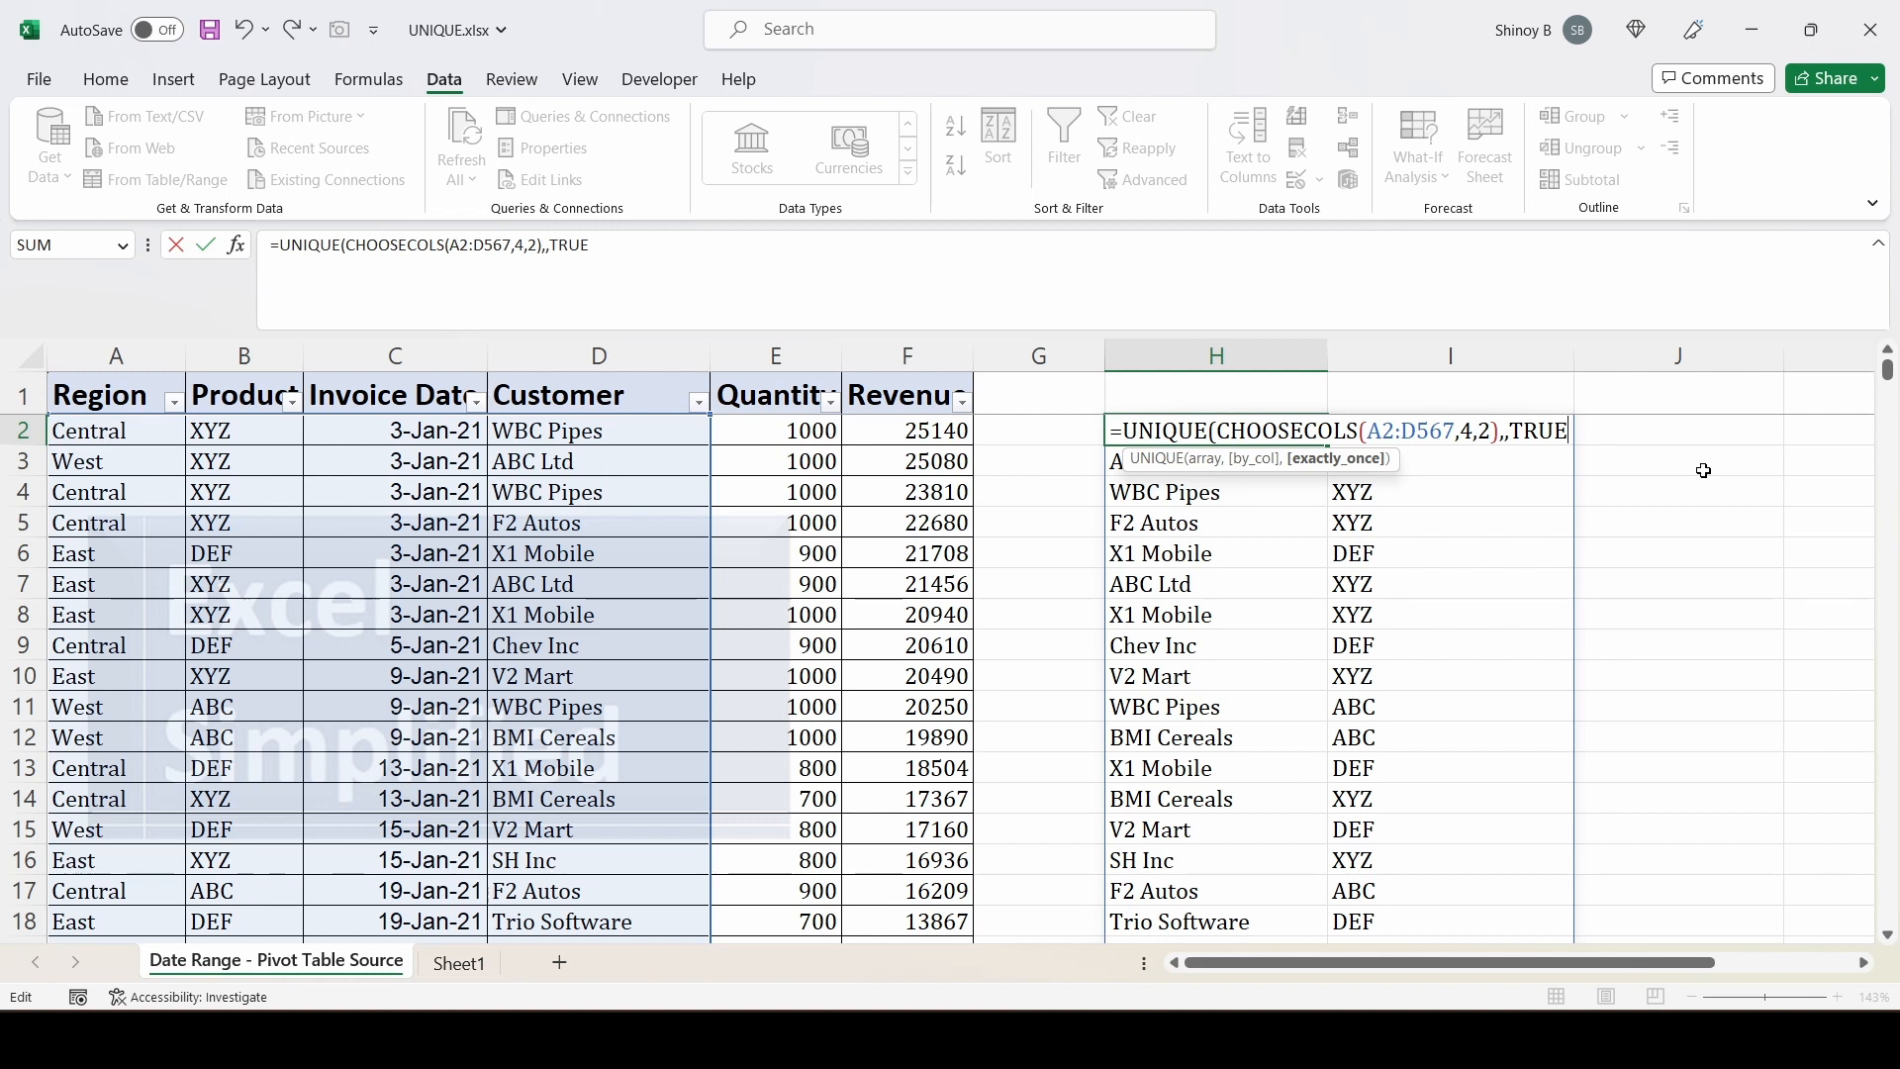
pyautogui.write(')')
pyautogui.press('Return')
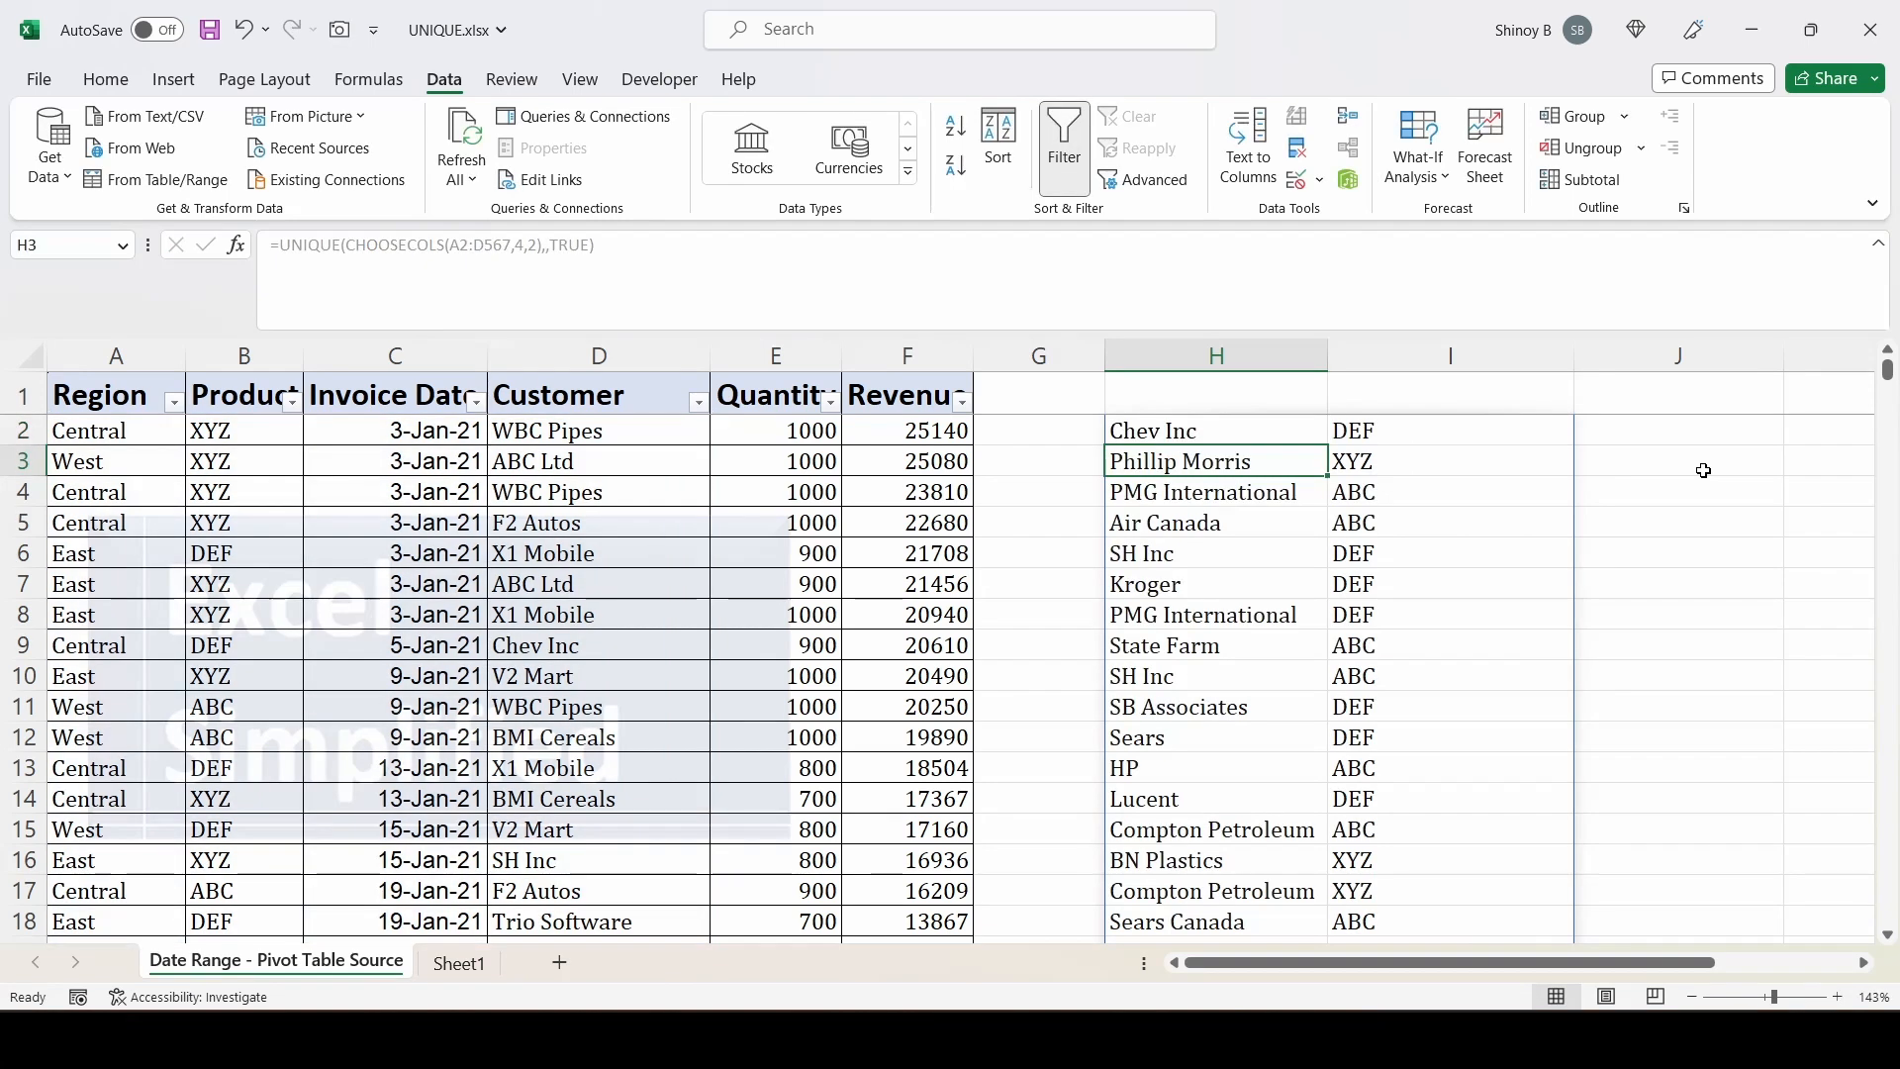
# Examine the Customer and Product combinations returned in columns H and I, starting with the first rows
pyautogui.moveTo(1168, 431); pyautogui.dragTo(1176, 495)
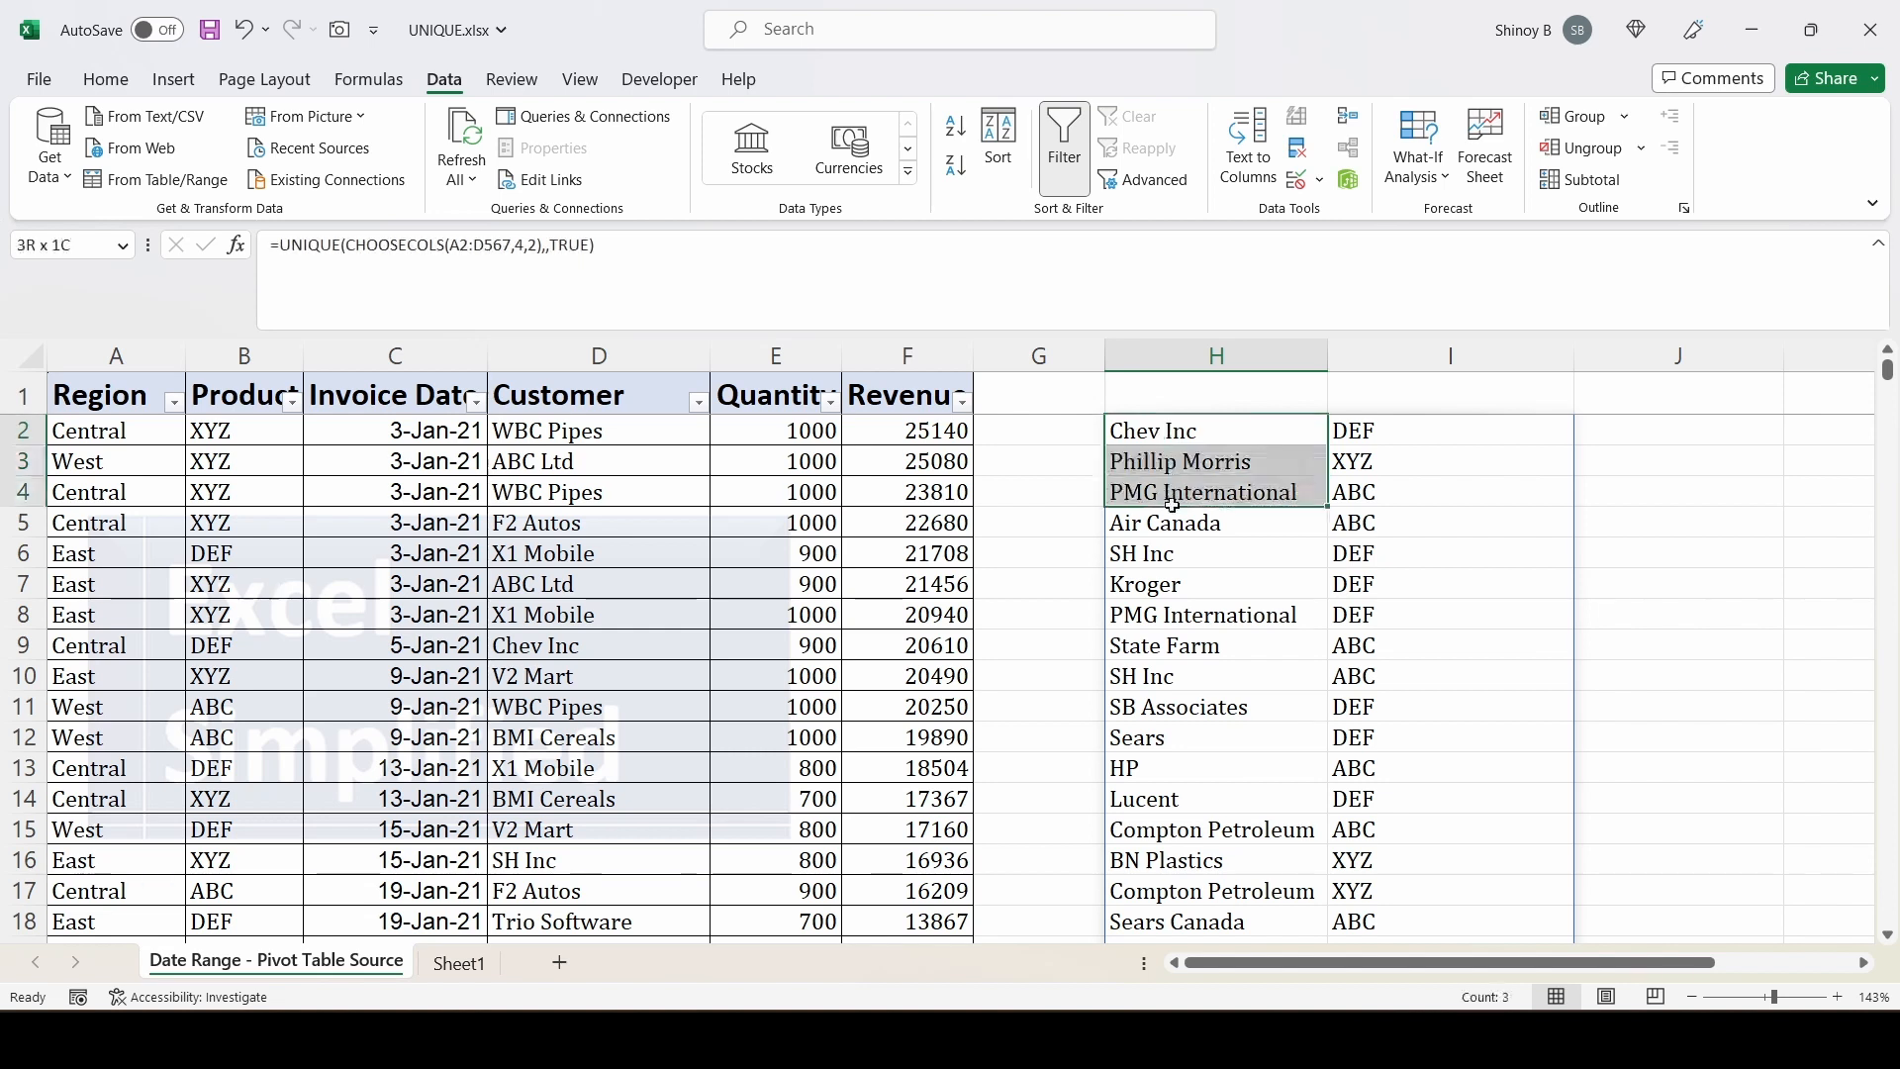
pyautogui.click(1164, 427)
pyautogui.click(1390, 432)
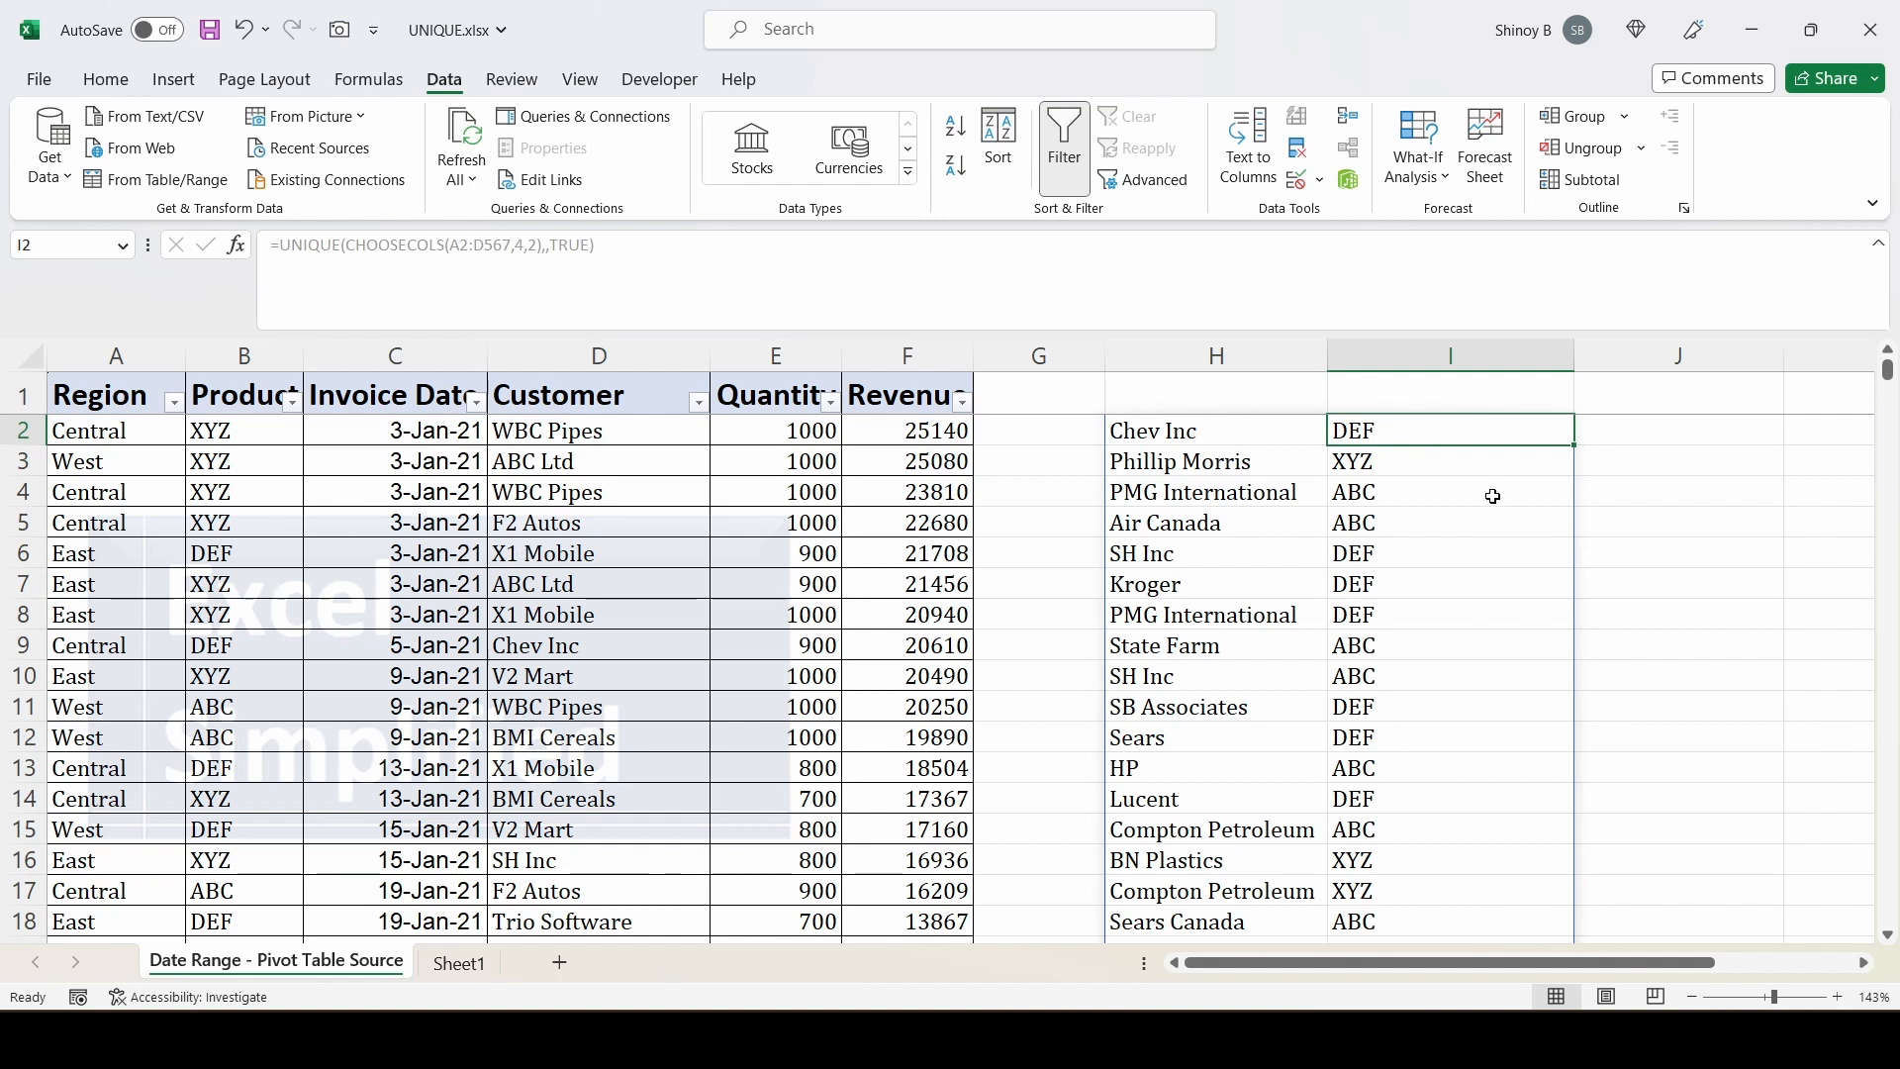
pyautogui.click(1232, 435)
pyautogui.click(1388, 434)
pyautogui.click(1377, 465)
# Try the H2 formula without the TRUE exactly_once argument, as =UNIQUE(CHOOSECOLS(A2:D567,4,2),,)
pyautogui.click(1155, 432)
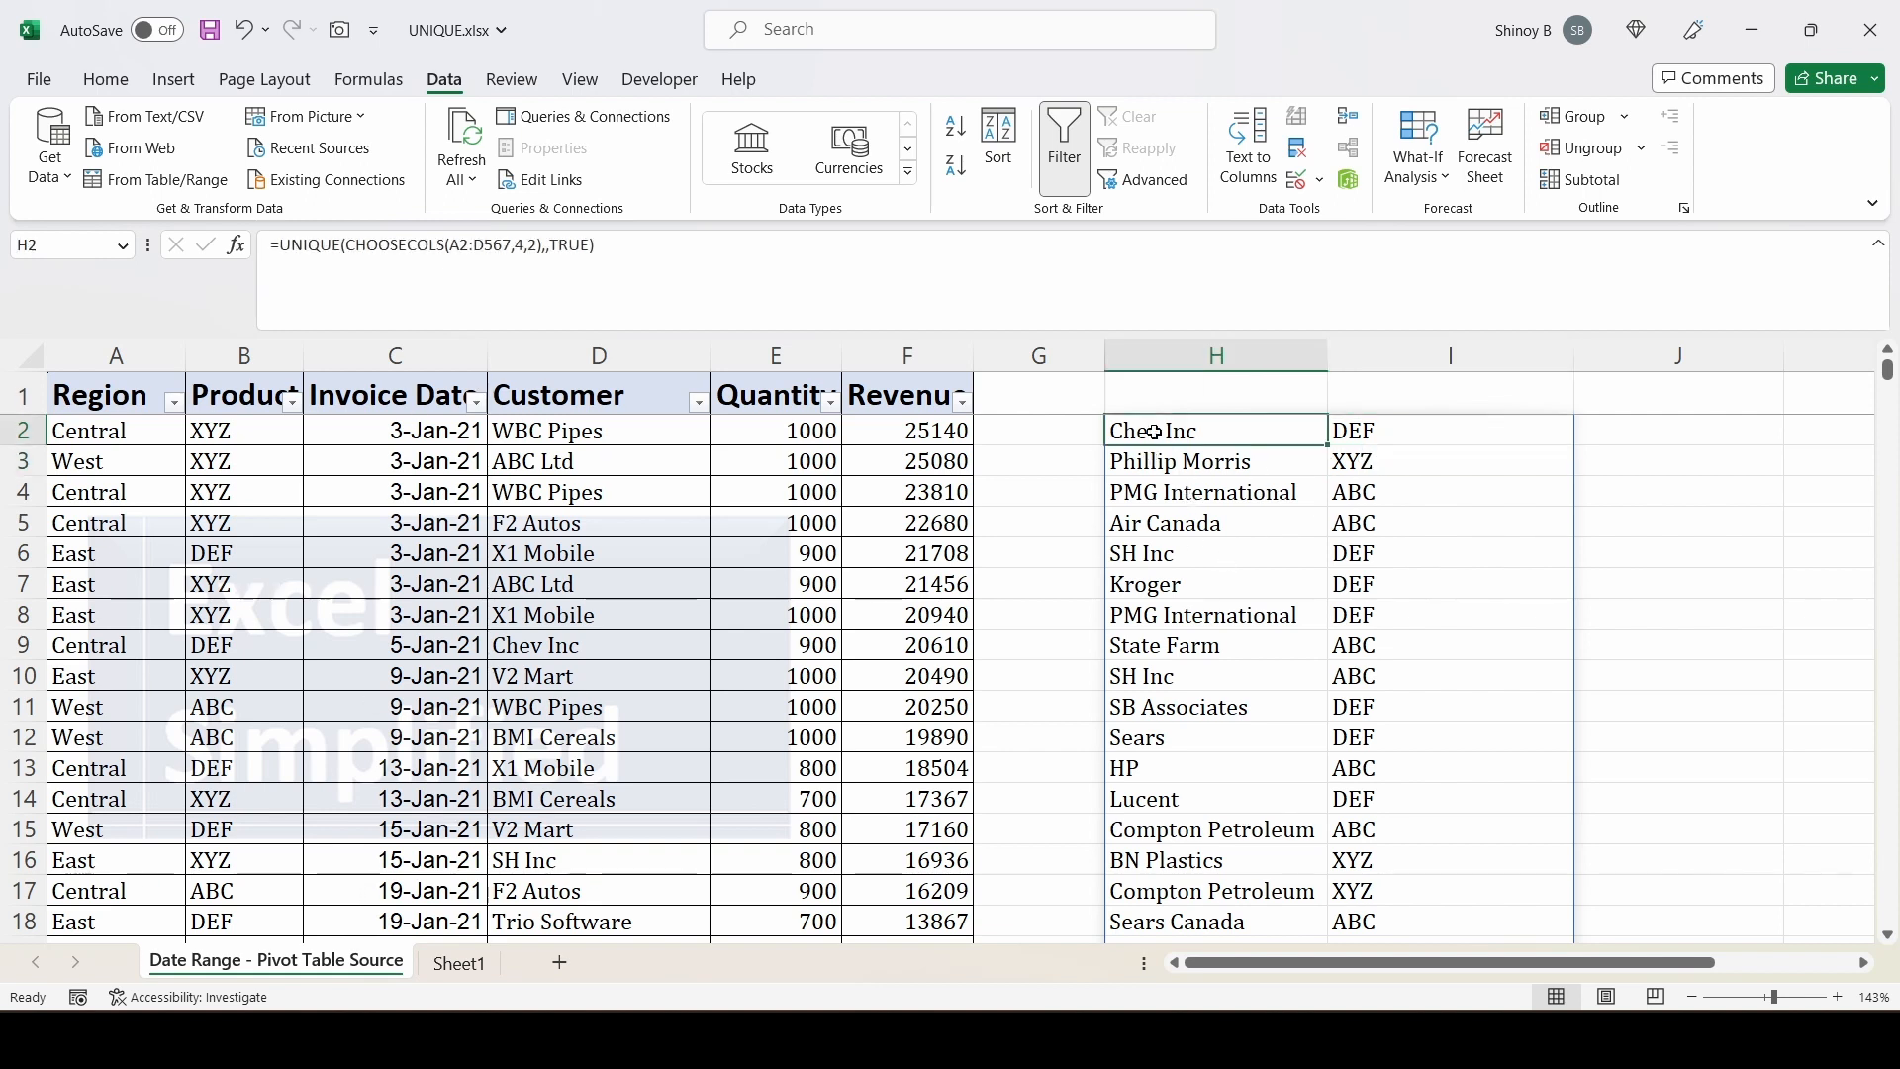
pyautogui.doubleClick(1155, 432)
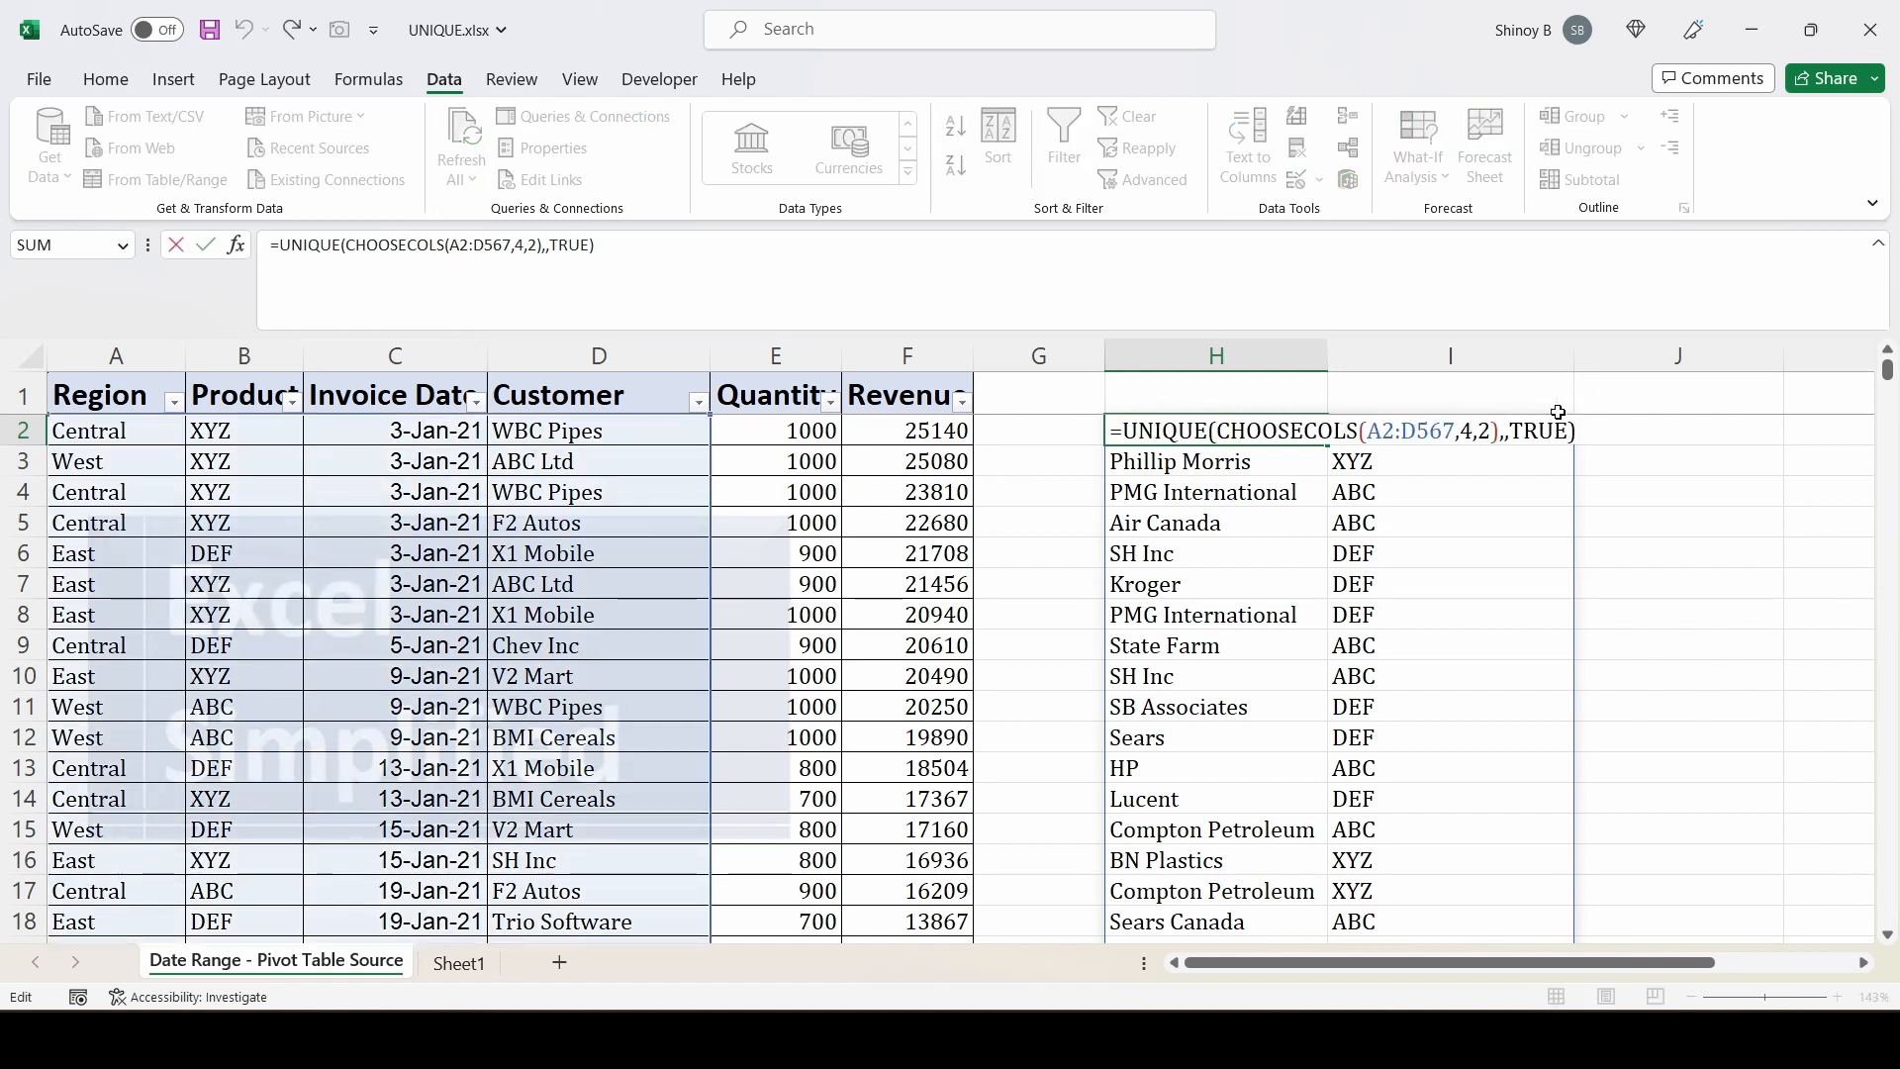
pyautogui.moveTo(1511, 433); pyautogui.dragTo(1570, 433)
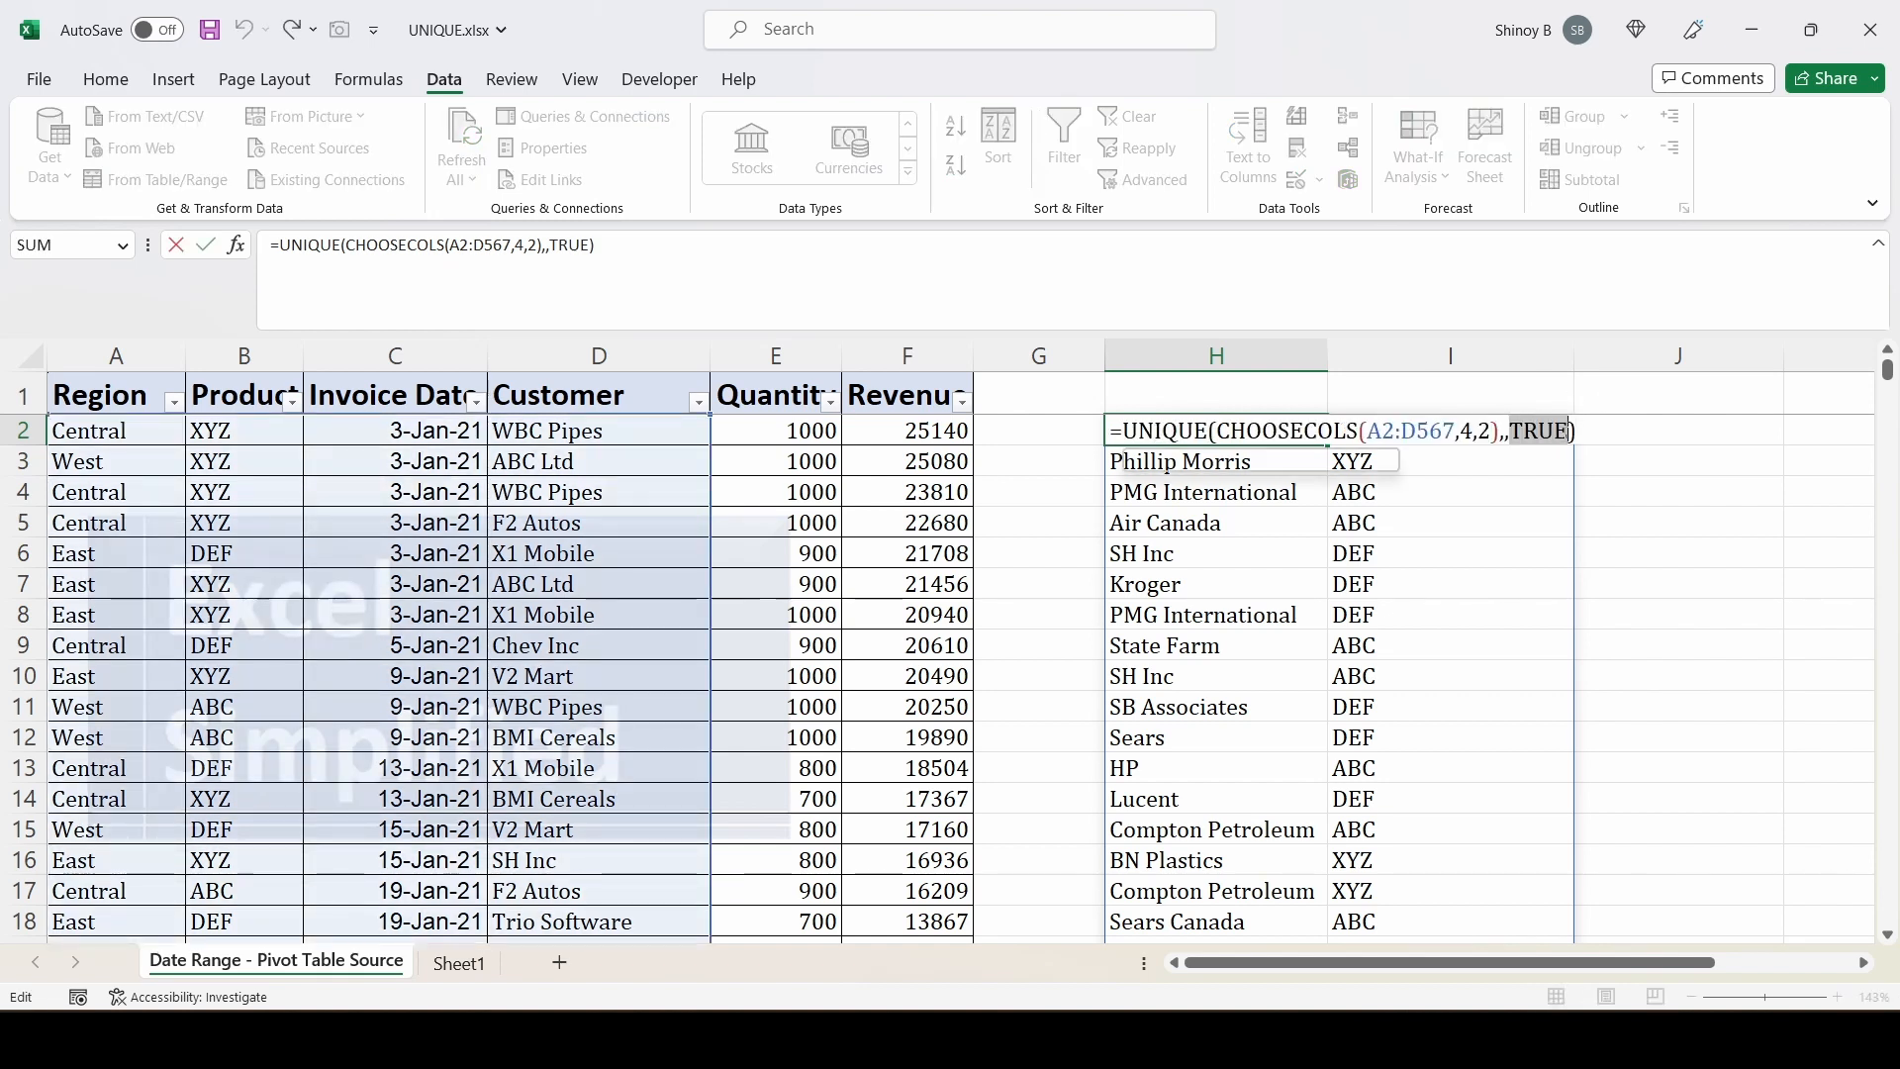
pyautogui.press('BackSpace')
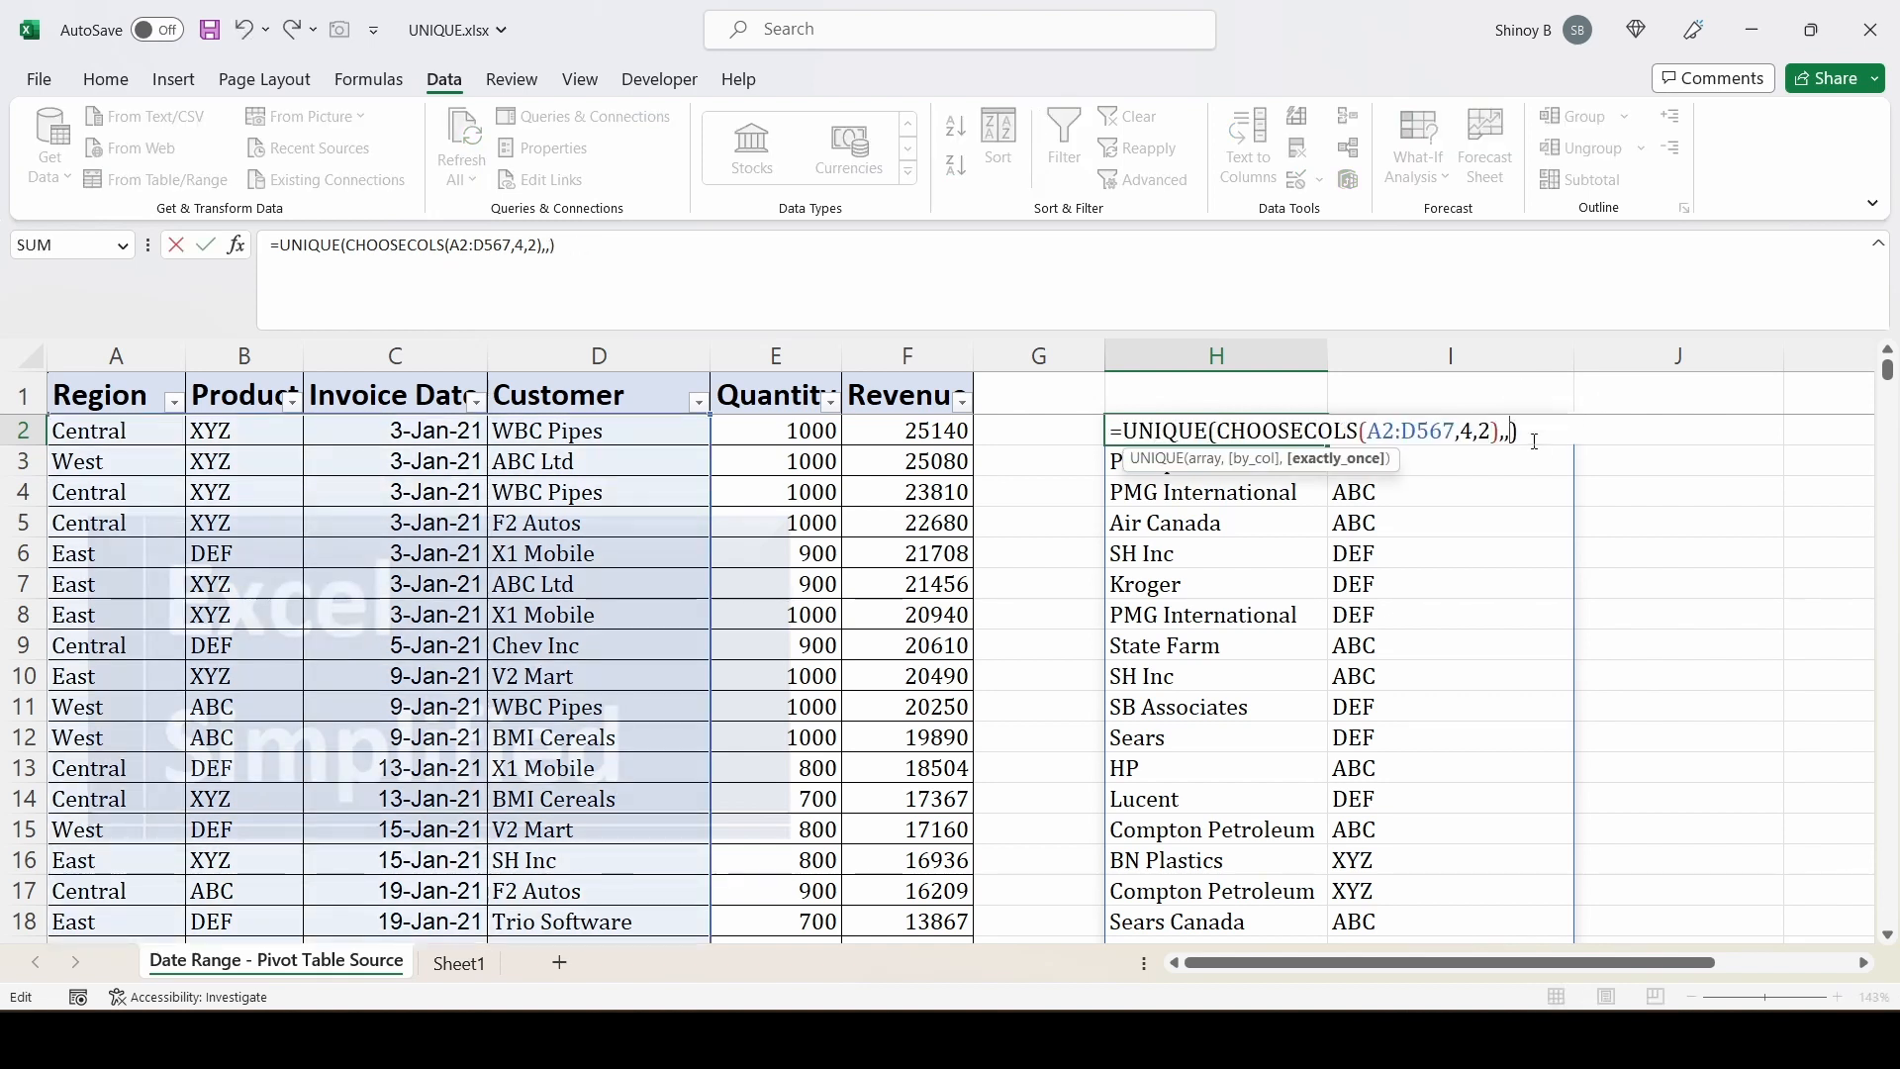
pyautogui.press('Return')
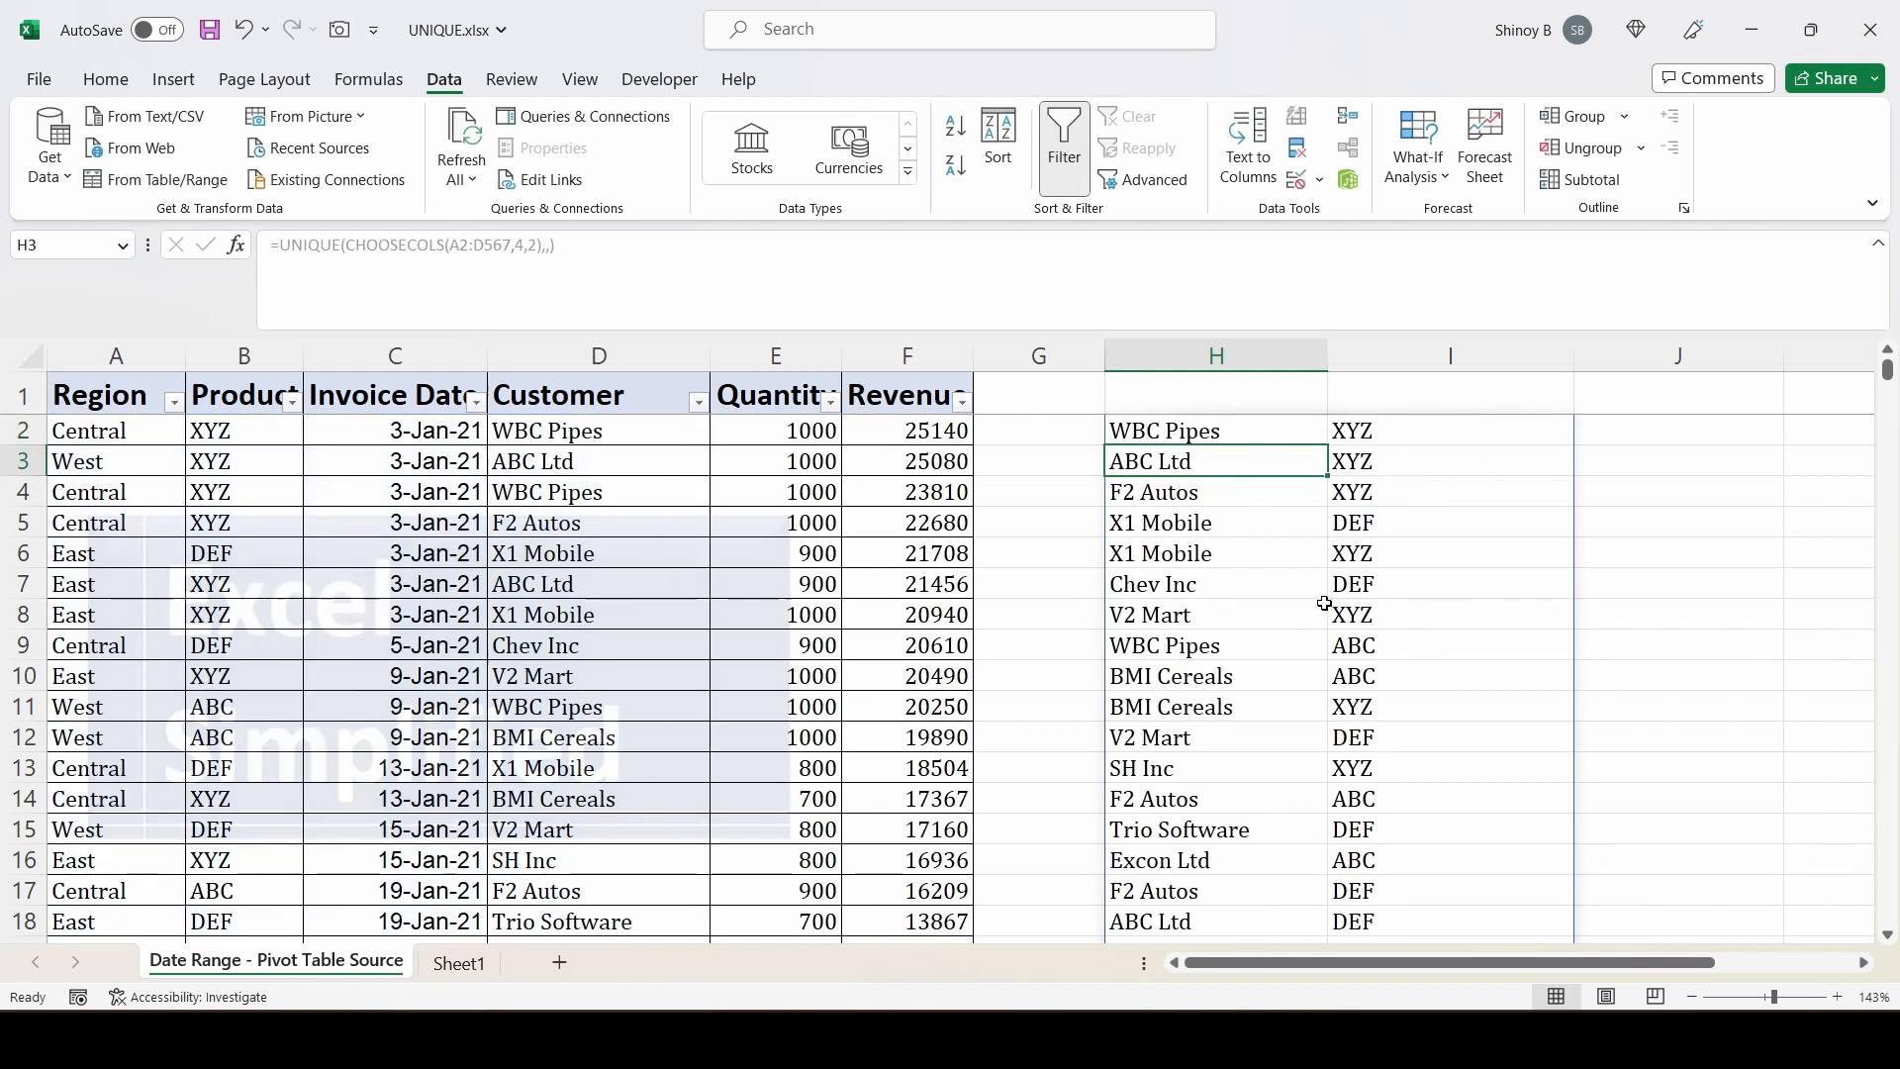
# Wrap the H2 formula in SORT so it reads =SORT(UNIQUE(CHOOSECOLS(A2:D567,4,2),,TRUE))
pyautogui.click(1177, 432)
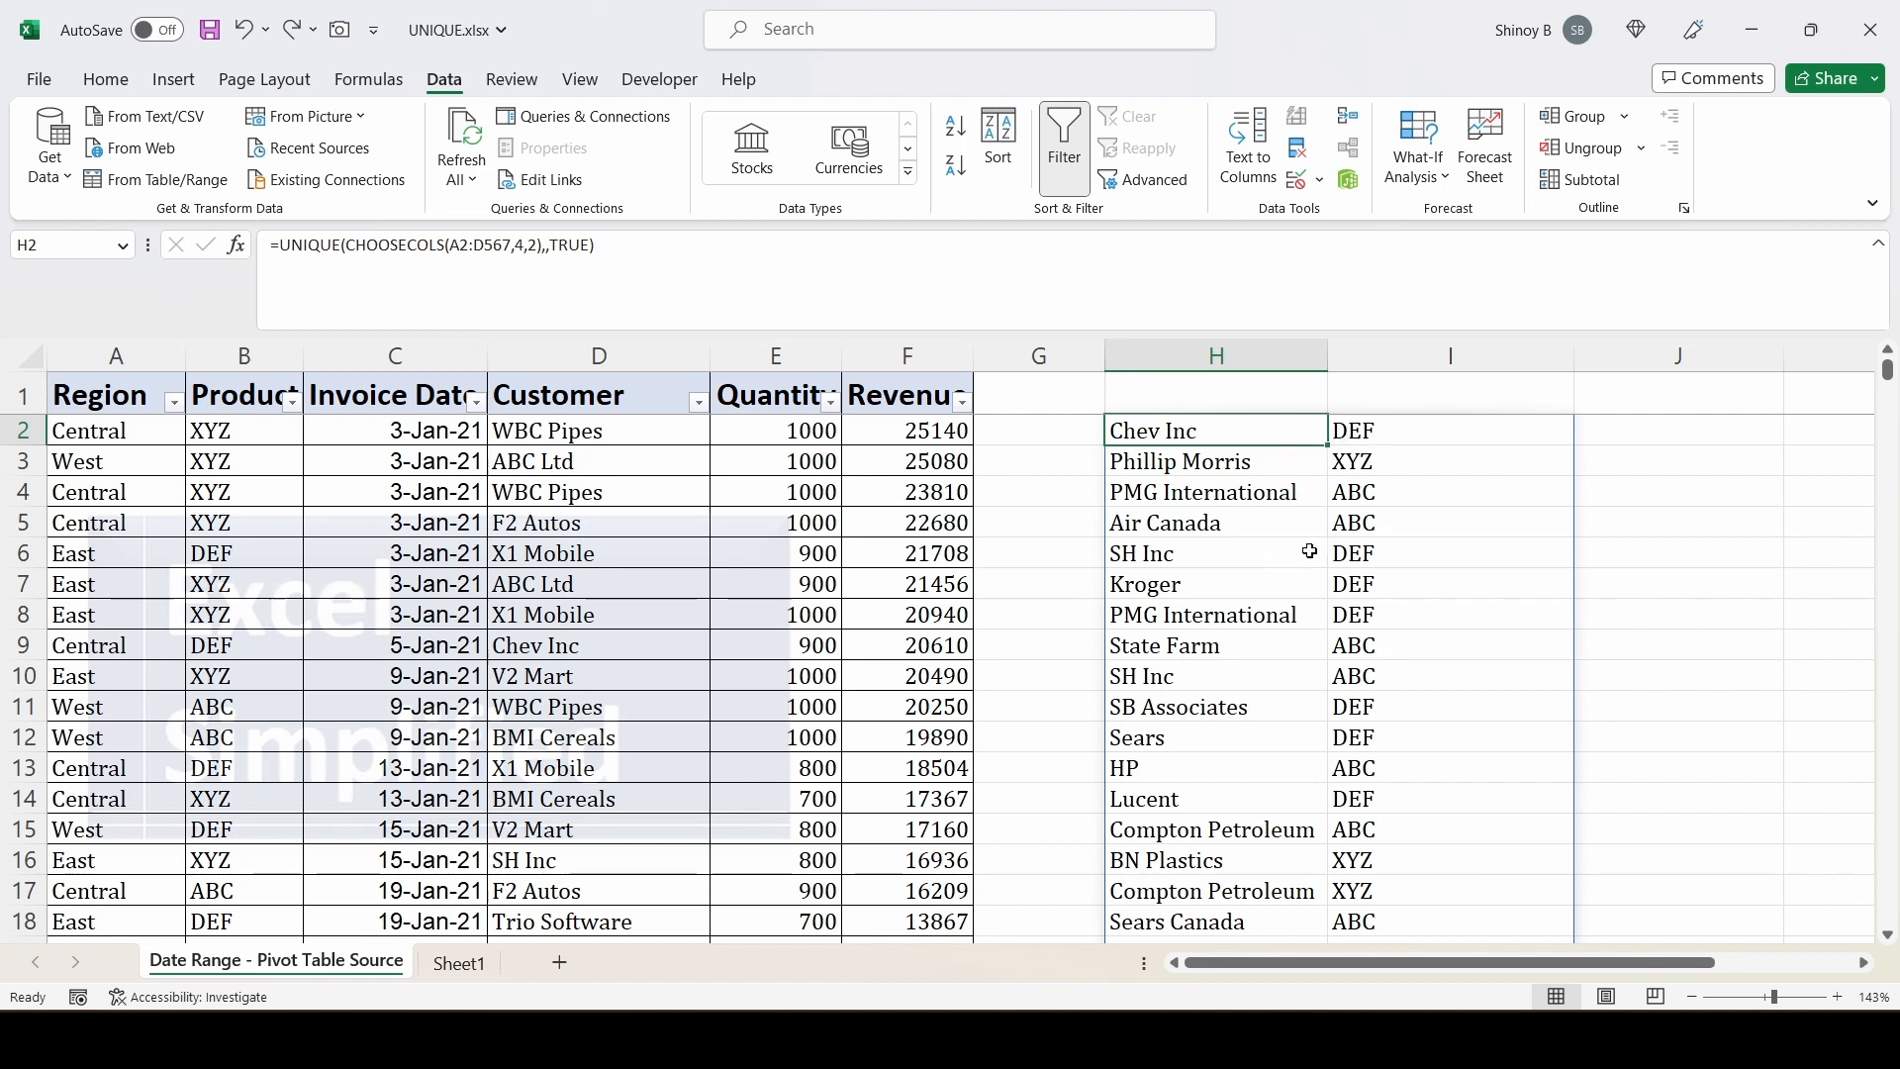
pyautogui.press('F2')
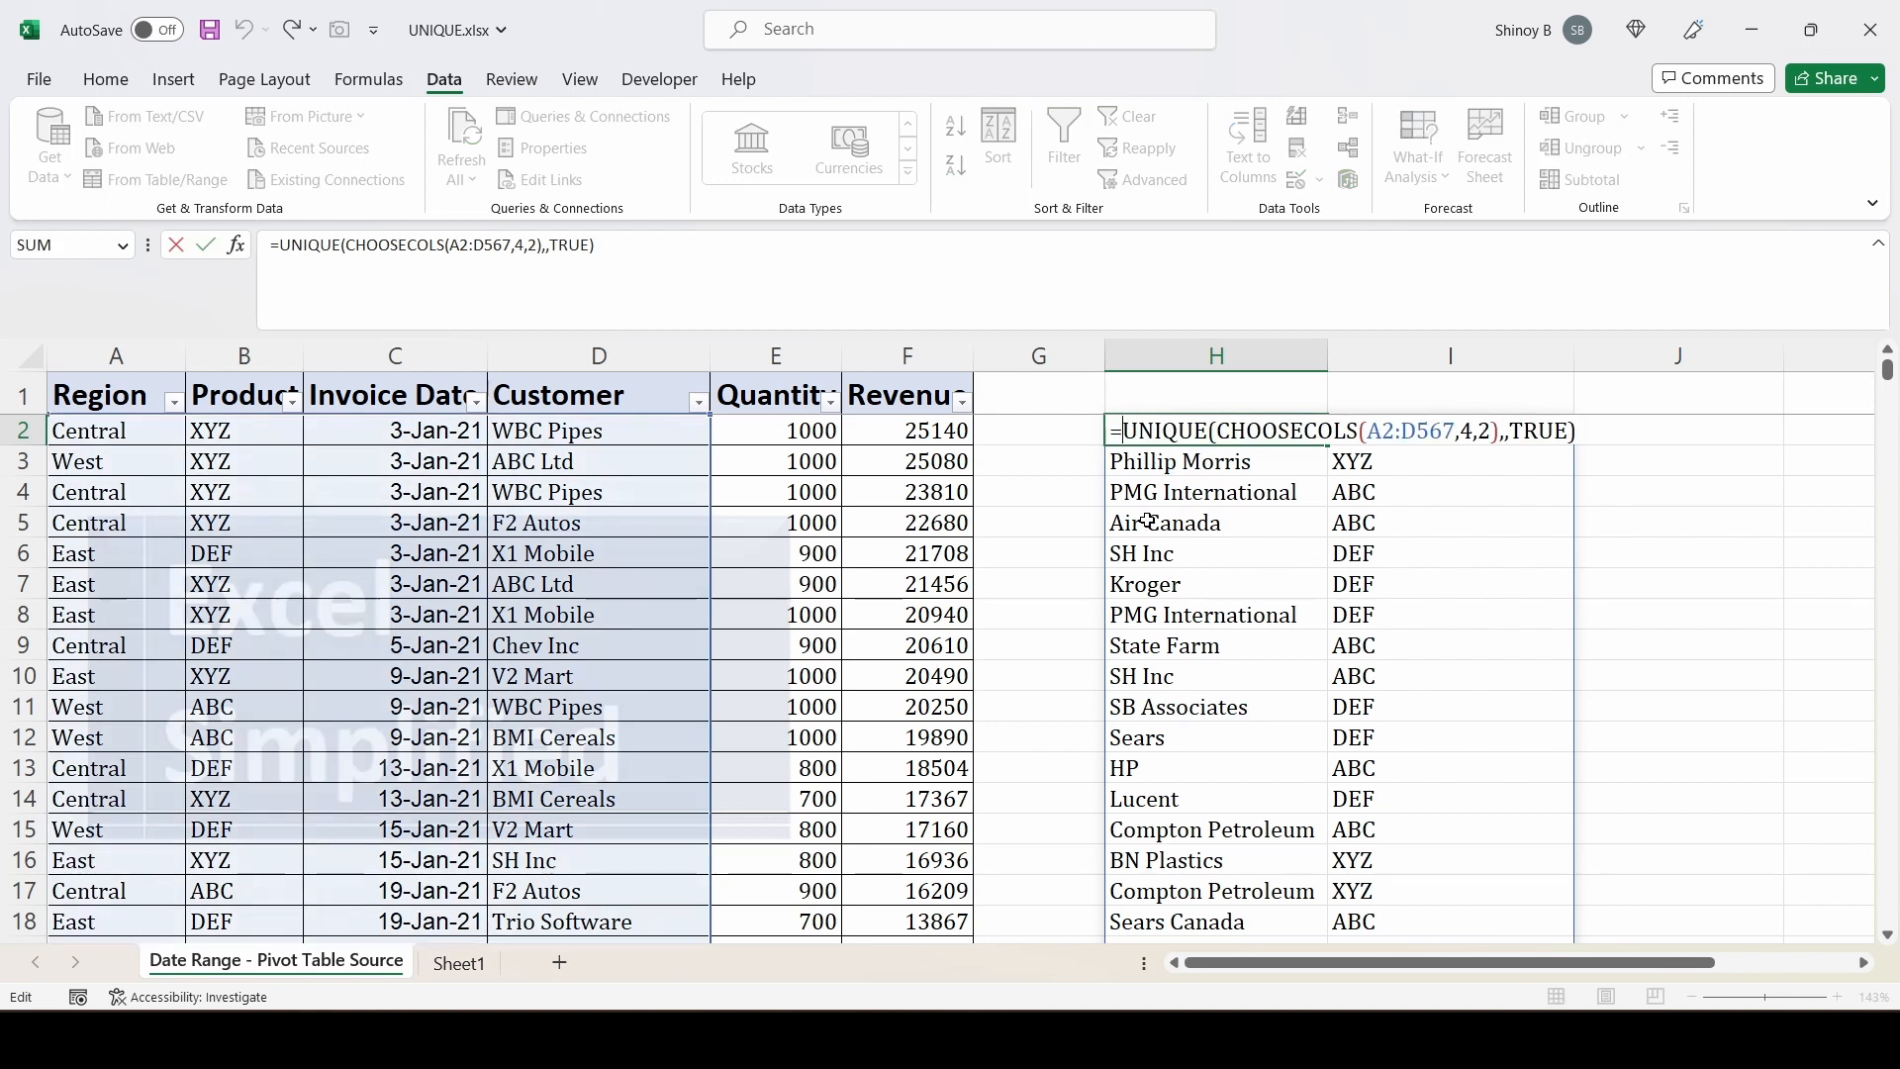
pyautogui.click(1120, 431)
pyautogui.write('SORT(')
pyautogui.click(1652, 432)
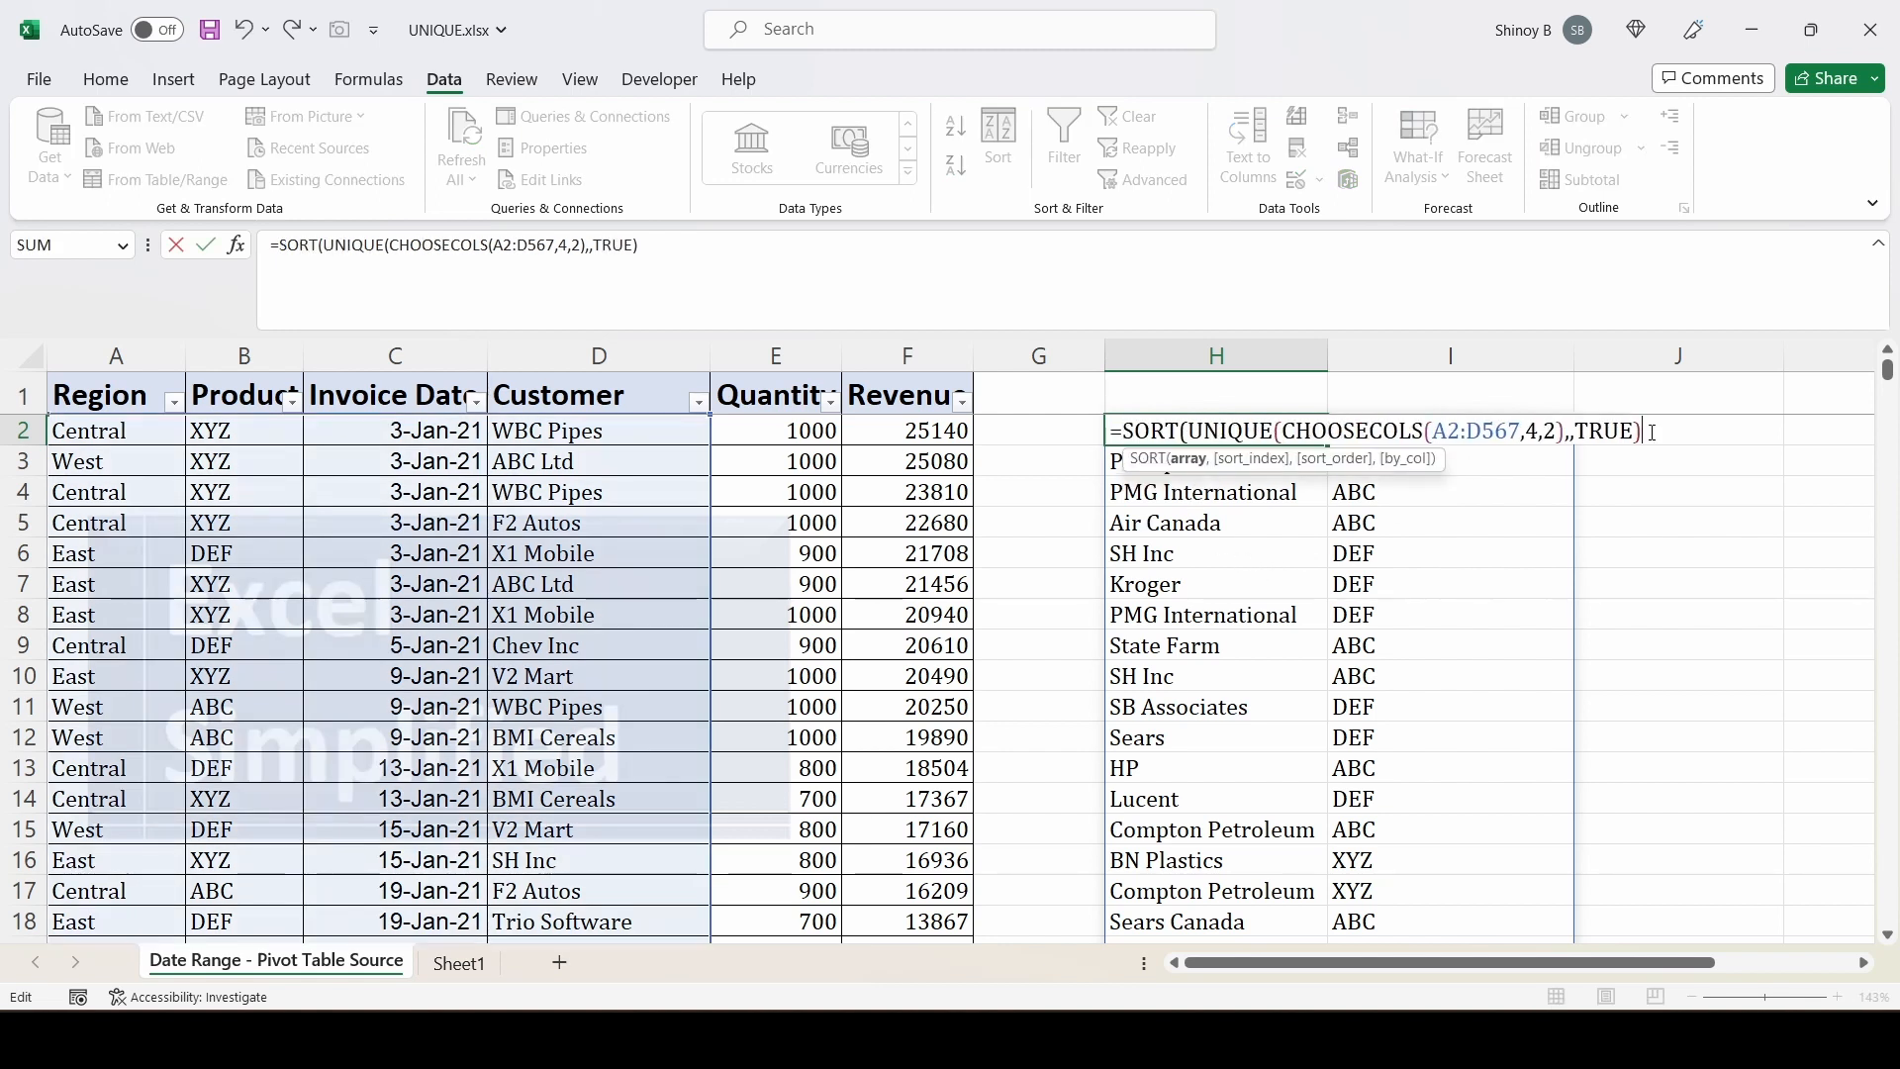
pyautogui.write(')')
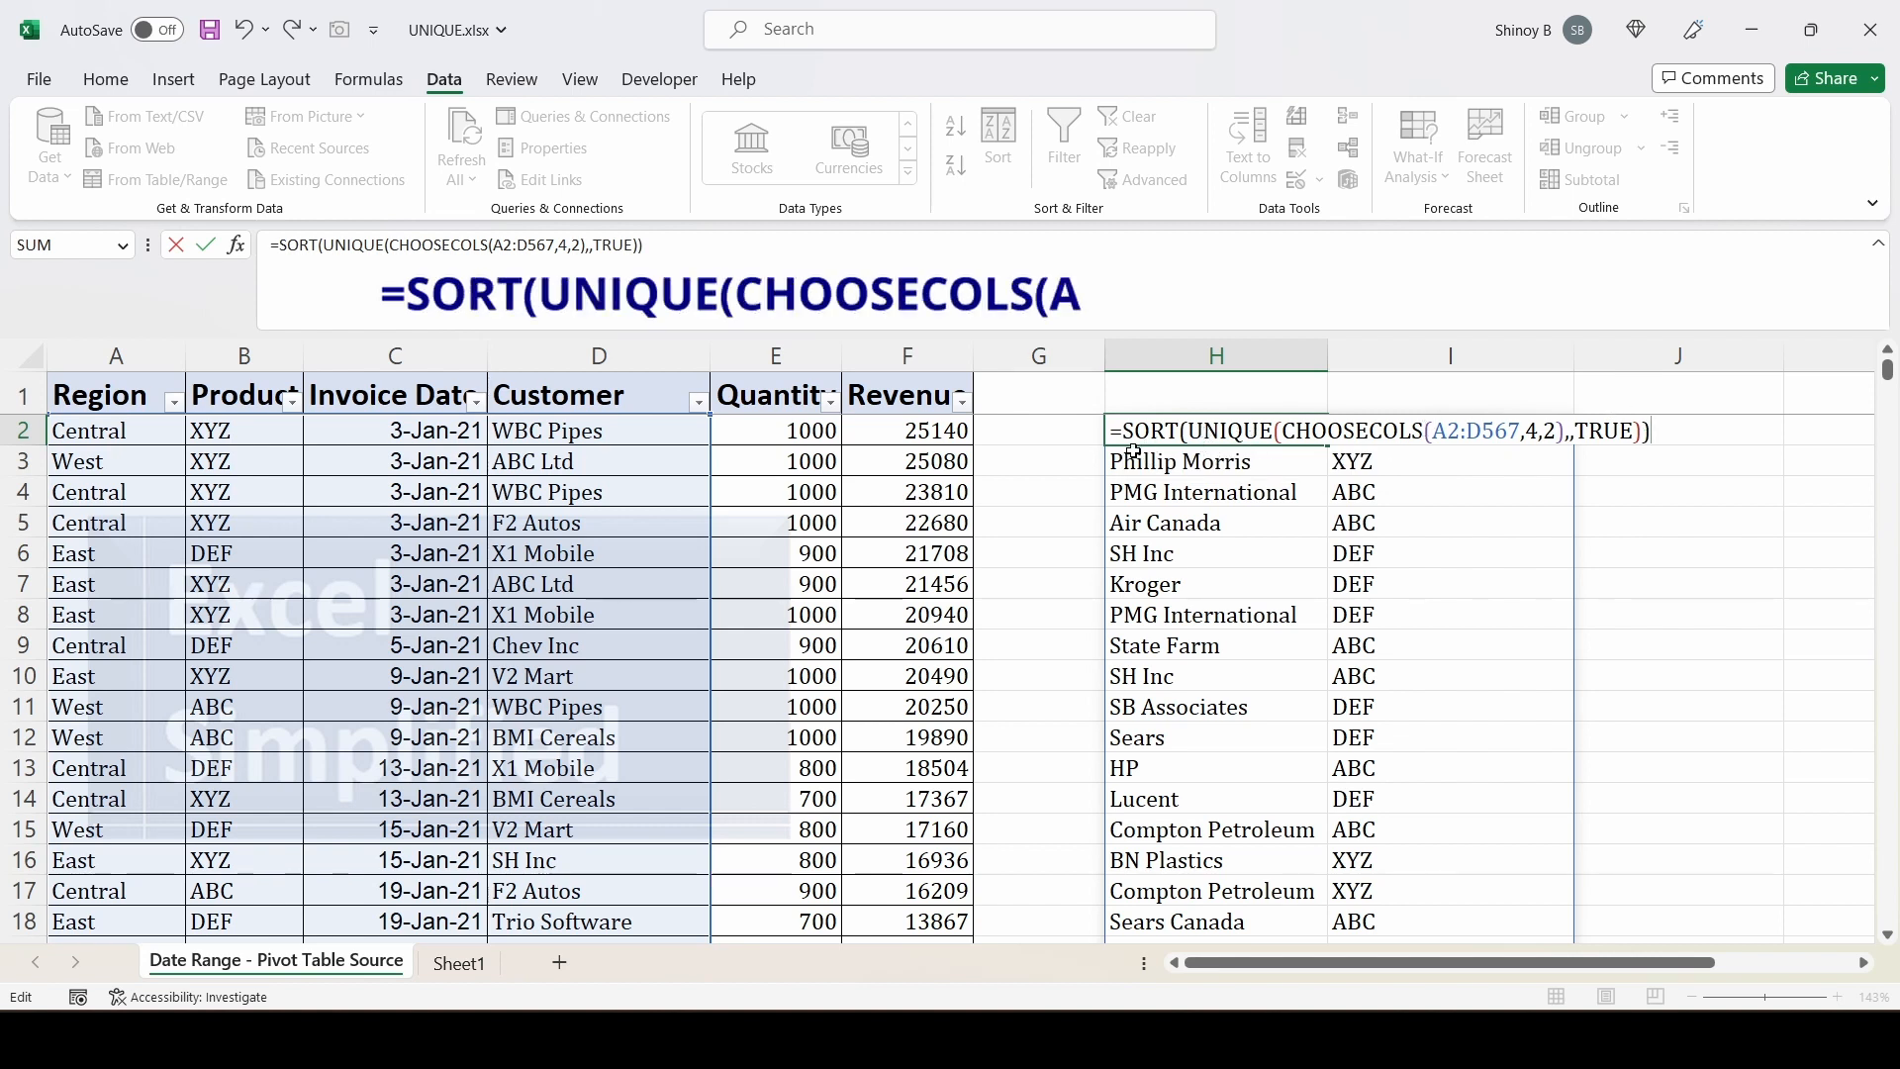
pyautogui.press('Return')
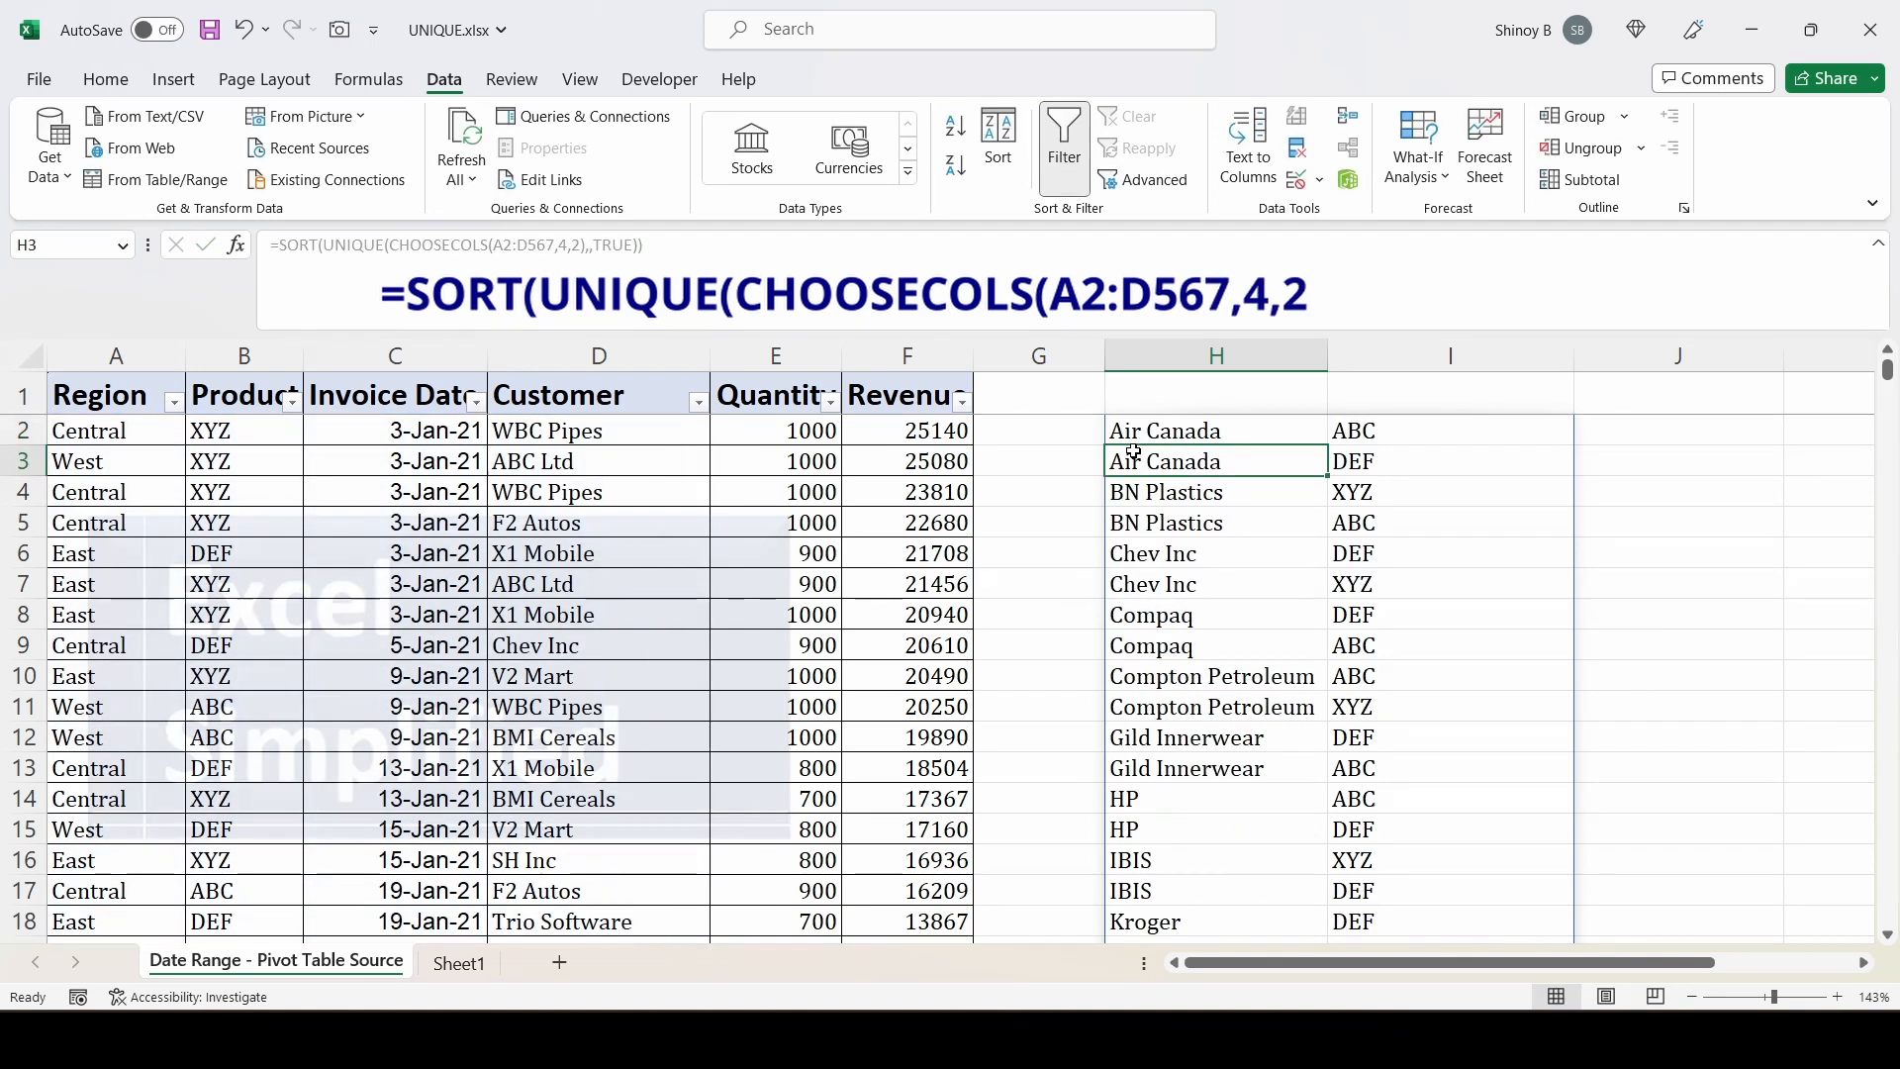
# Examine the sorted Customer and Product combinations in columns H and I, comparing the products listed for each repeated customer
pyautogui.click(1162, 427)
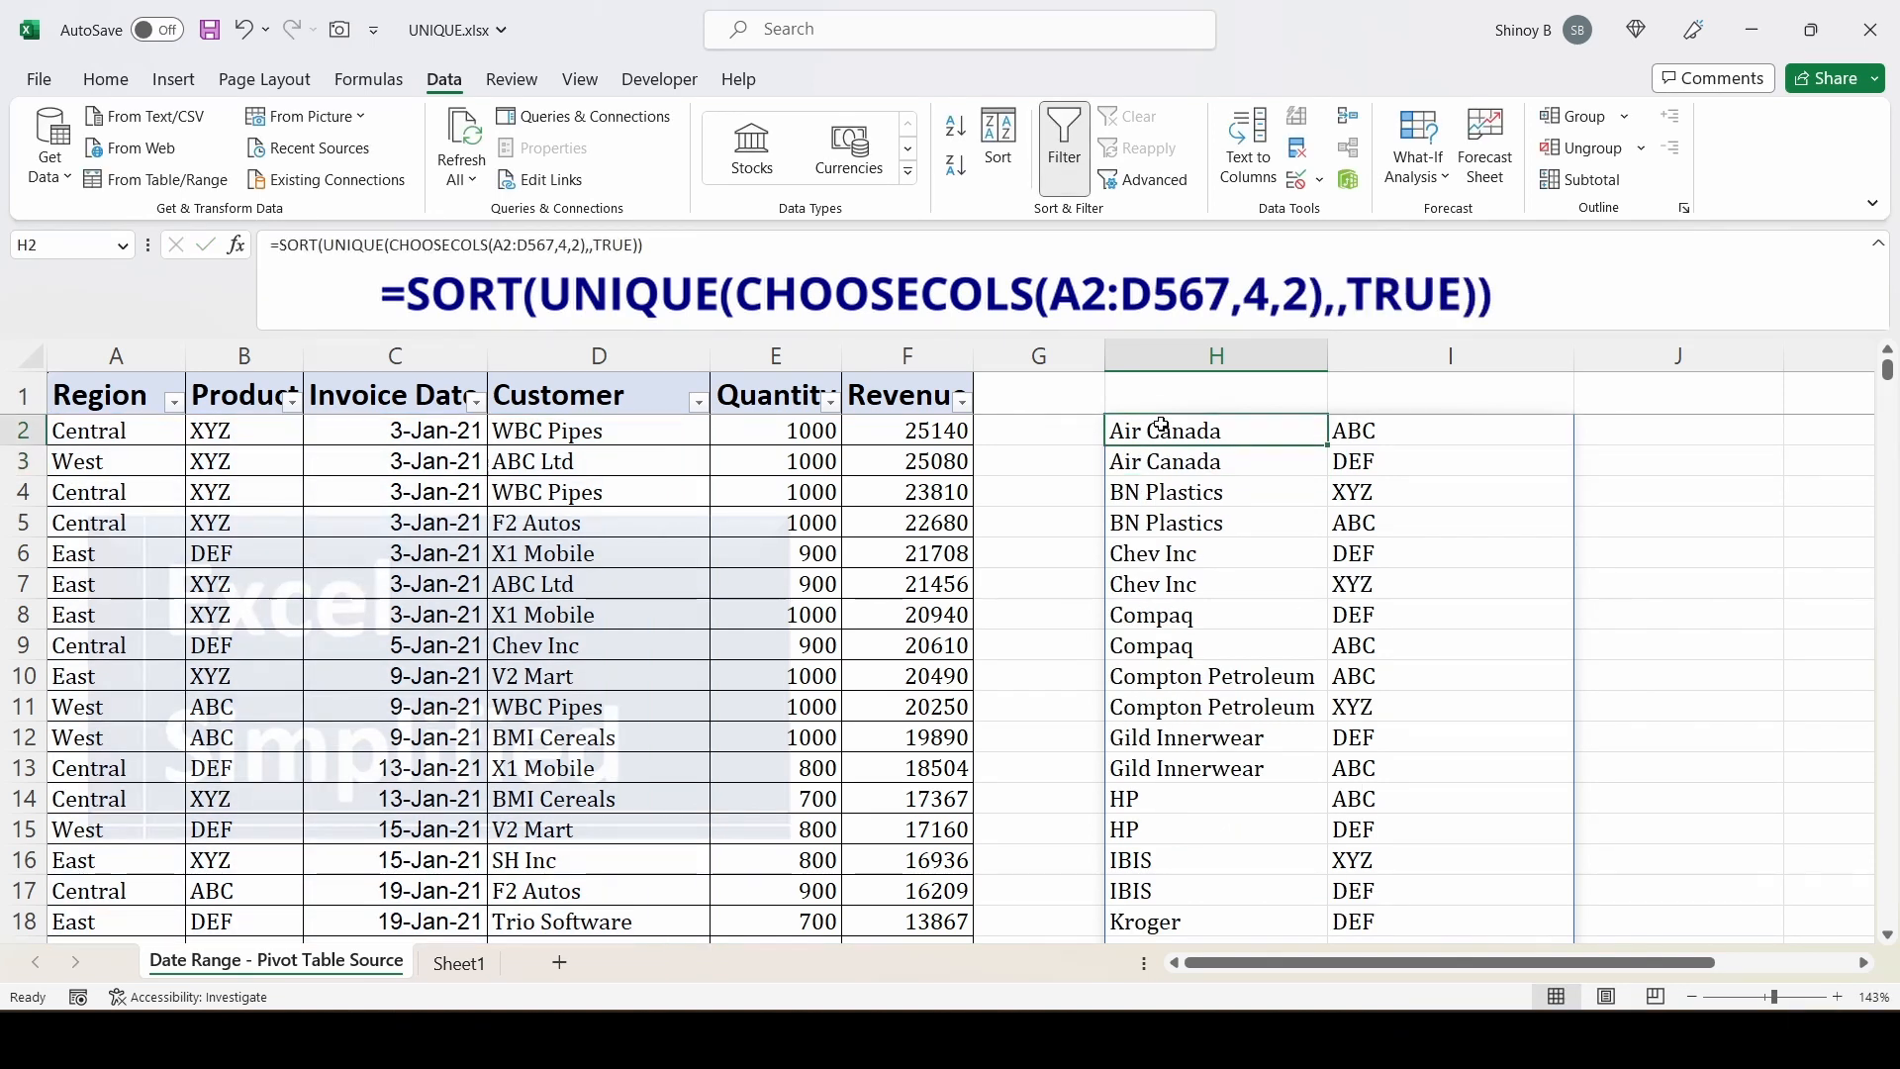
pyautogui.click(1384, 434)
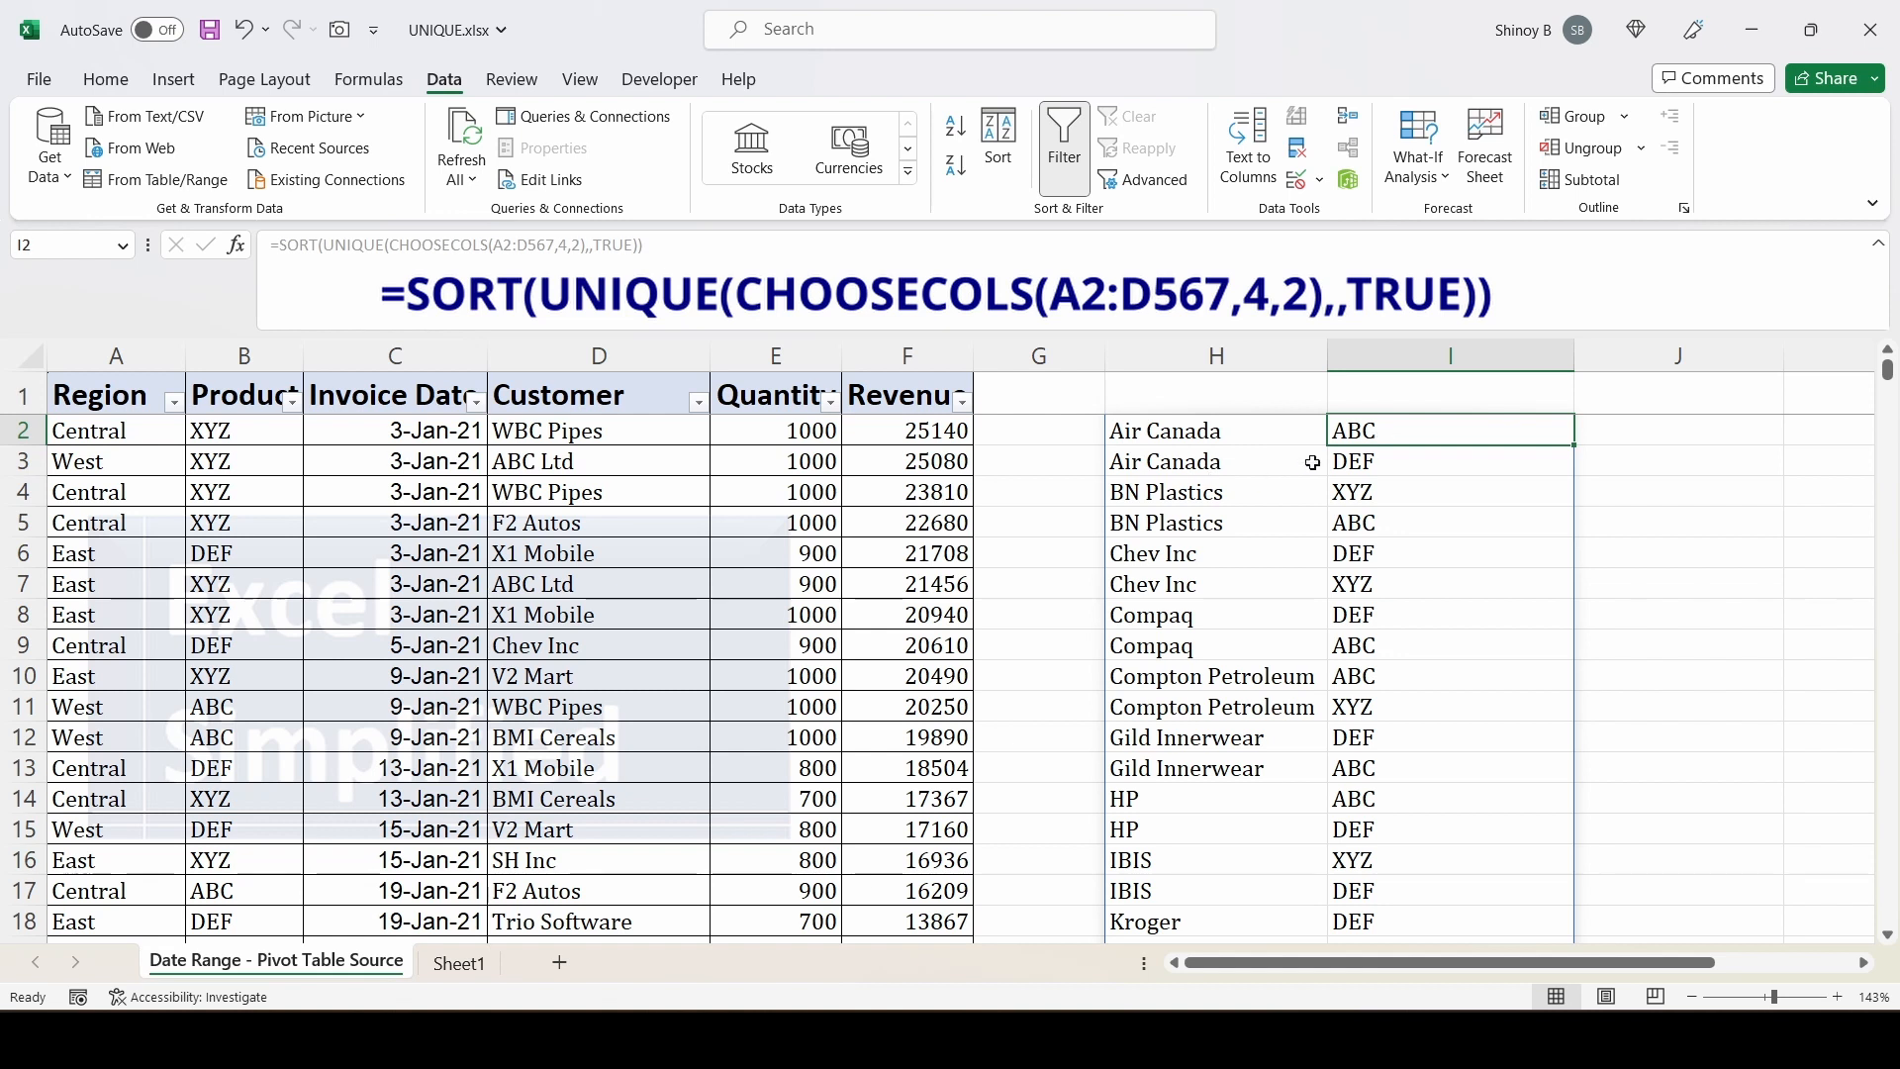
pyautogui.click(1381, 465)
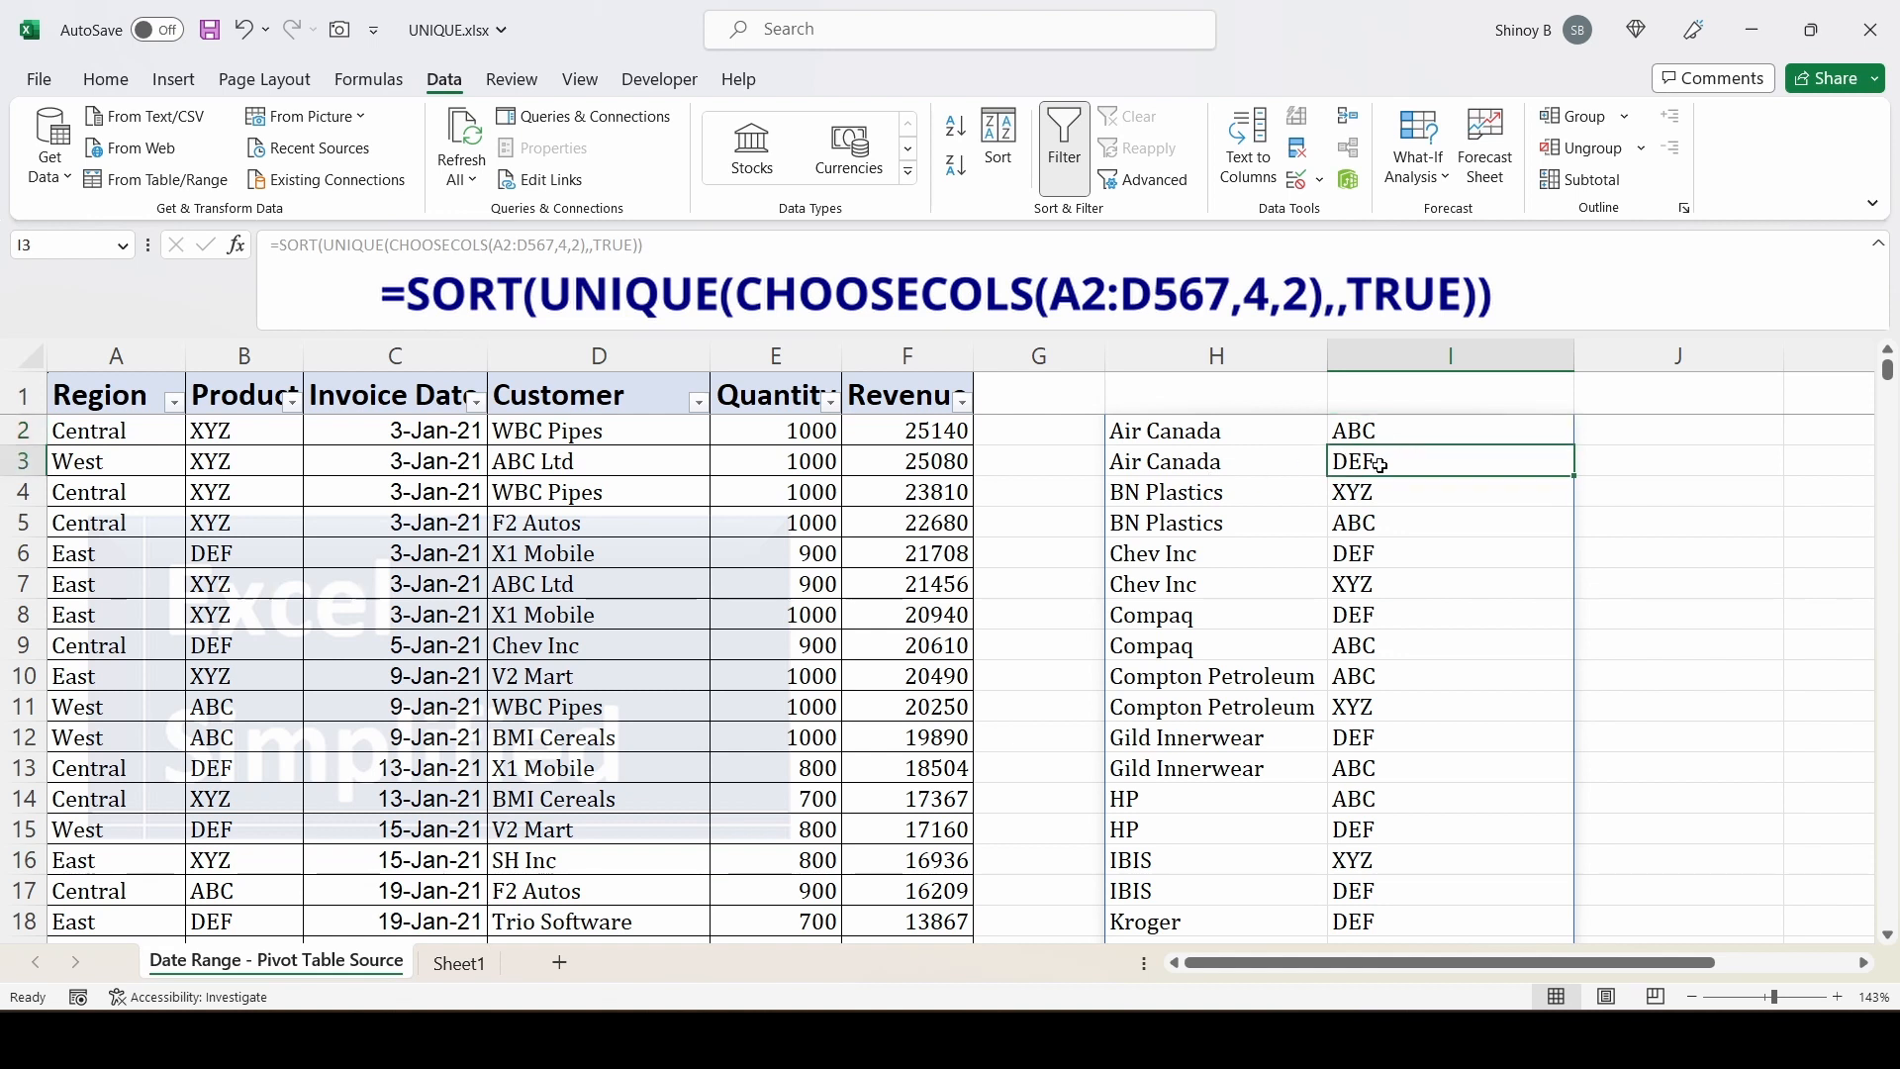
pyautogui.click(1169, 492)
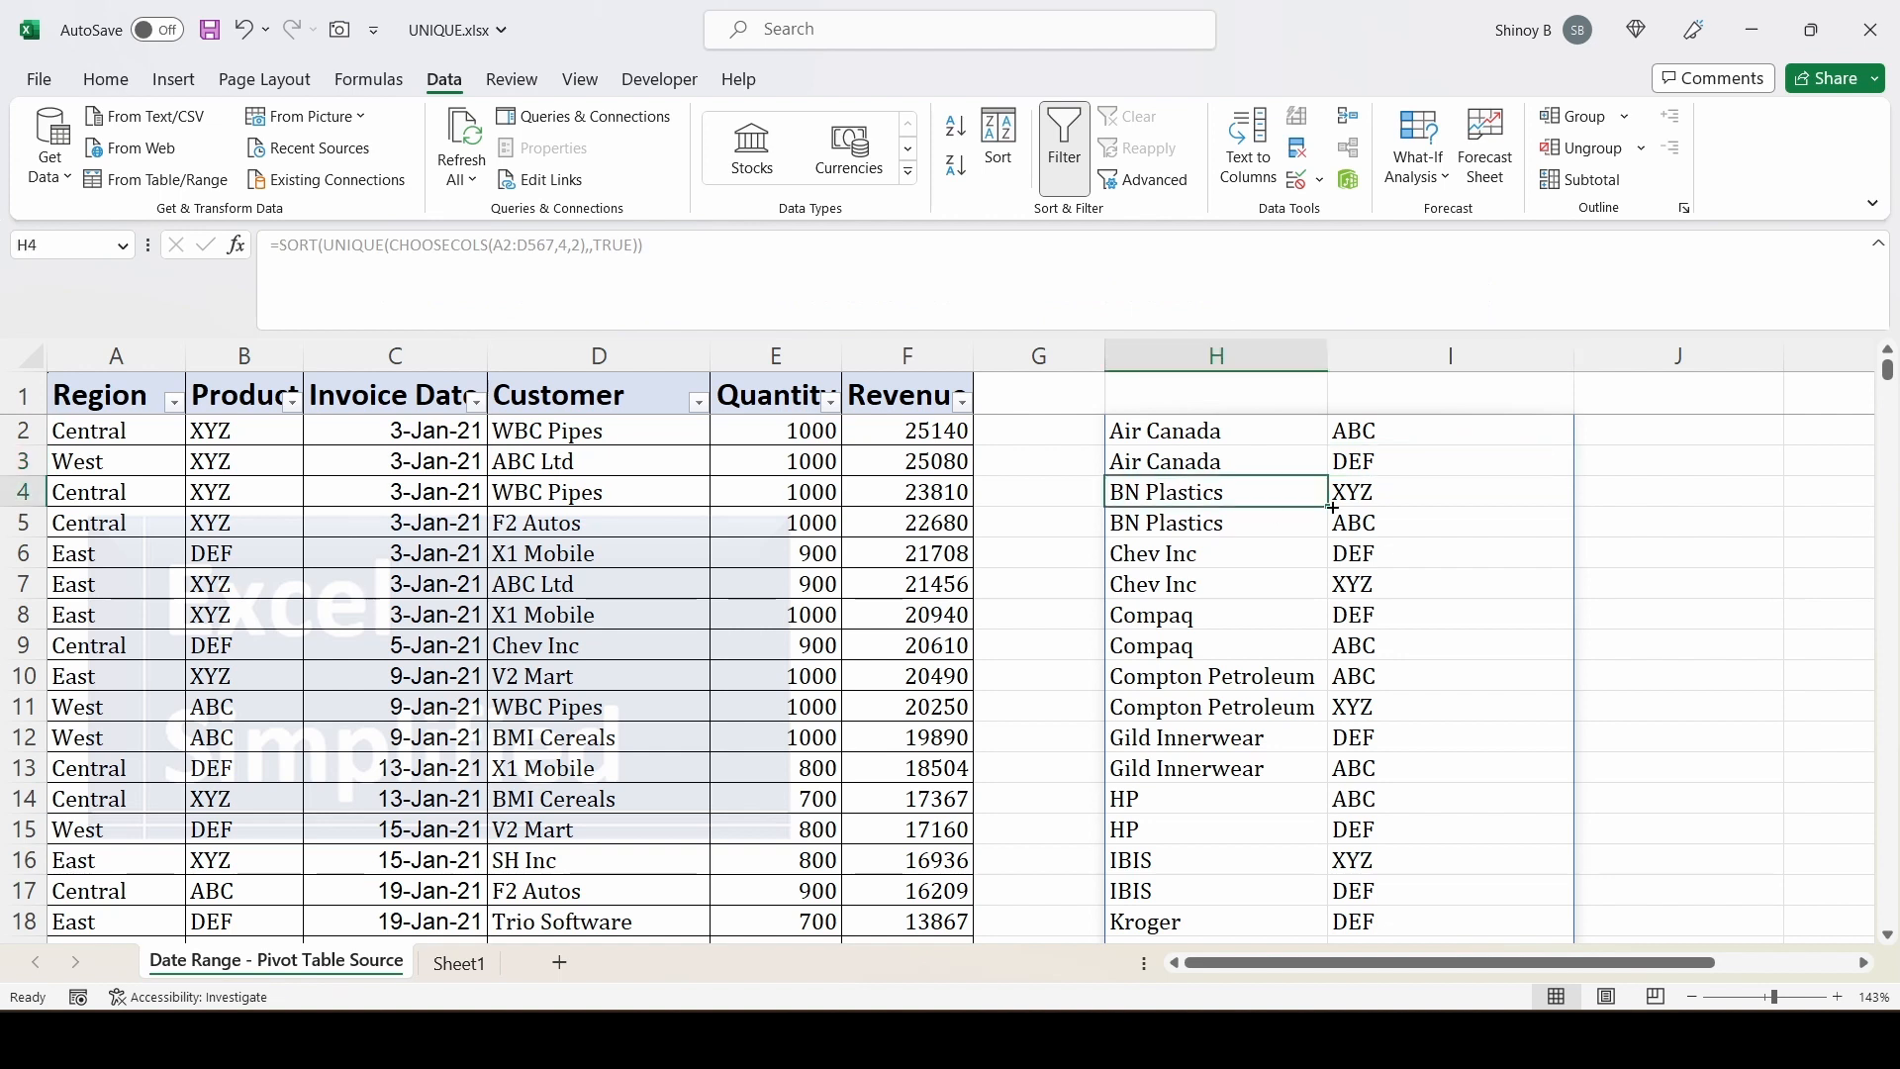
pyautogui.click(1379, 489)
pyautogui.click(1369, 519)
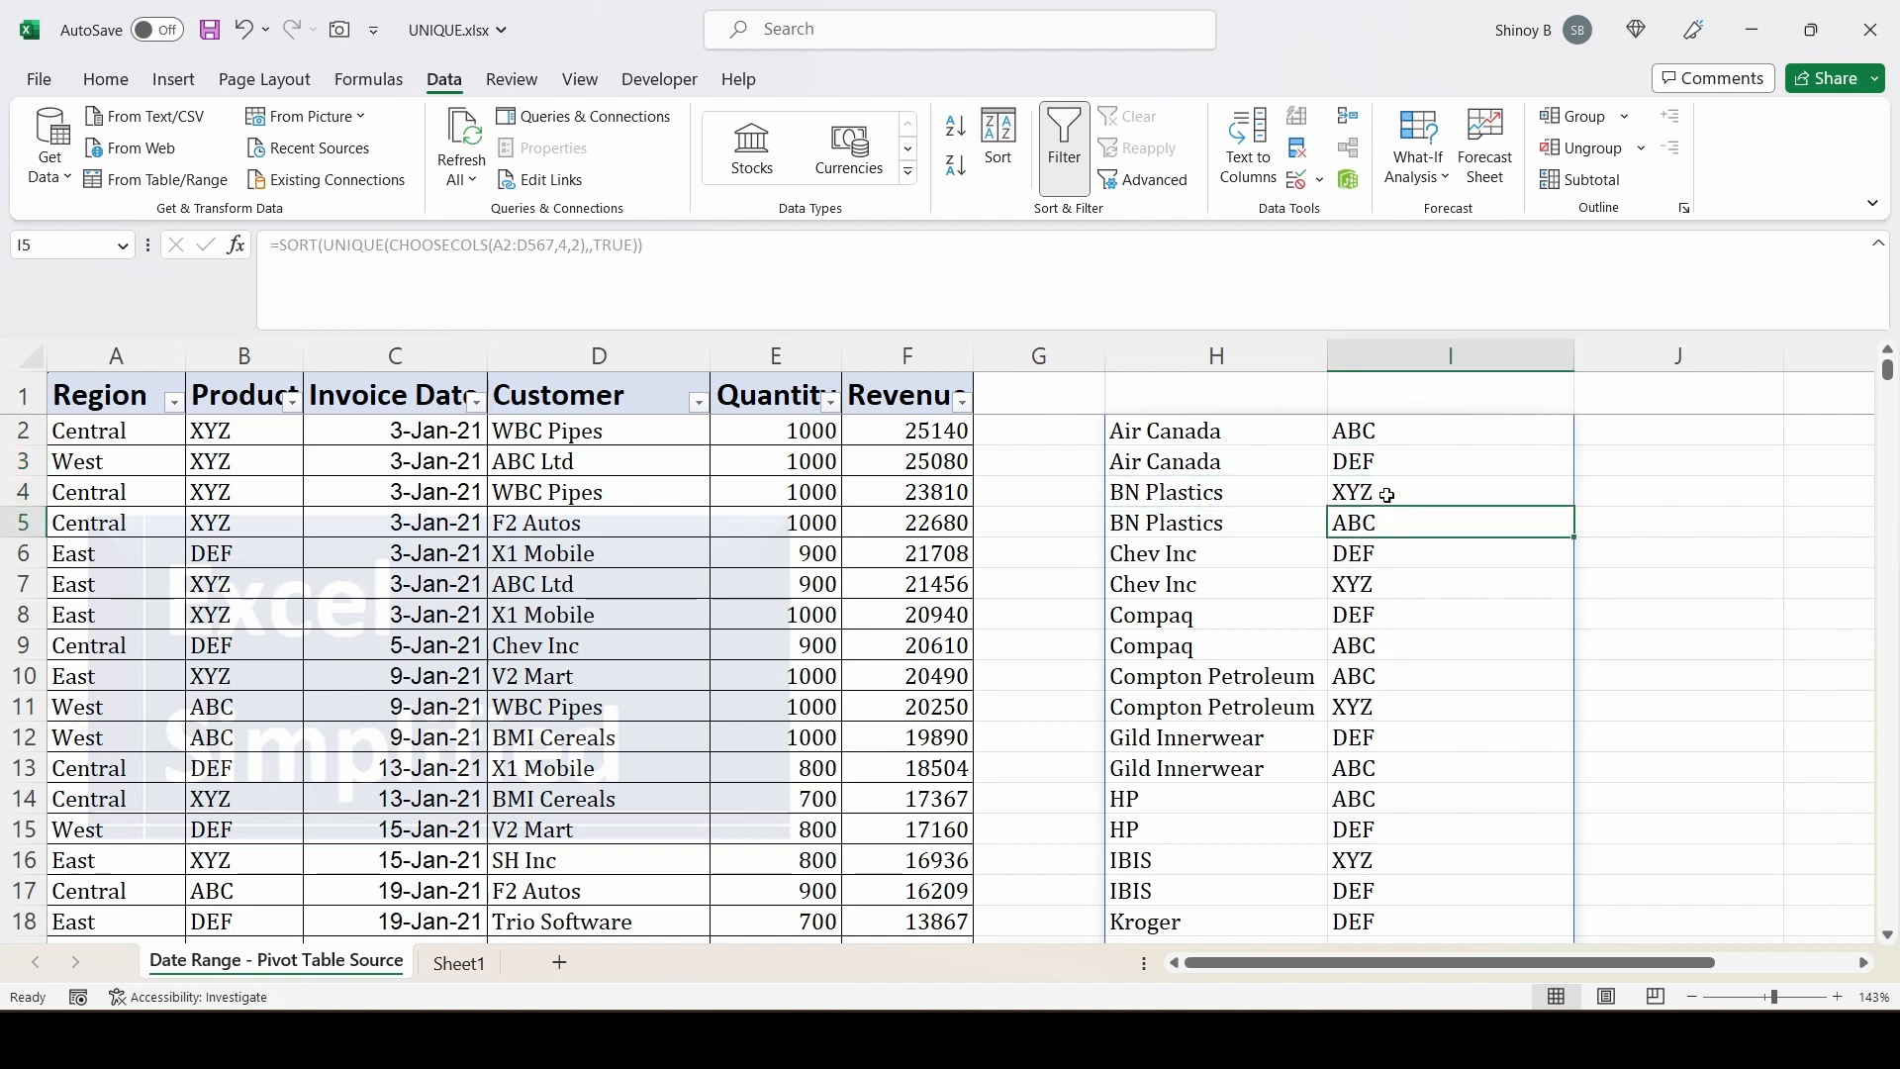
pyautogui.scroll(-3, 1250, 686)
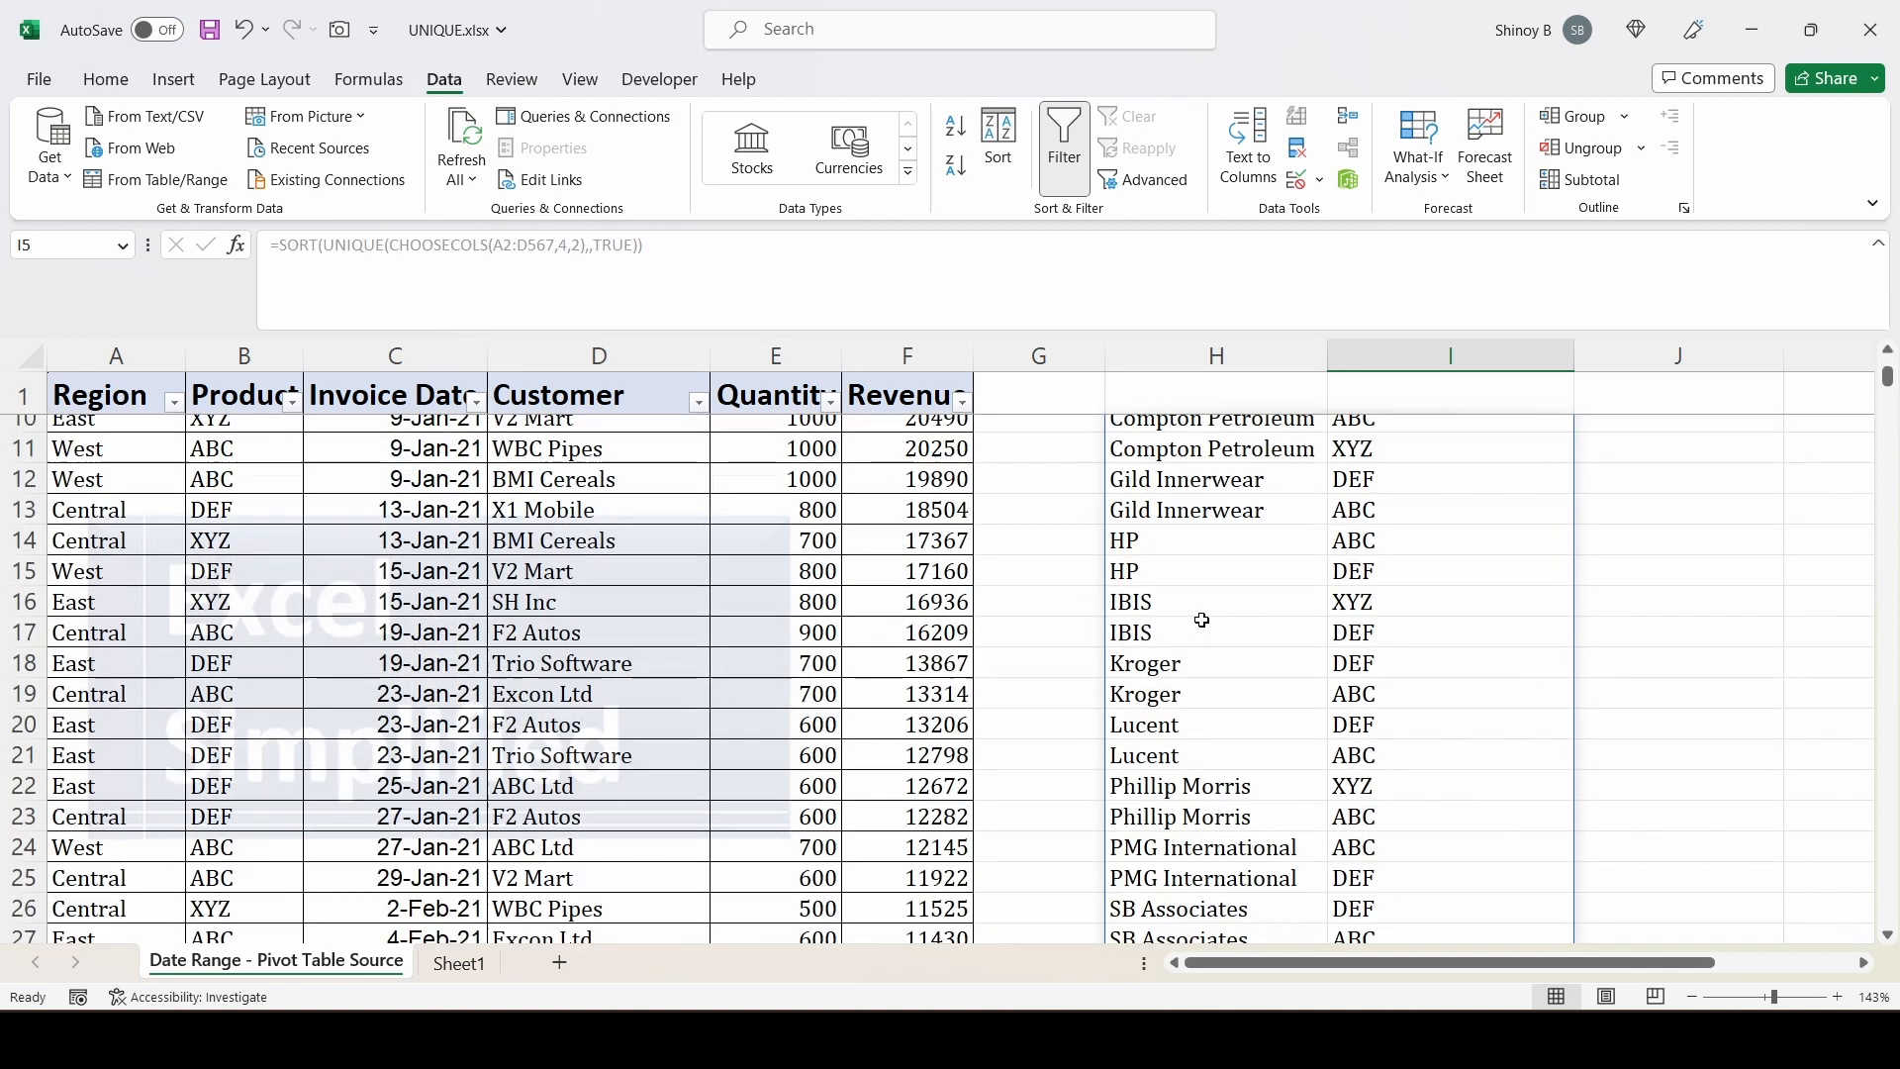
pyautogui.scroll(3, 1213, 645)
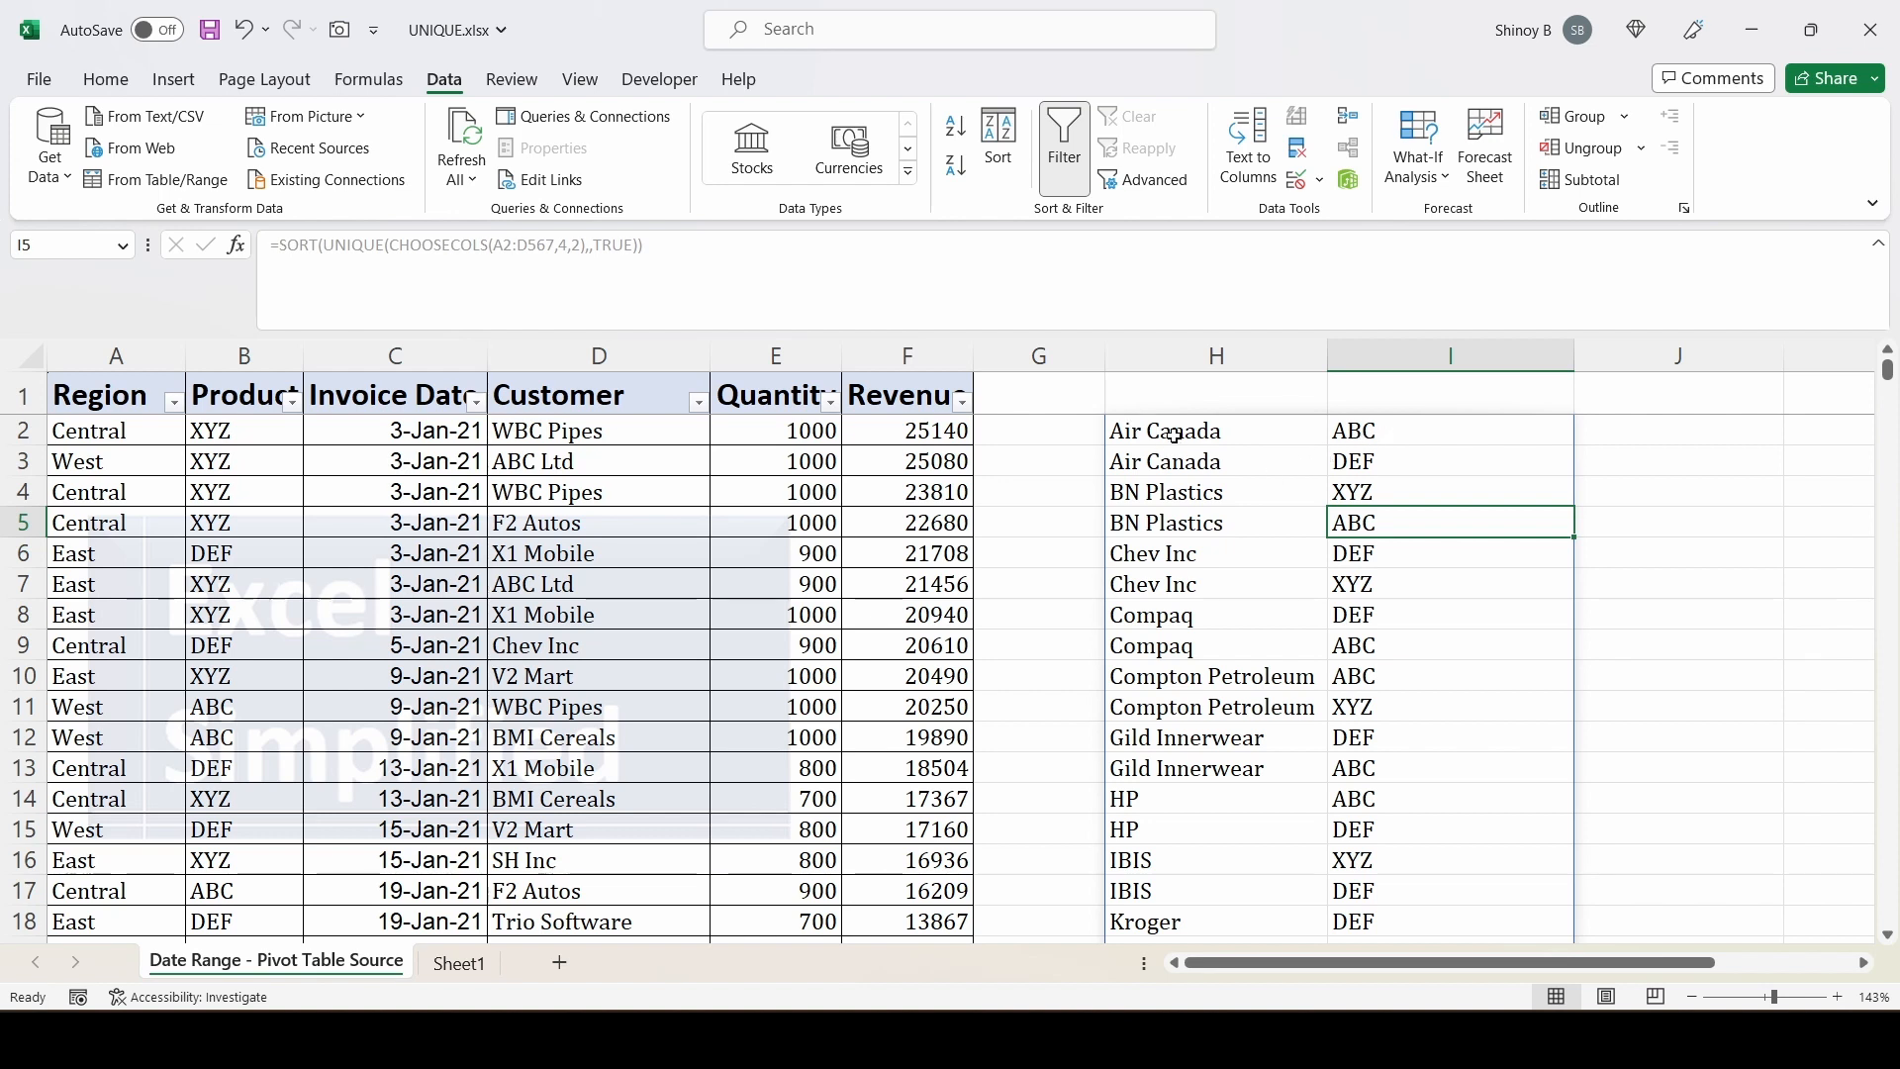
pyautogui.click(1371, 433)
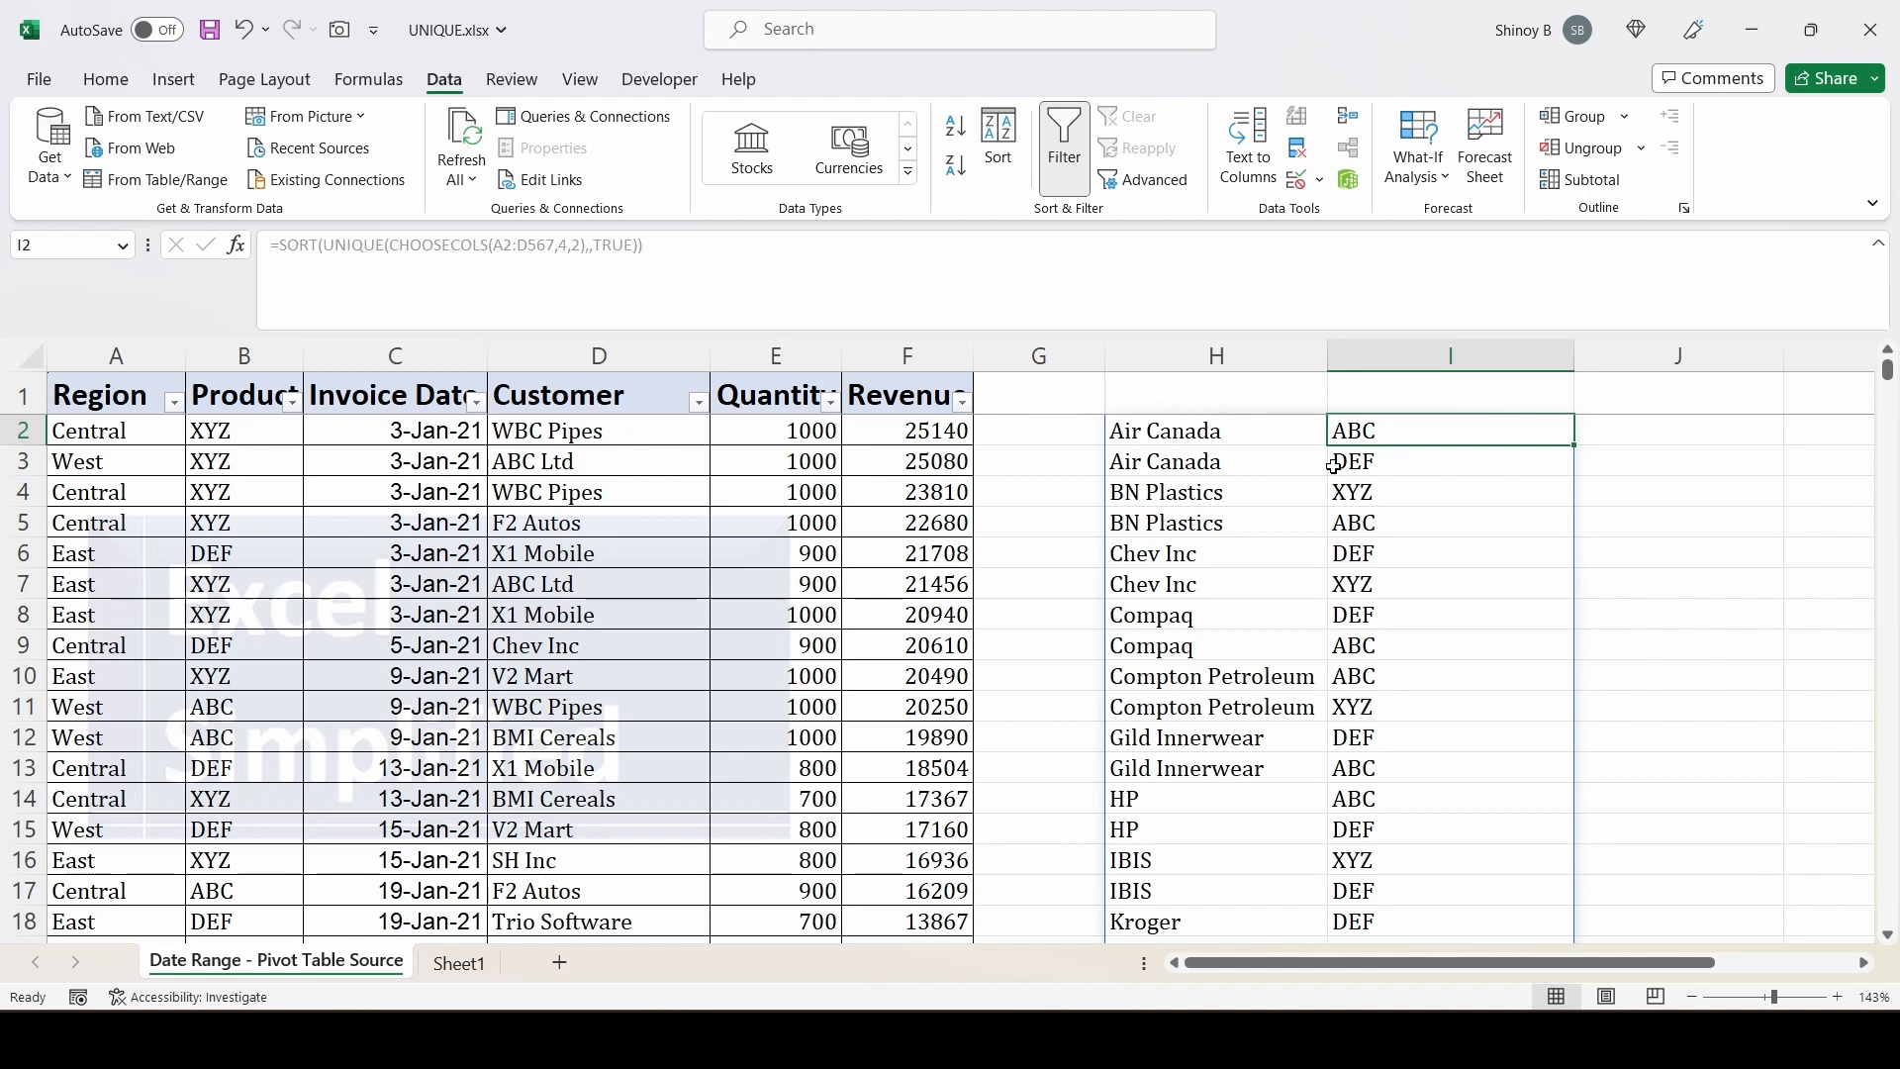
pyautogui.click(1216, 434)
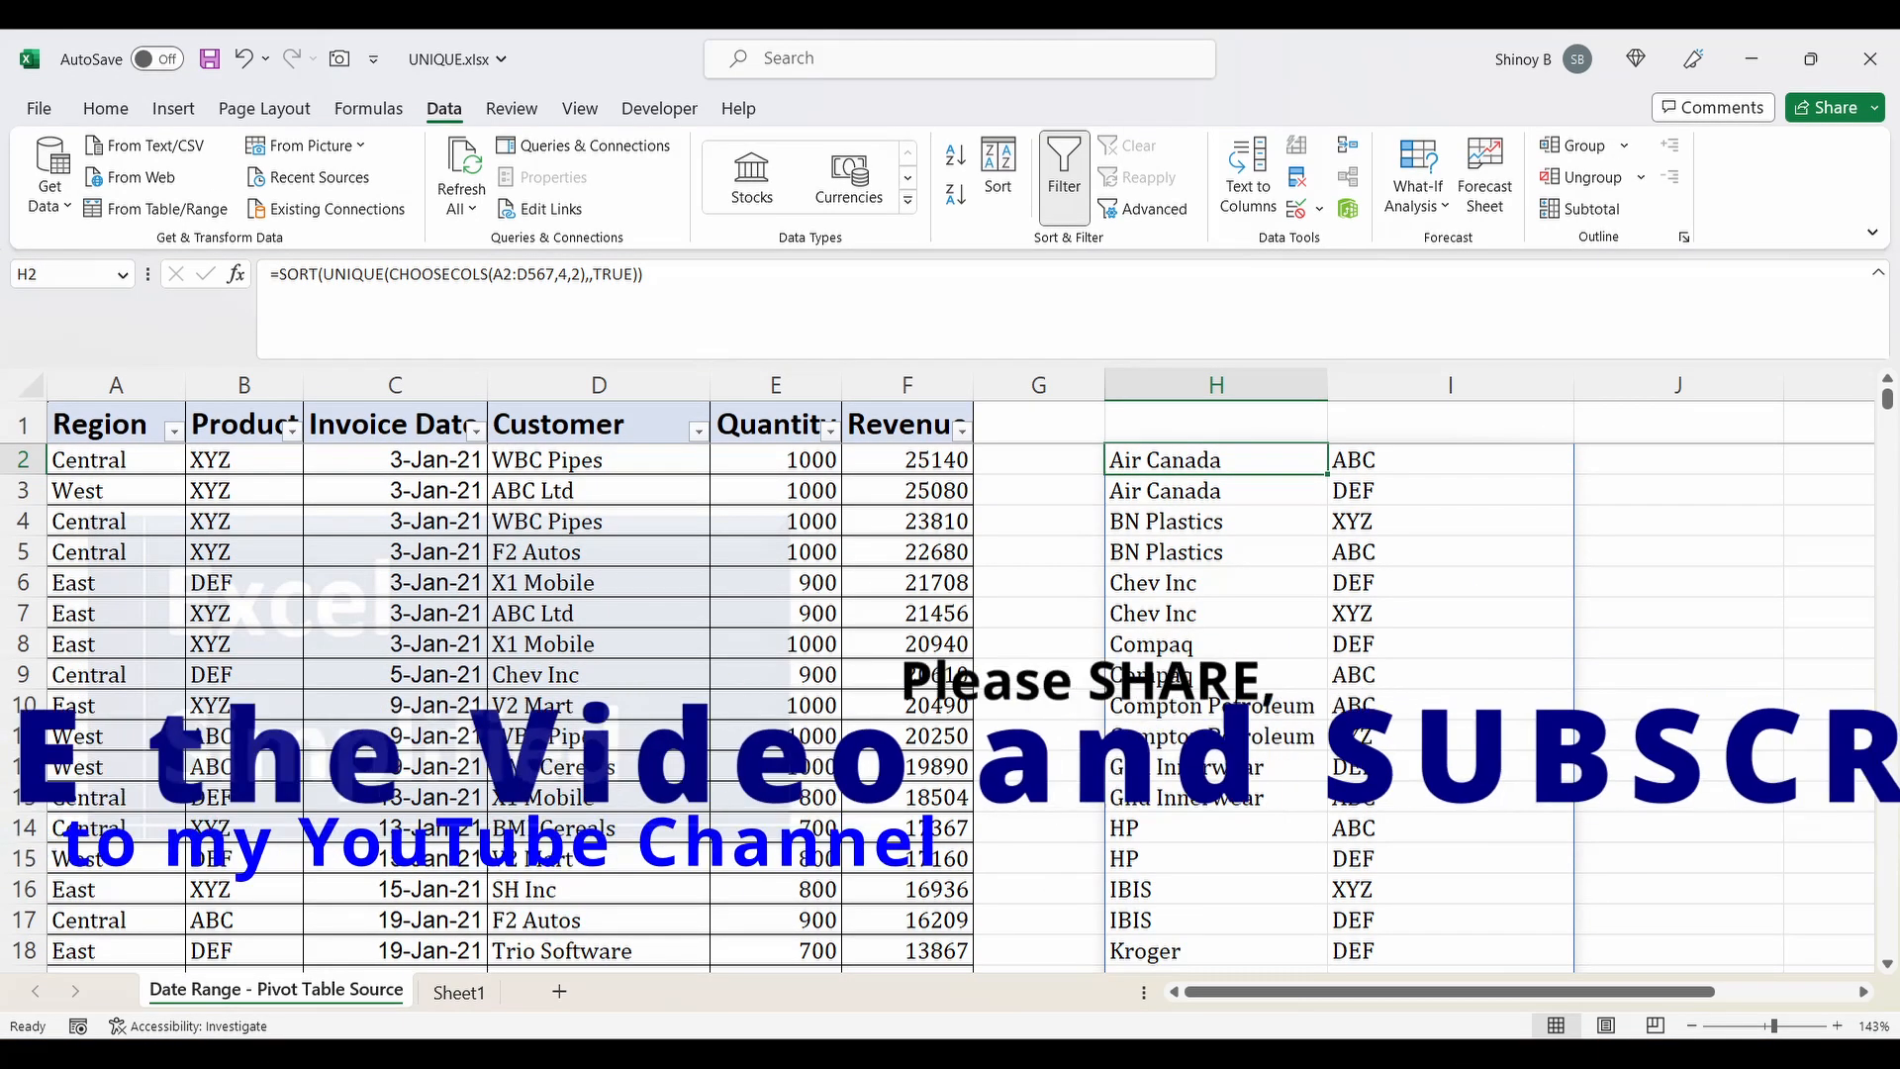